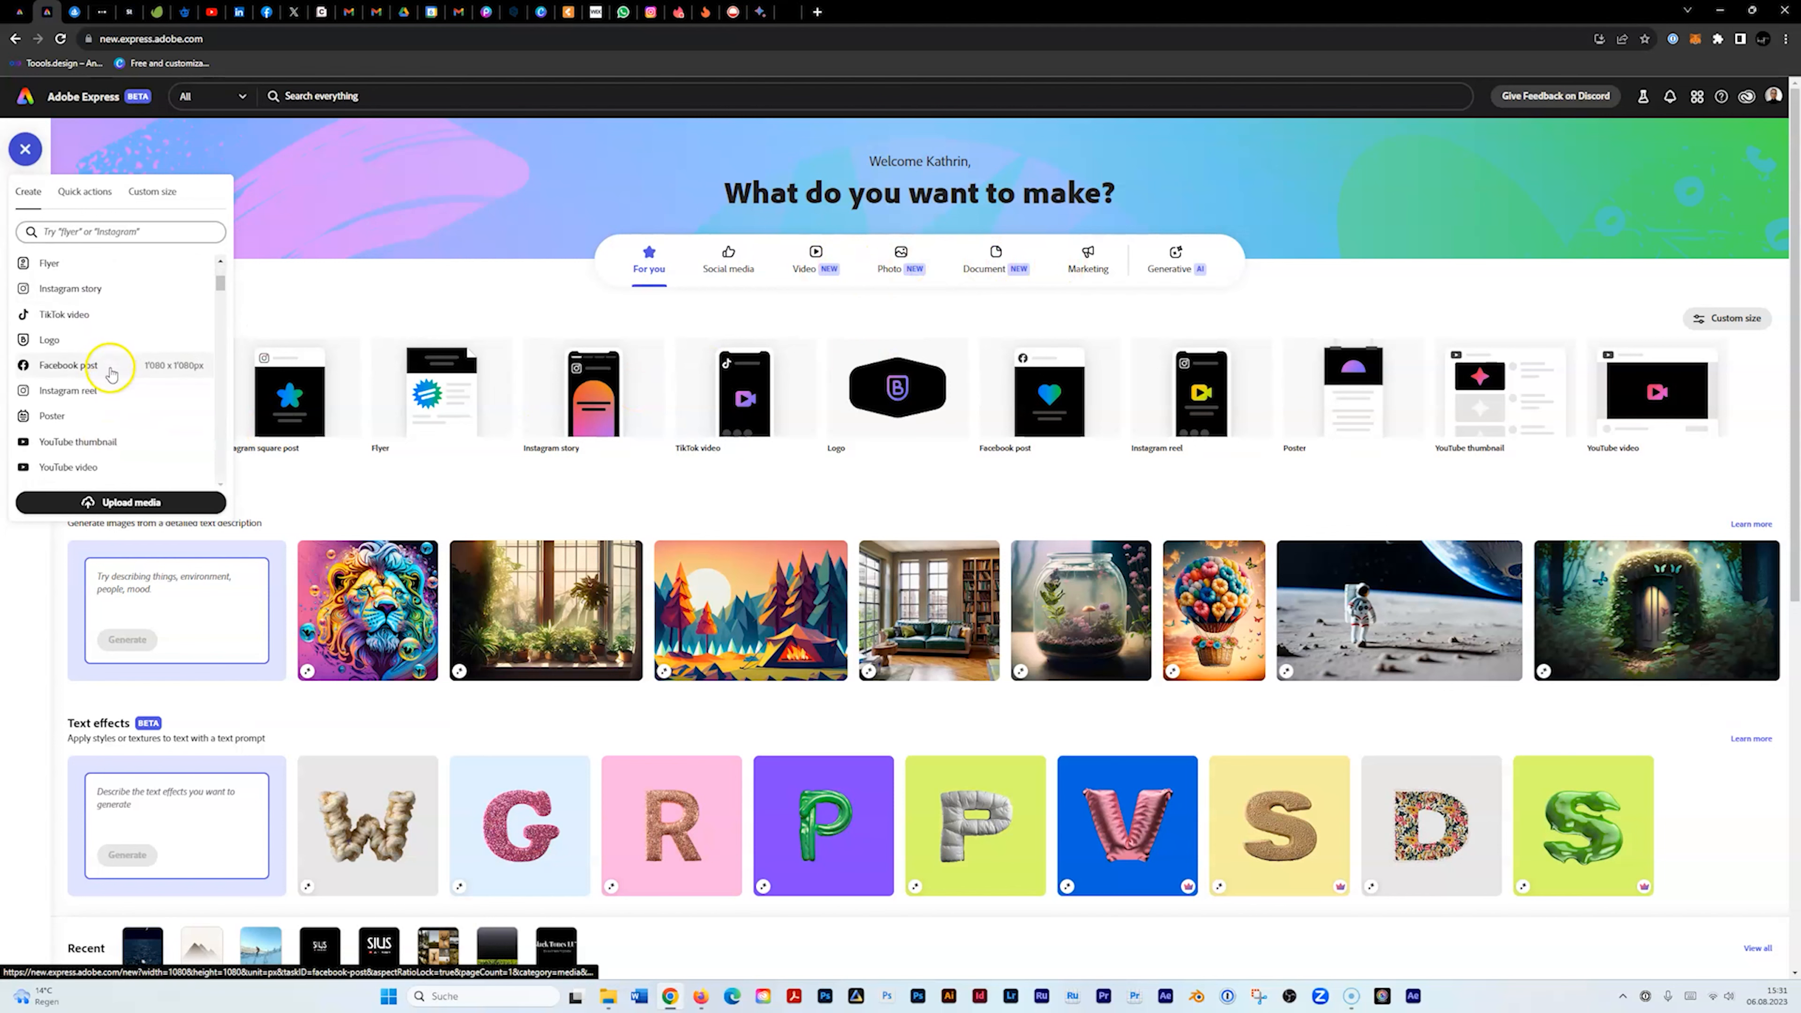
Create an Instagram reel and add the blue-horizon ocean clip from a video search for "Wide Angle Dark Ocean and".
{"action": "left_click", "coordinate": [92, 402]}
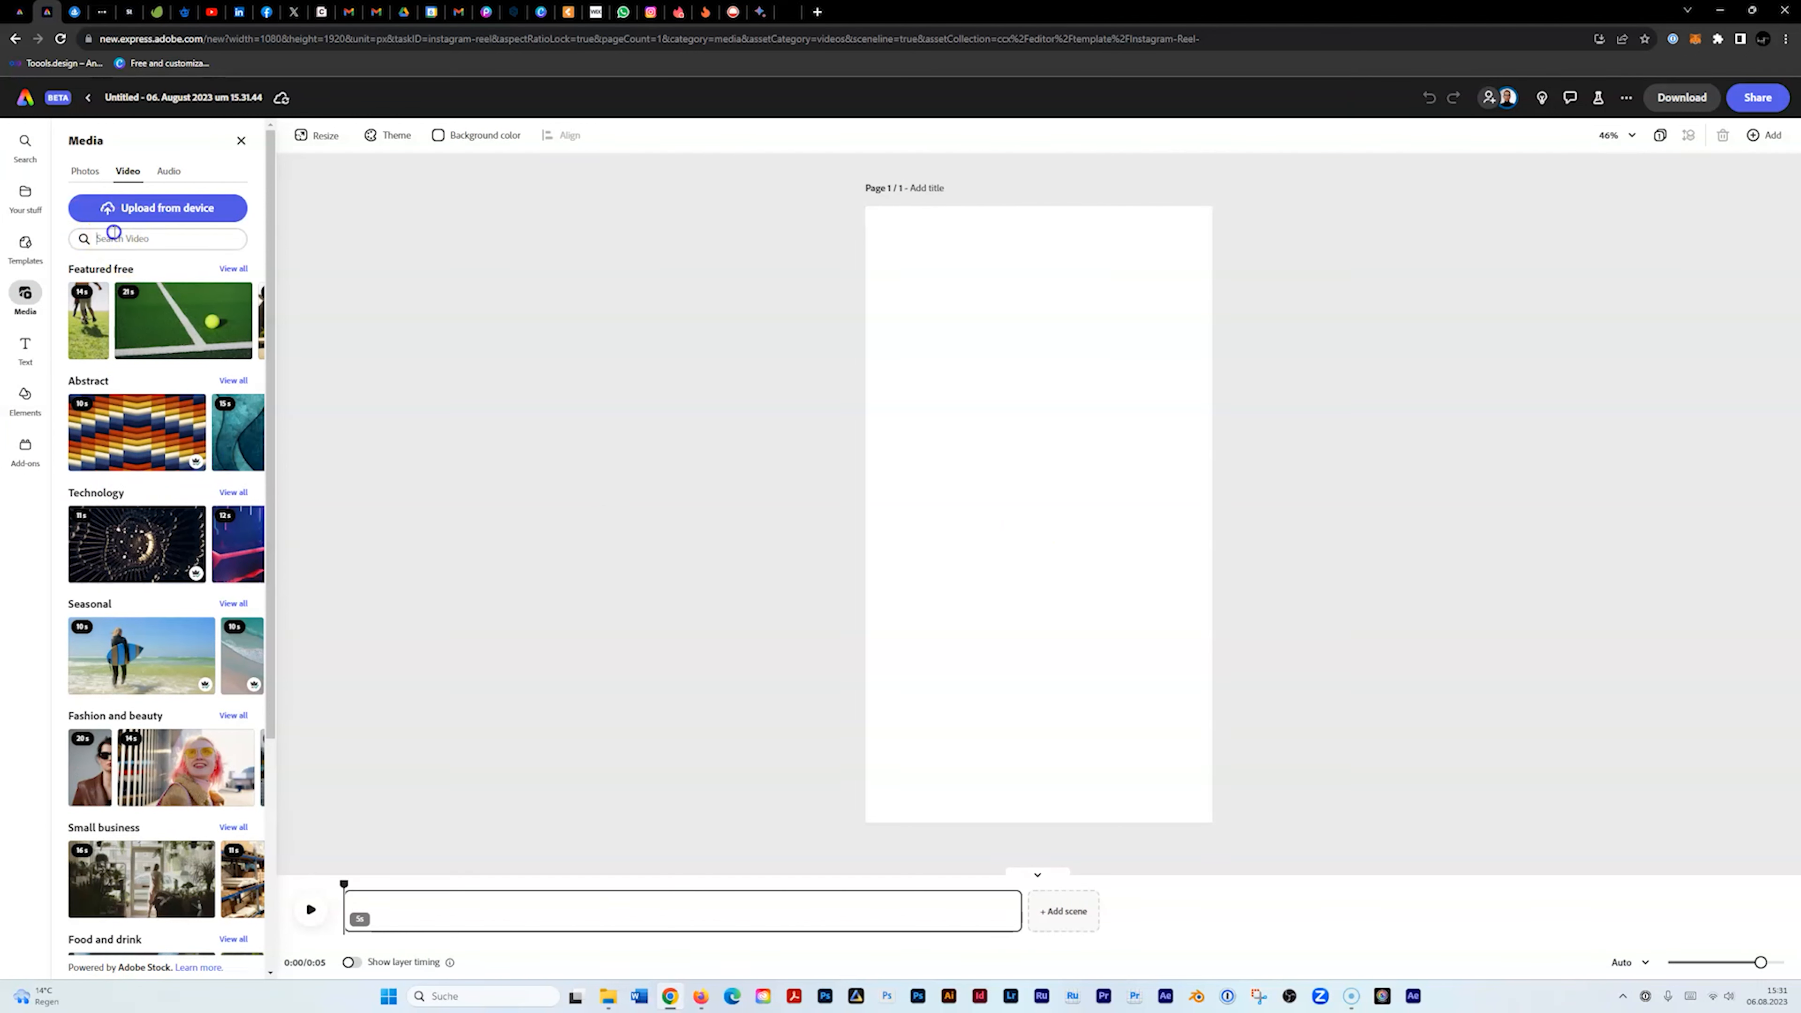
{"action": "type", "text": "Wide Angle Dark Ocean and"}
{"action": "key", "text": "Return"}
{"action": "left_click", "coordinate": [111, 313]}
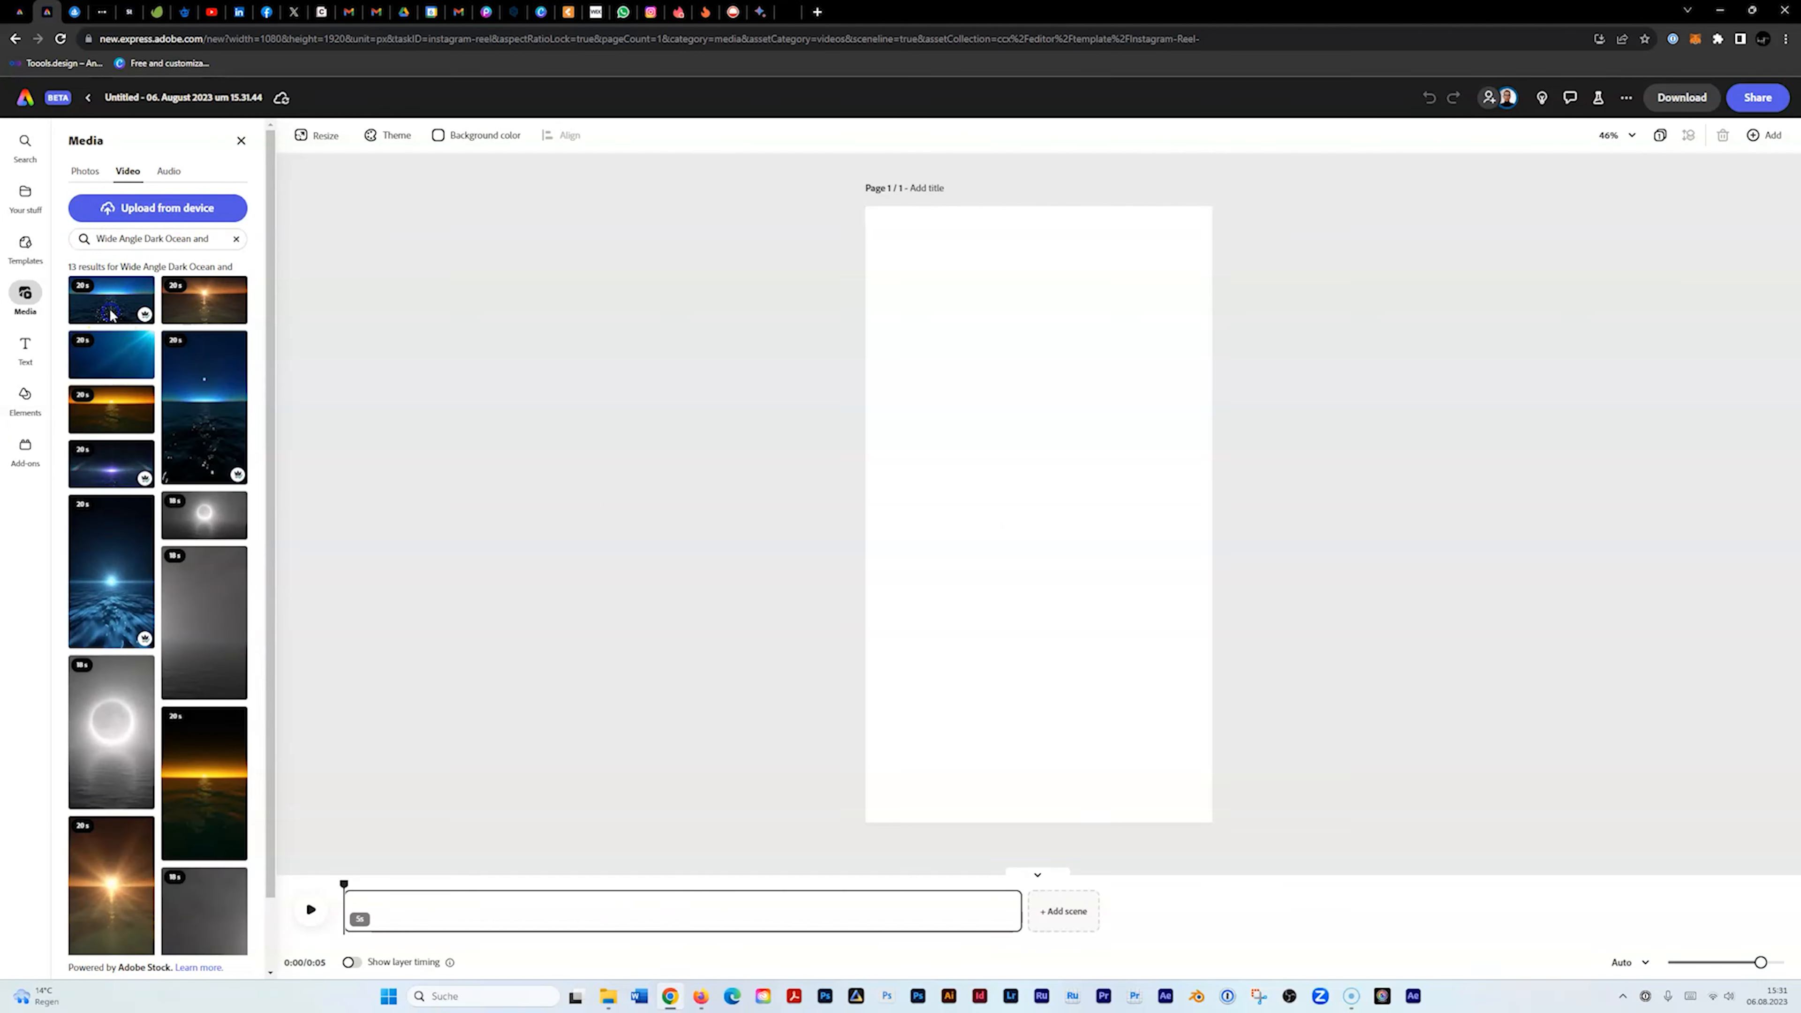
Place the ocean clip at the lower edge of the page and crop away its sky down to the waterline.
{"action": "left_click_drag", "start_coordinate": [1038, 419], "coordinate": [1050, 238]}
{"action": "left_click_drag", "start_coordinate": [1045, 555], "coordinate": [1045, 754]}
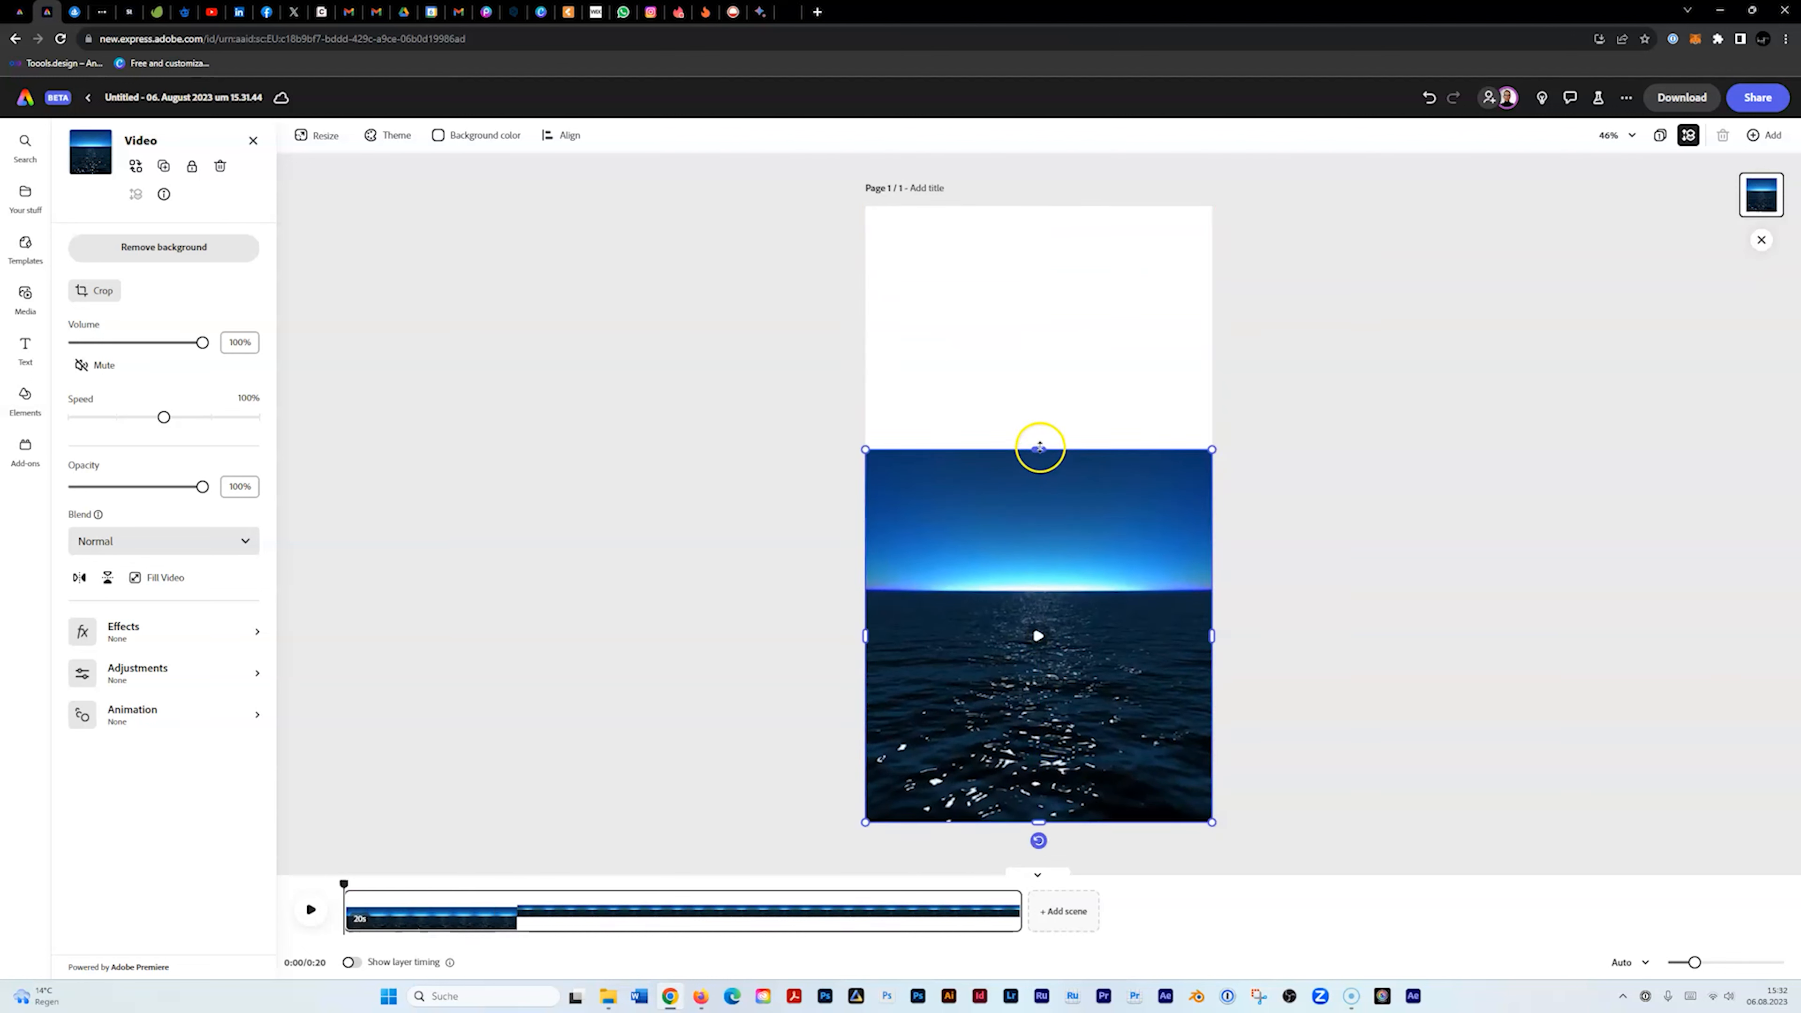
{"action": "left_click_drag", "start_coordinate": [1039, 447], "coordinate": [1048, 549]}
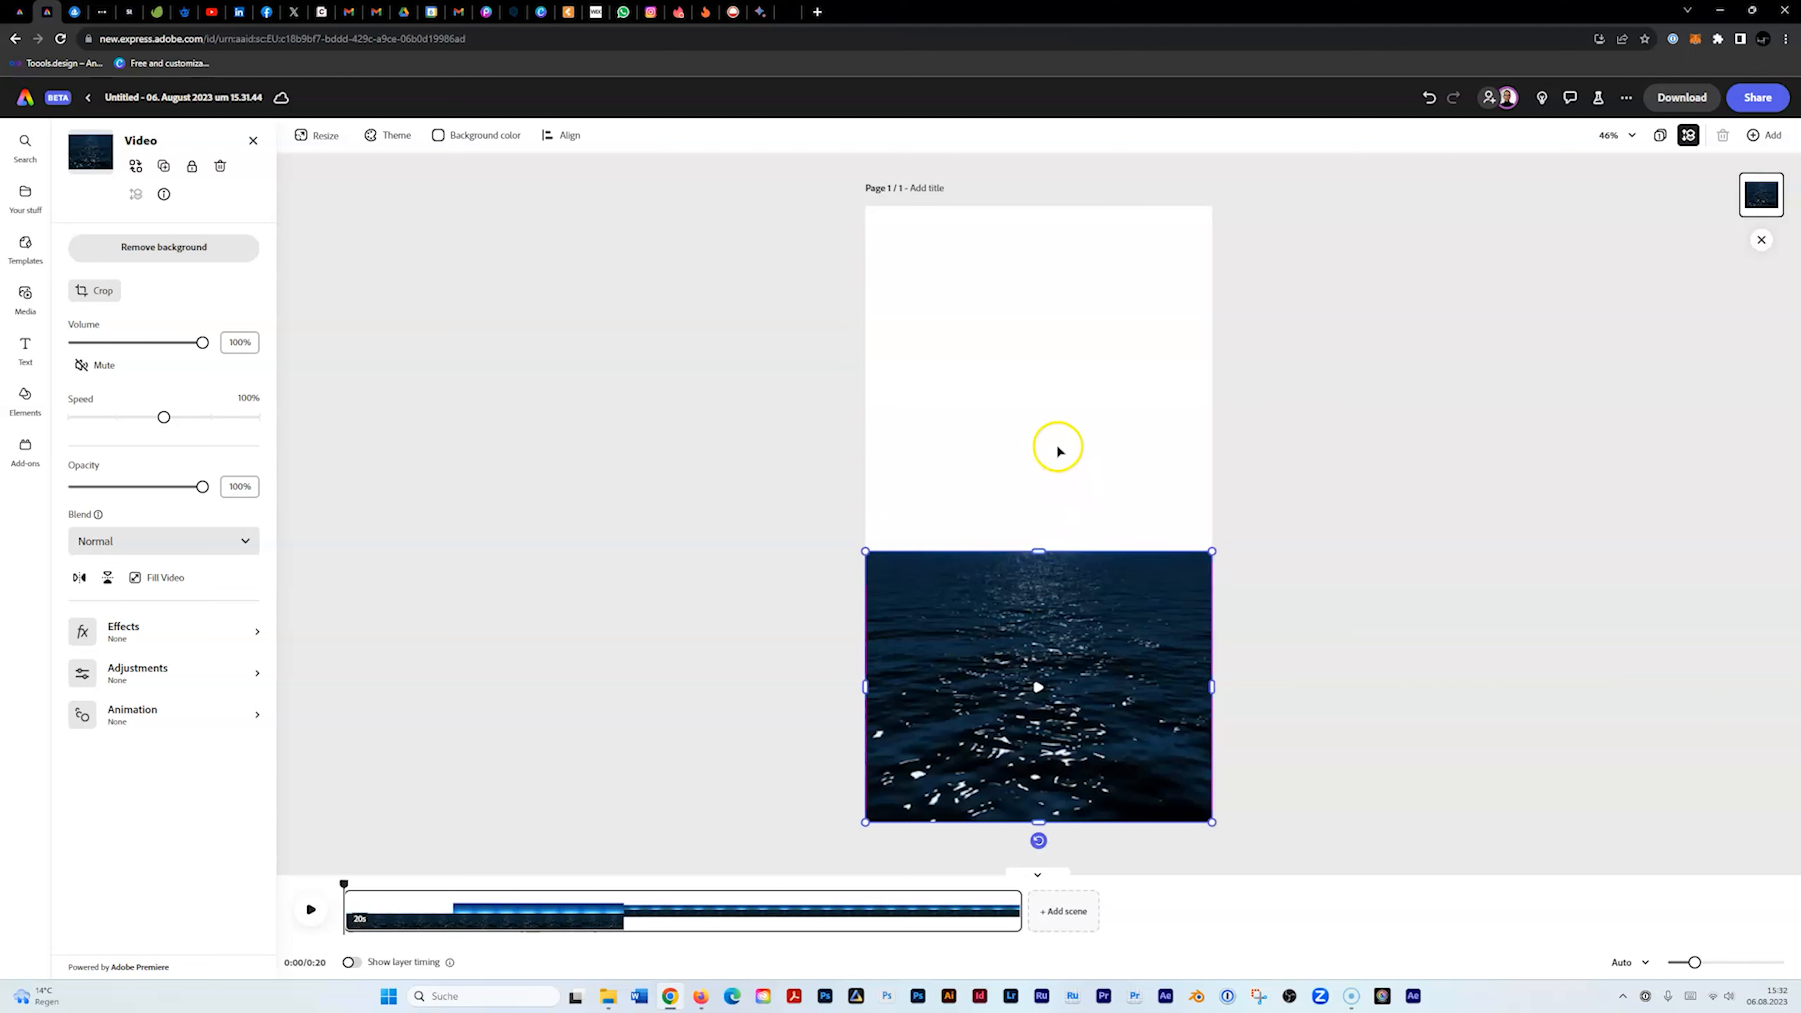
Set the page's background color to black.
{"action": "left_click", "coordinate": [1048, 422]}
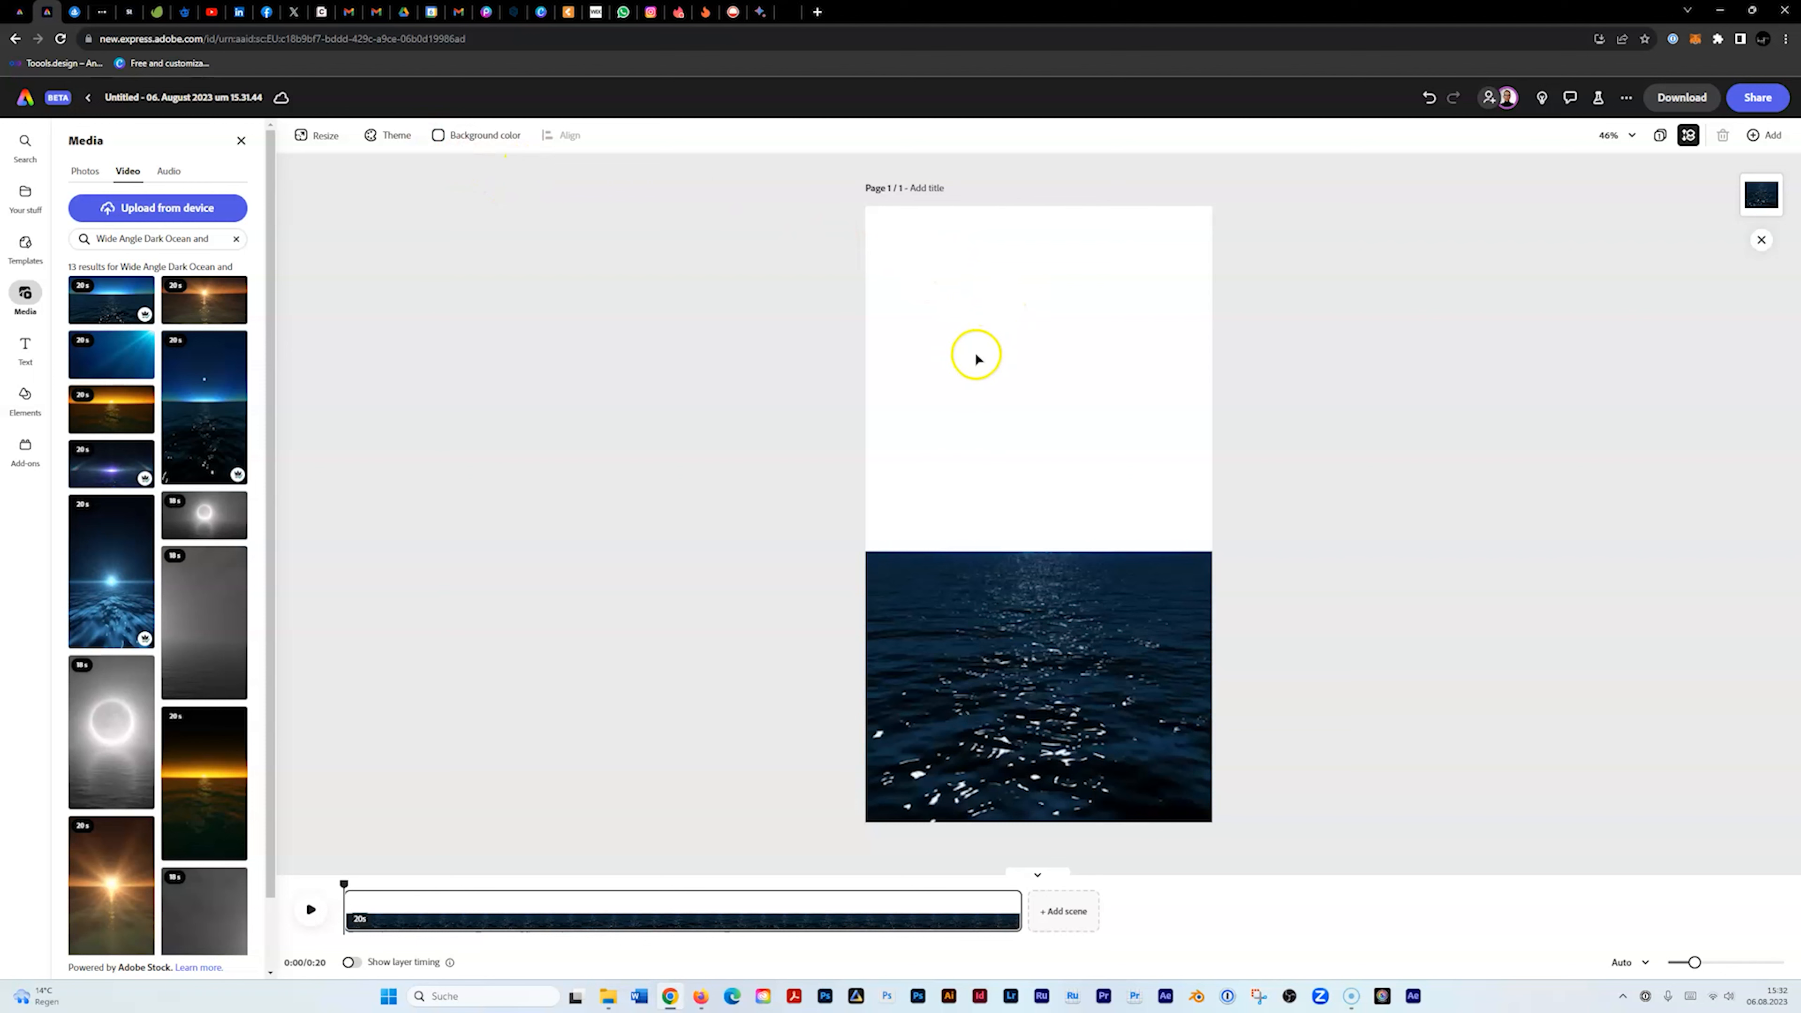
{"action": "left_click", "coordinate": [477, 135]}
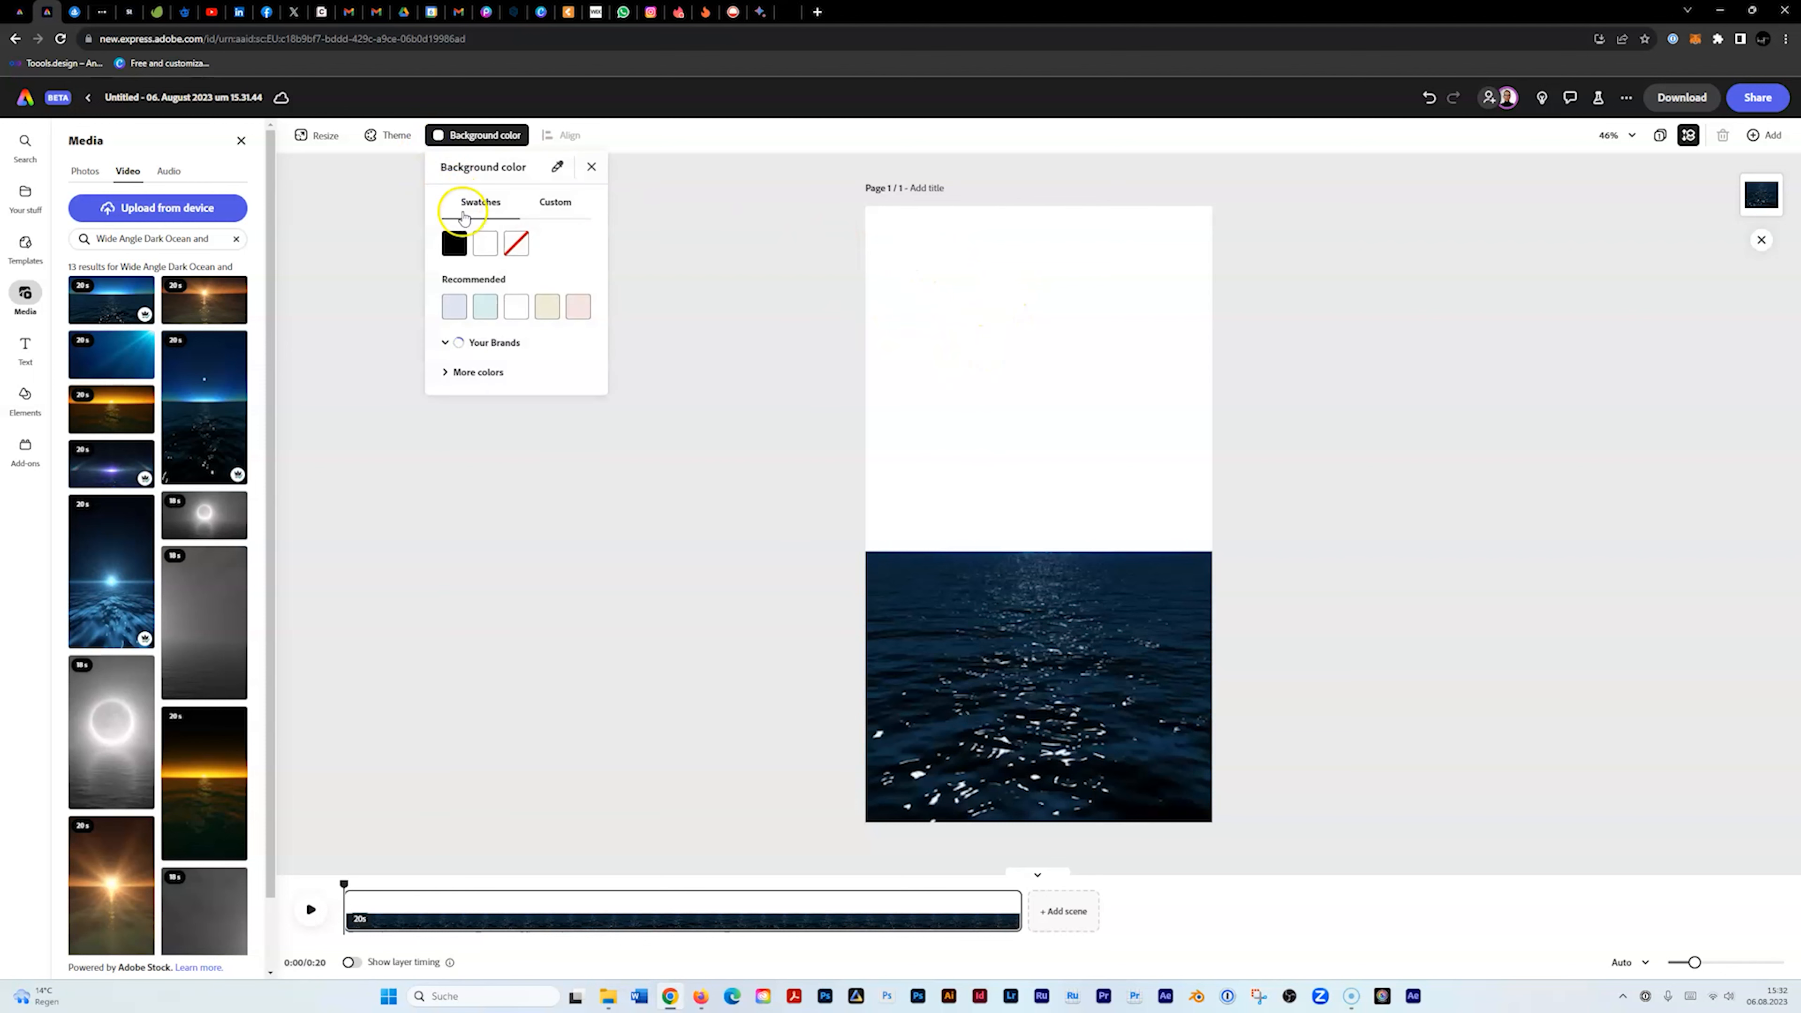
{"action": "left_click", "coordinate": [464, 242]}
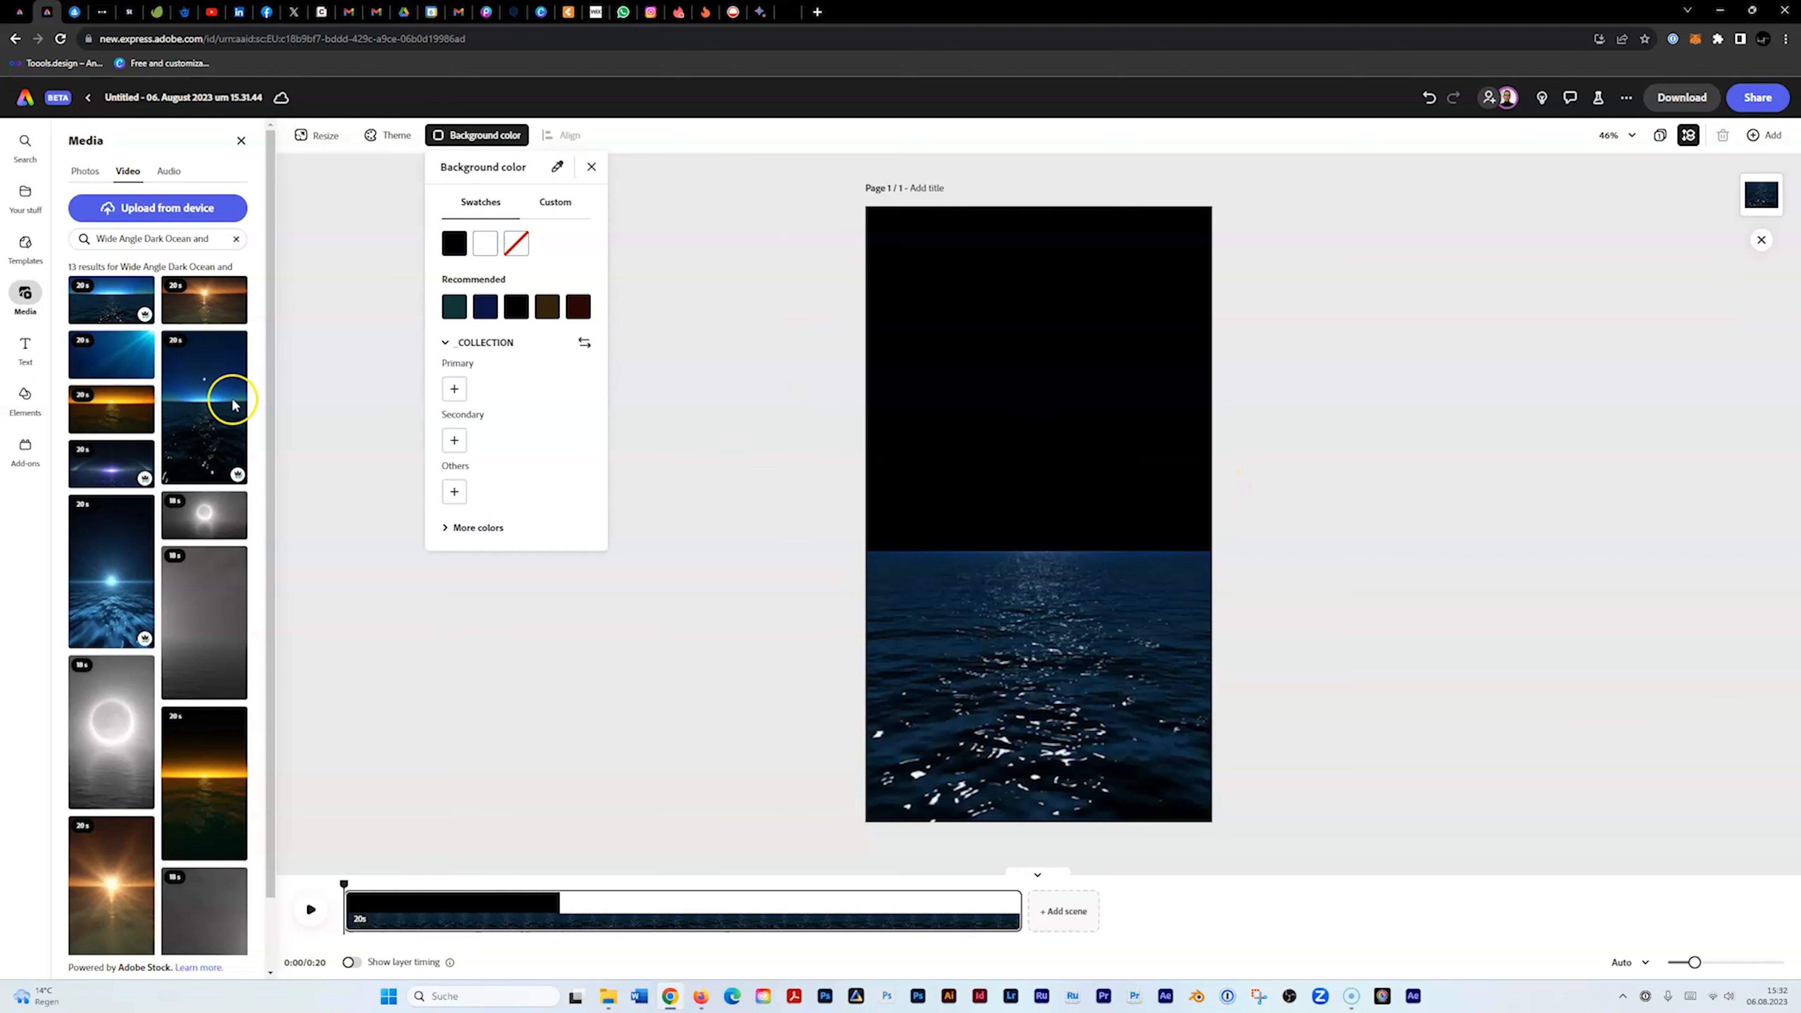
Search the stock videos for "moon" and add the 12-second crescent moon clip, small, in the black sky above the water.
{"action": "left_click", "coordinate": [131, 234]}
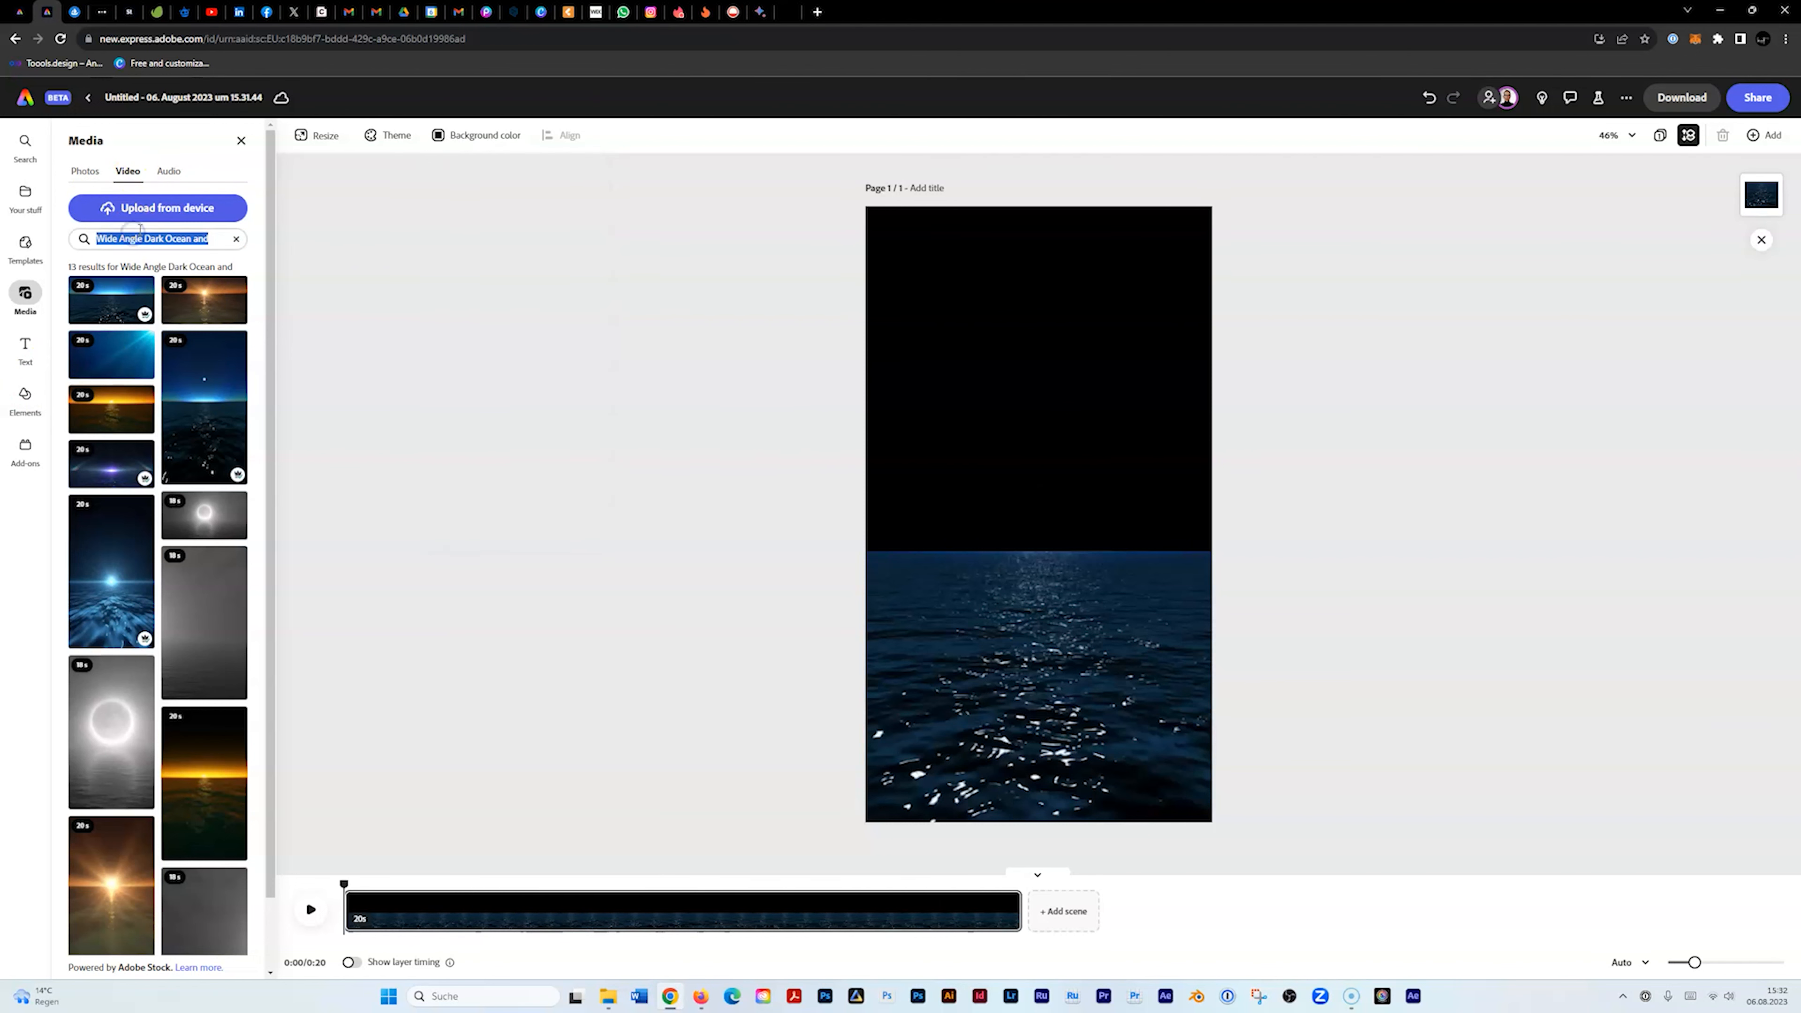
{"action": "left_click", "coordinate": [236, 240]}
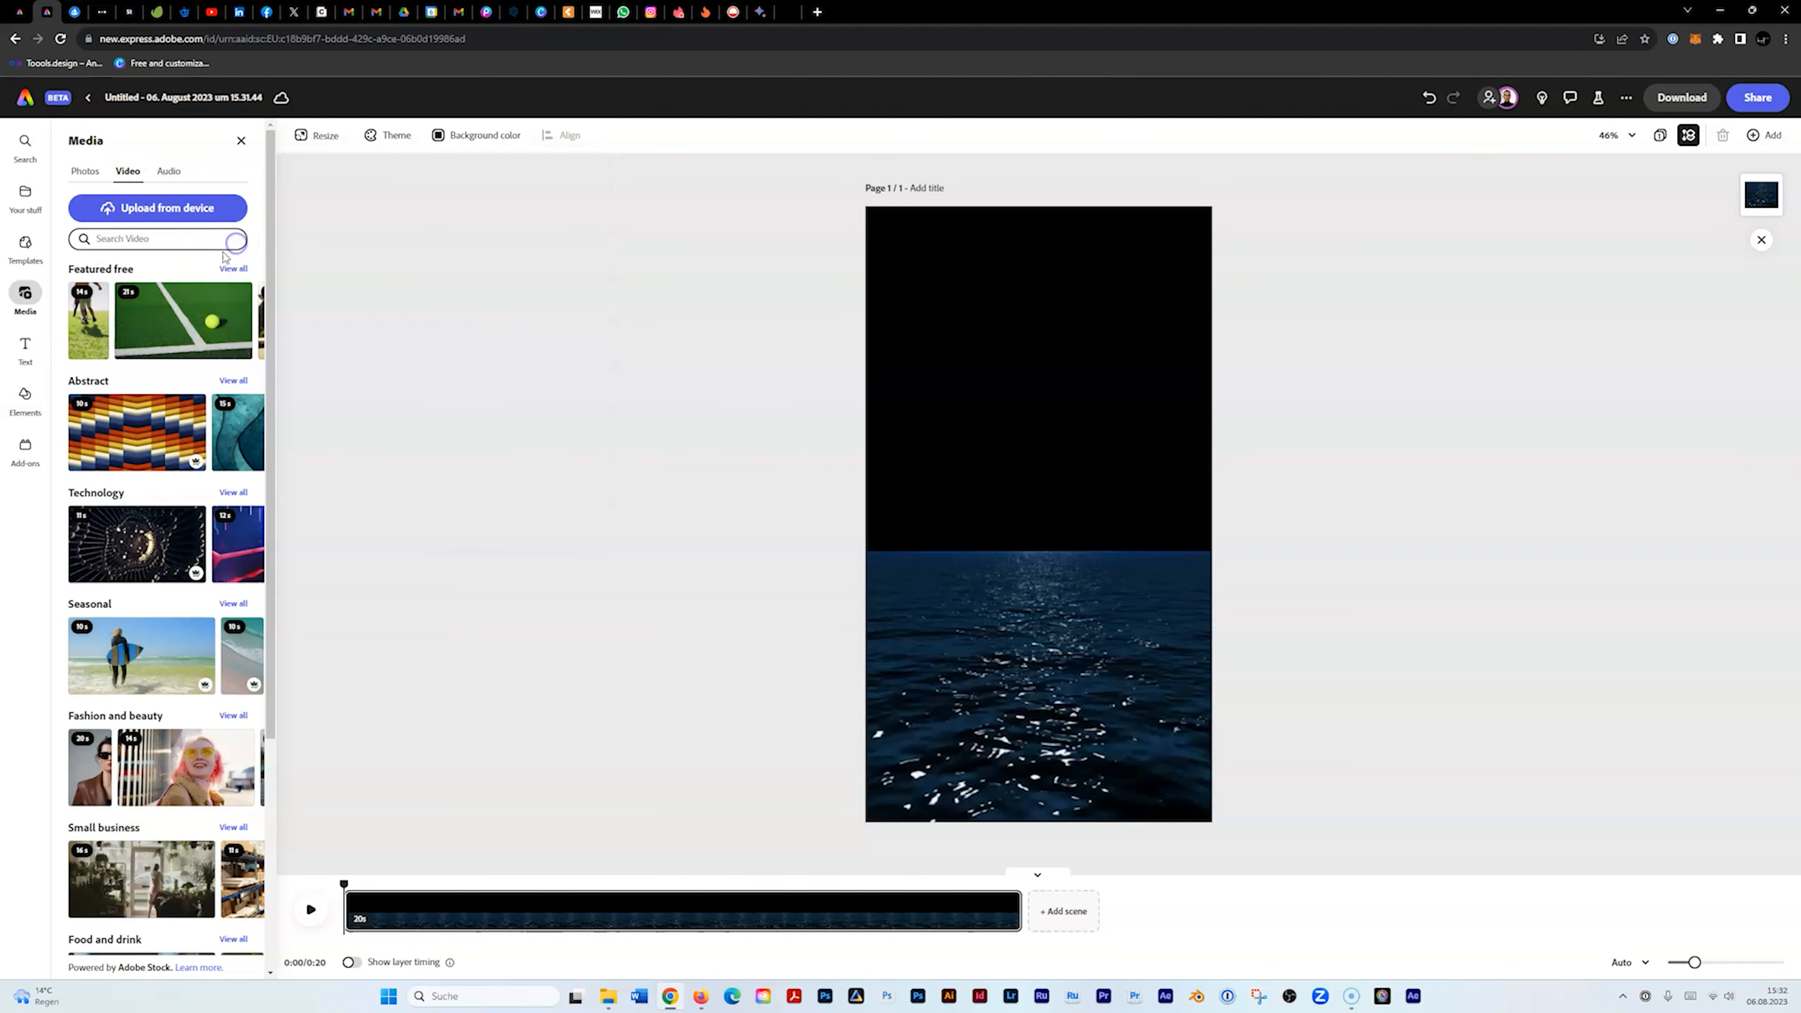
{"action": "left_click", "coordinate": [162, 238]}
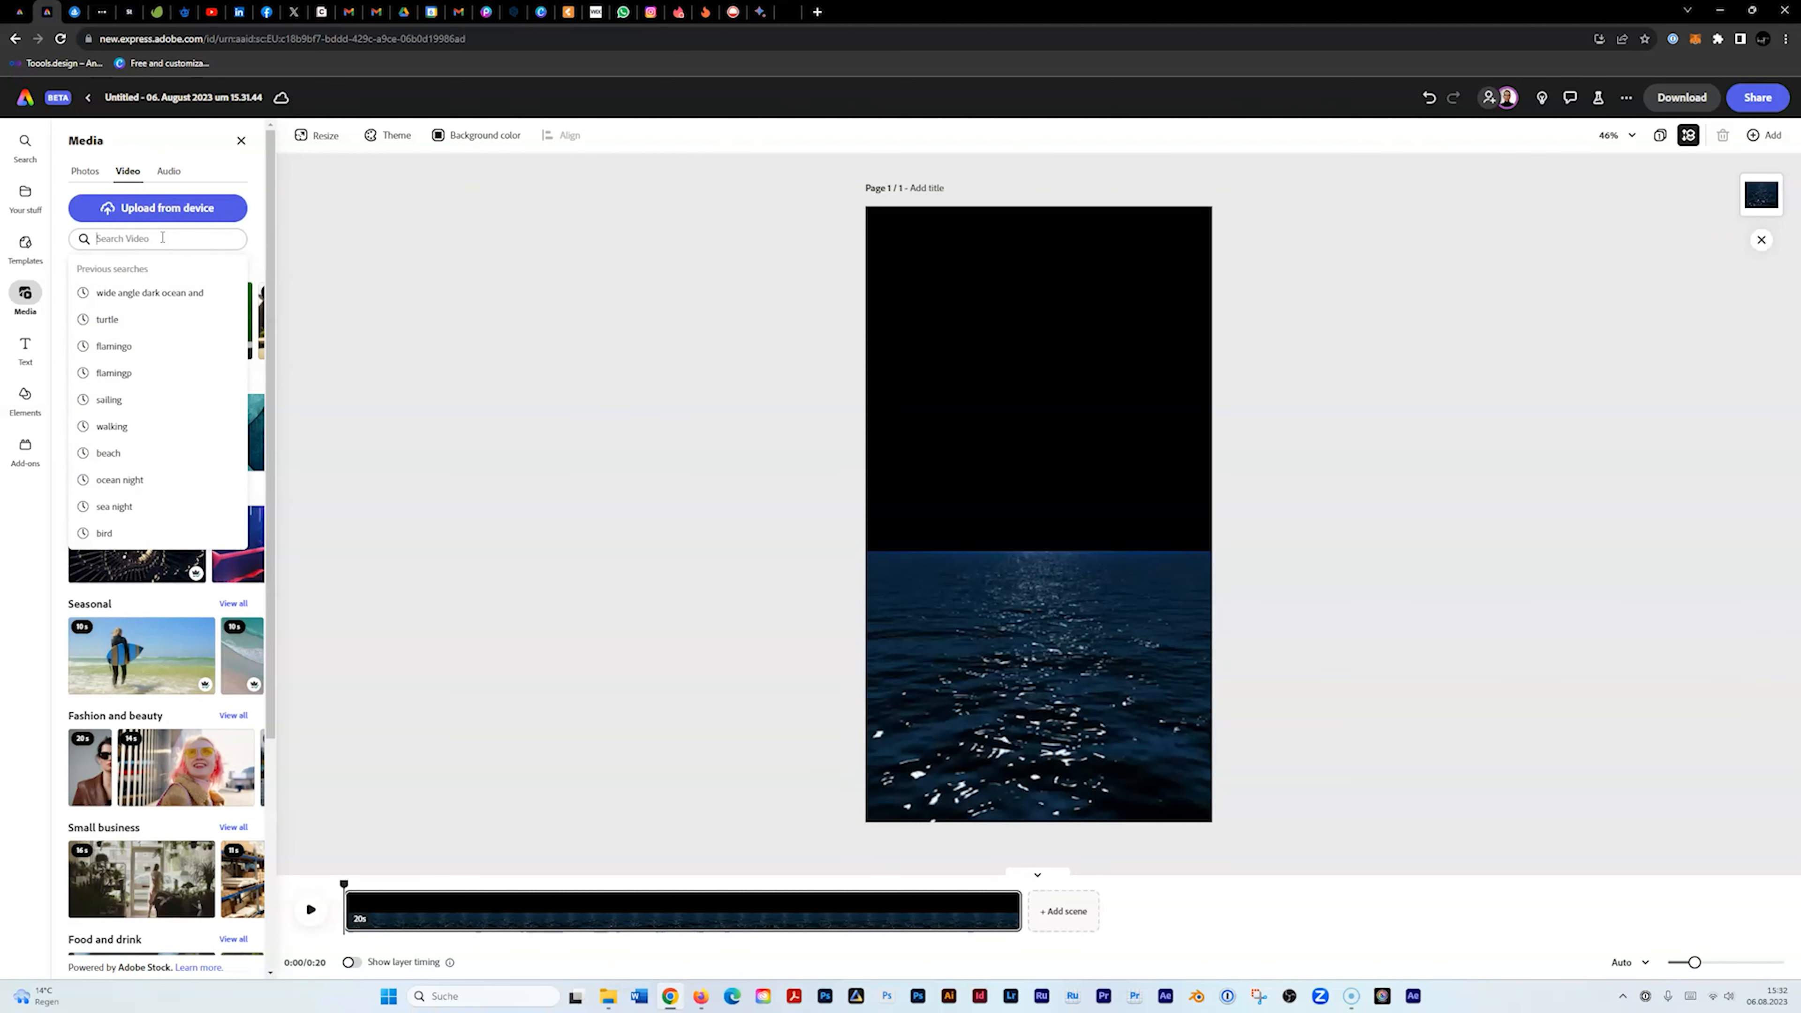
{"action": "type", "text": "moon"}
{"action": "key", "text": "Return"}
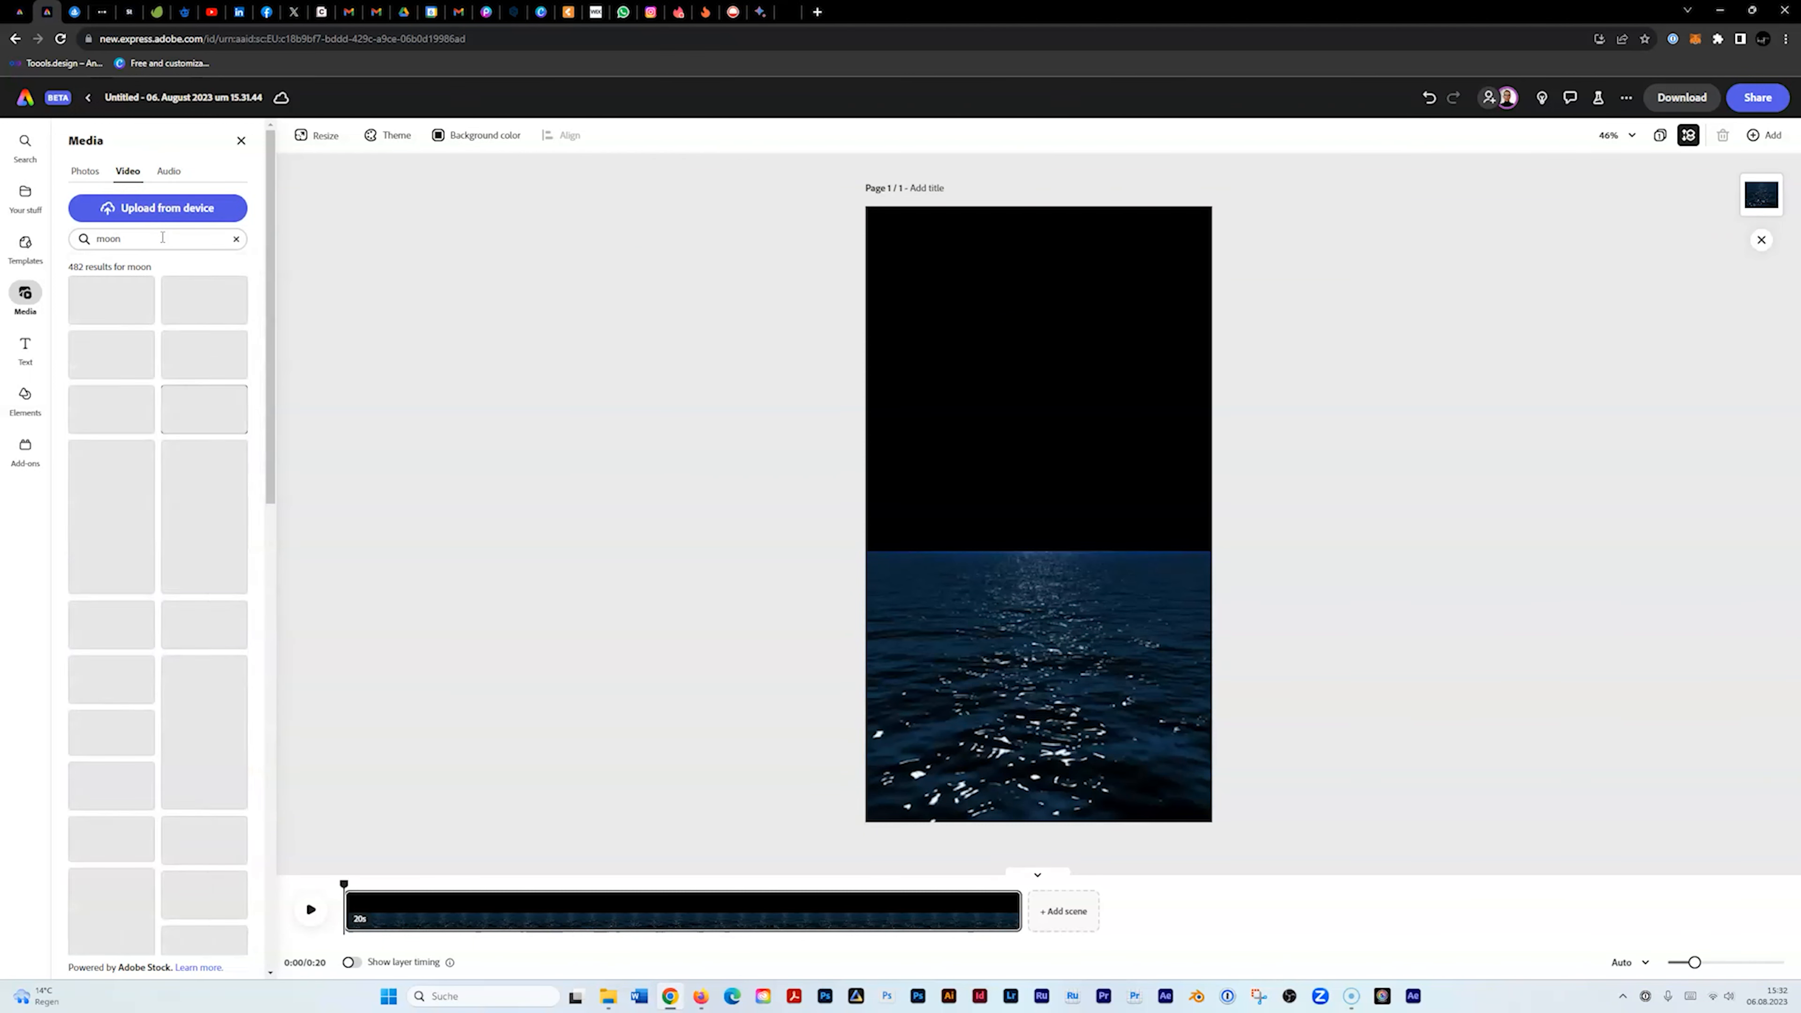
{"action": "scroll", "coordinate": [157, 498], "scroll_direction": "down", "scroll_amount": 2}
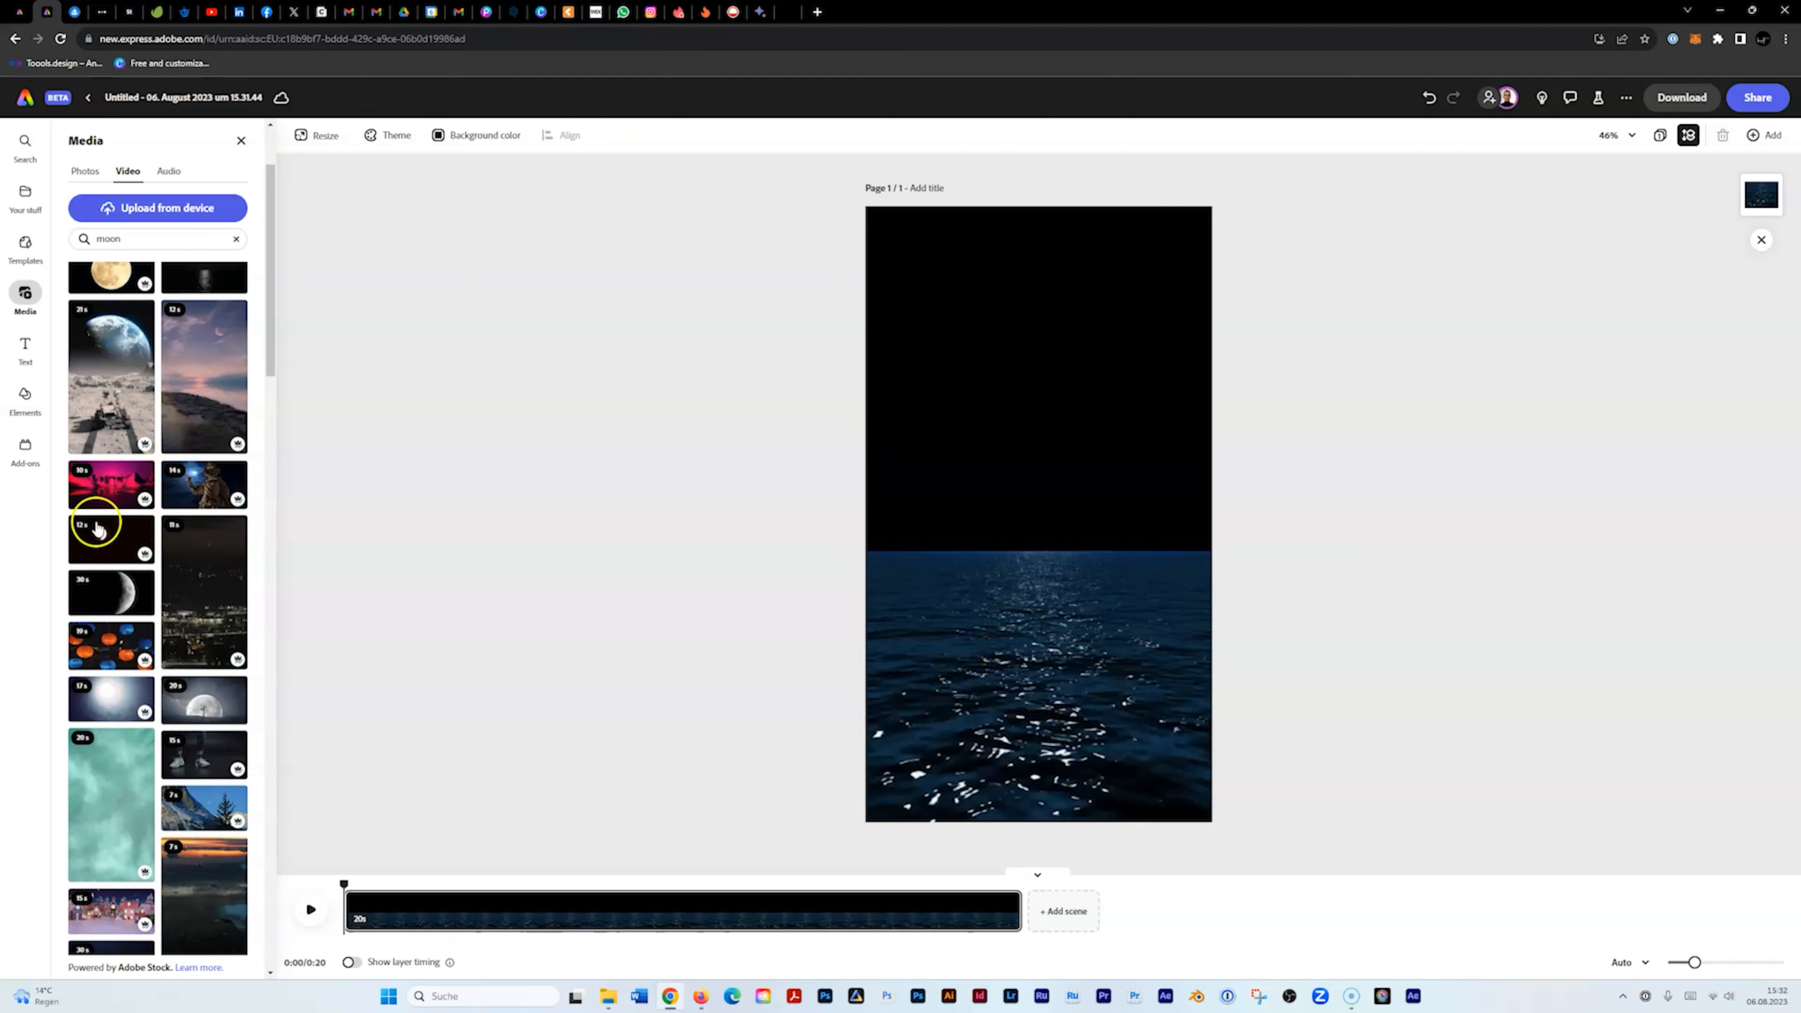
{"action": "left_click_drag", "start_coordinate": [118, 544], "coordinate": [1154, 298]}
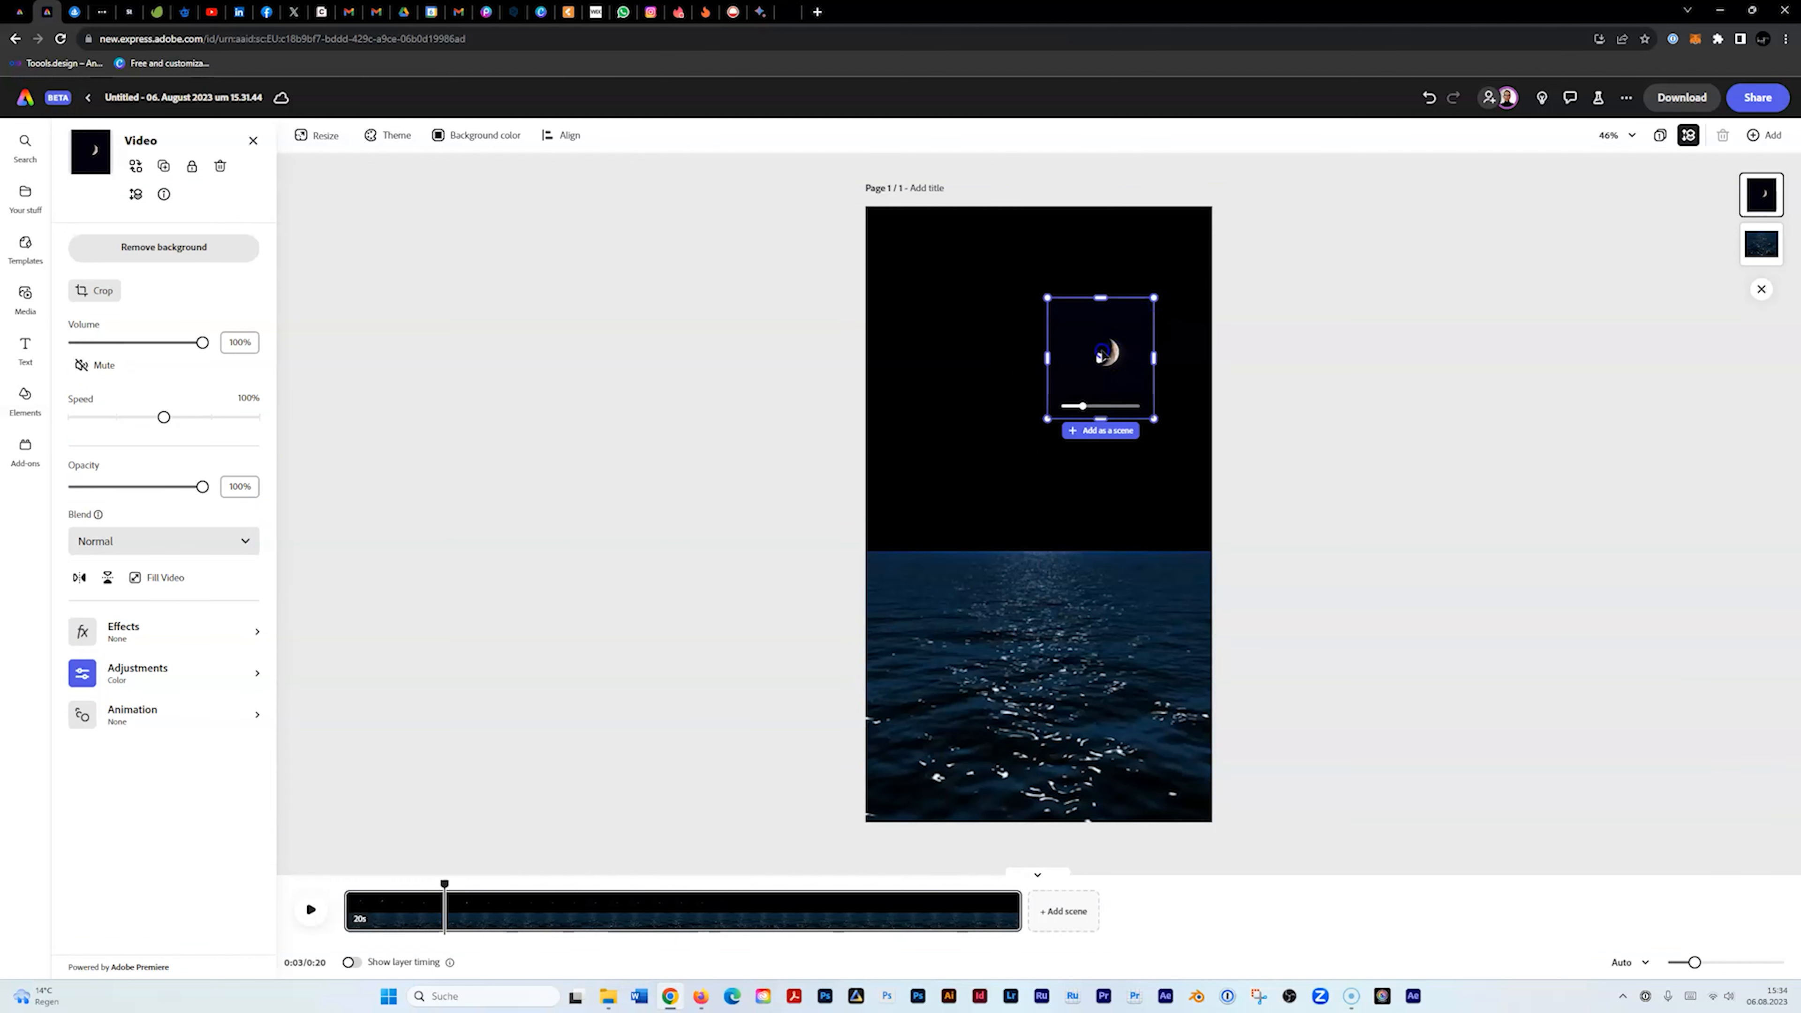
Center the moon clip horizontally and set its brightness to 46, highlights to 37, saturation to -47 and warmth to -44.
{"action": "left_click_drag", "start_coordinate": [1099, 354], "coordinate": [1044, 344]}
{"action": "left_click", "coordinate": [153, 668]}
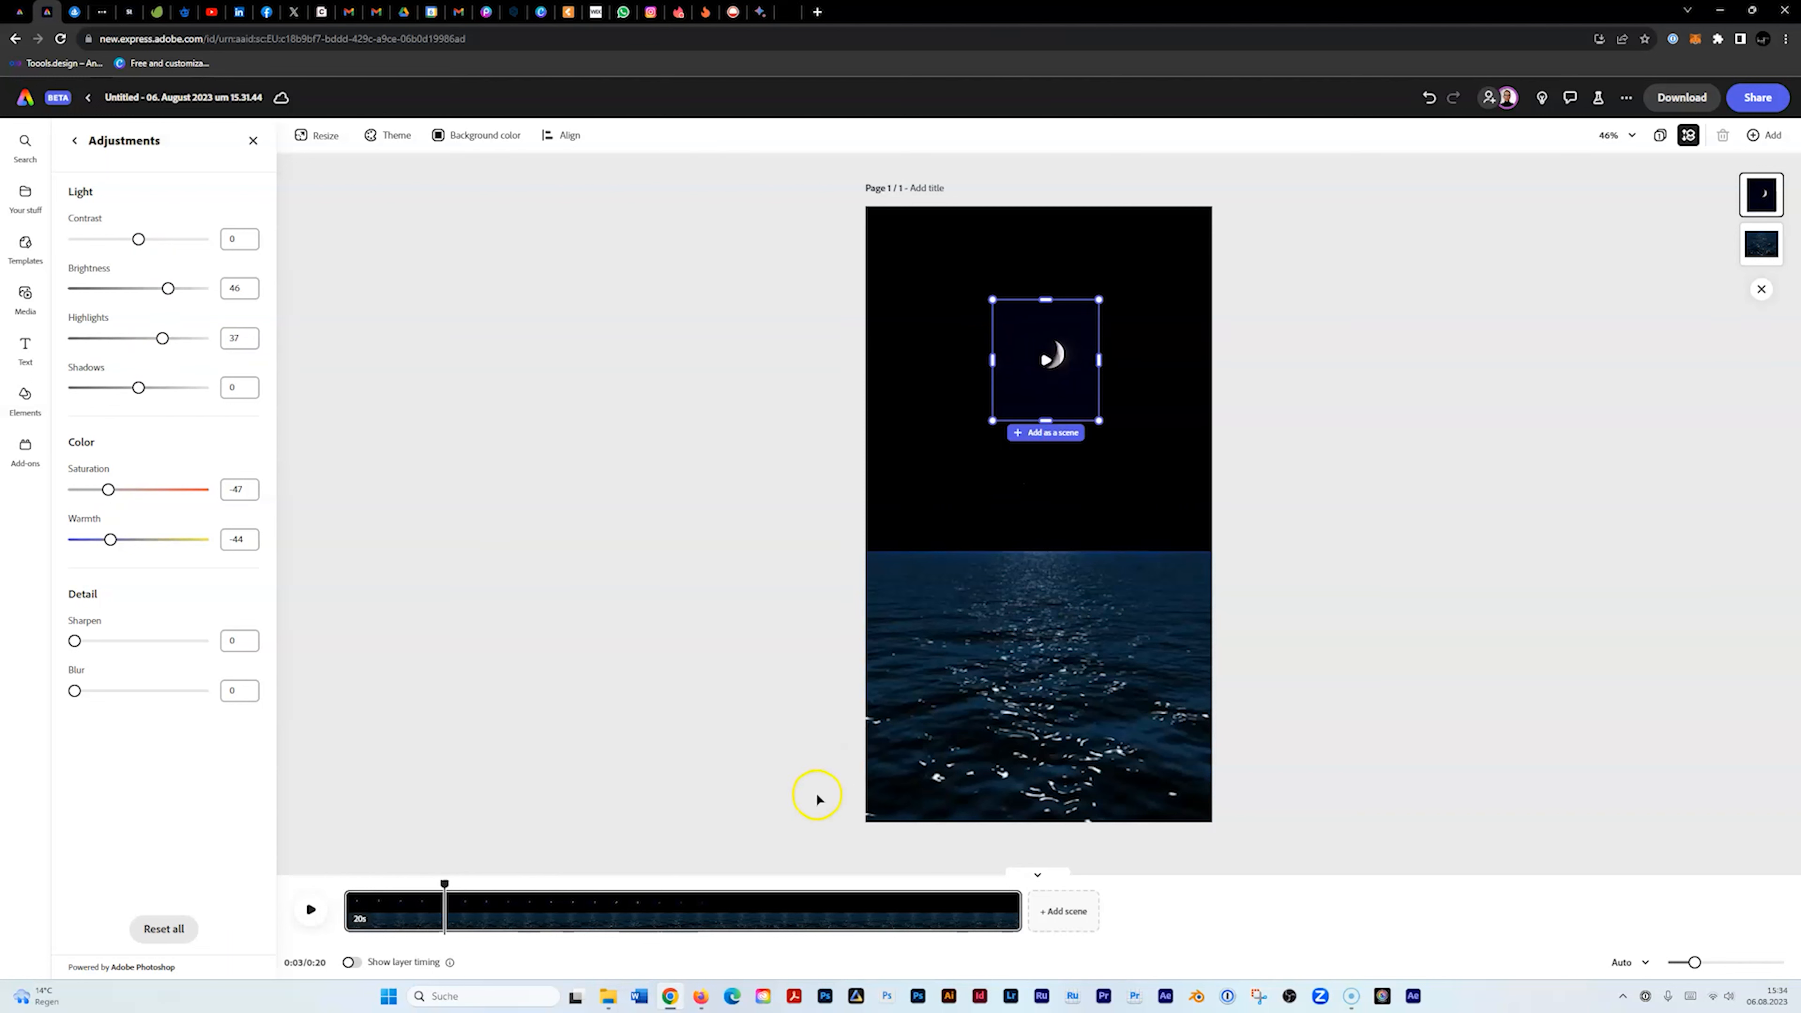
Play the scene from the start to preview the moon over the ocean.
{"action": "left_click_drag", "start_coordinate": [444, 883], "coordinate": [323, 886]}
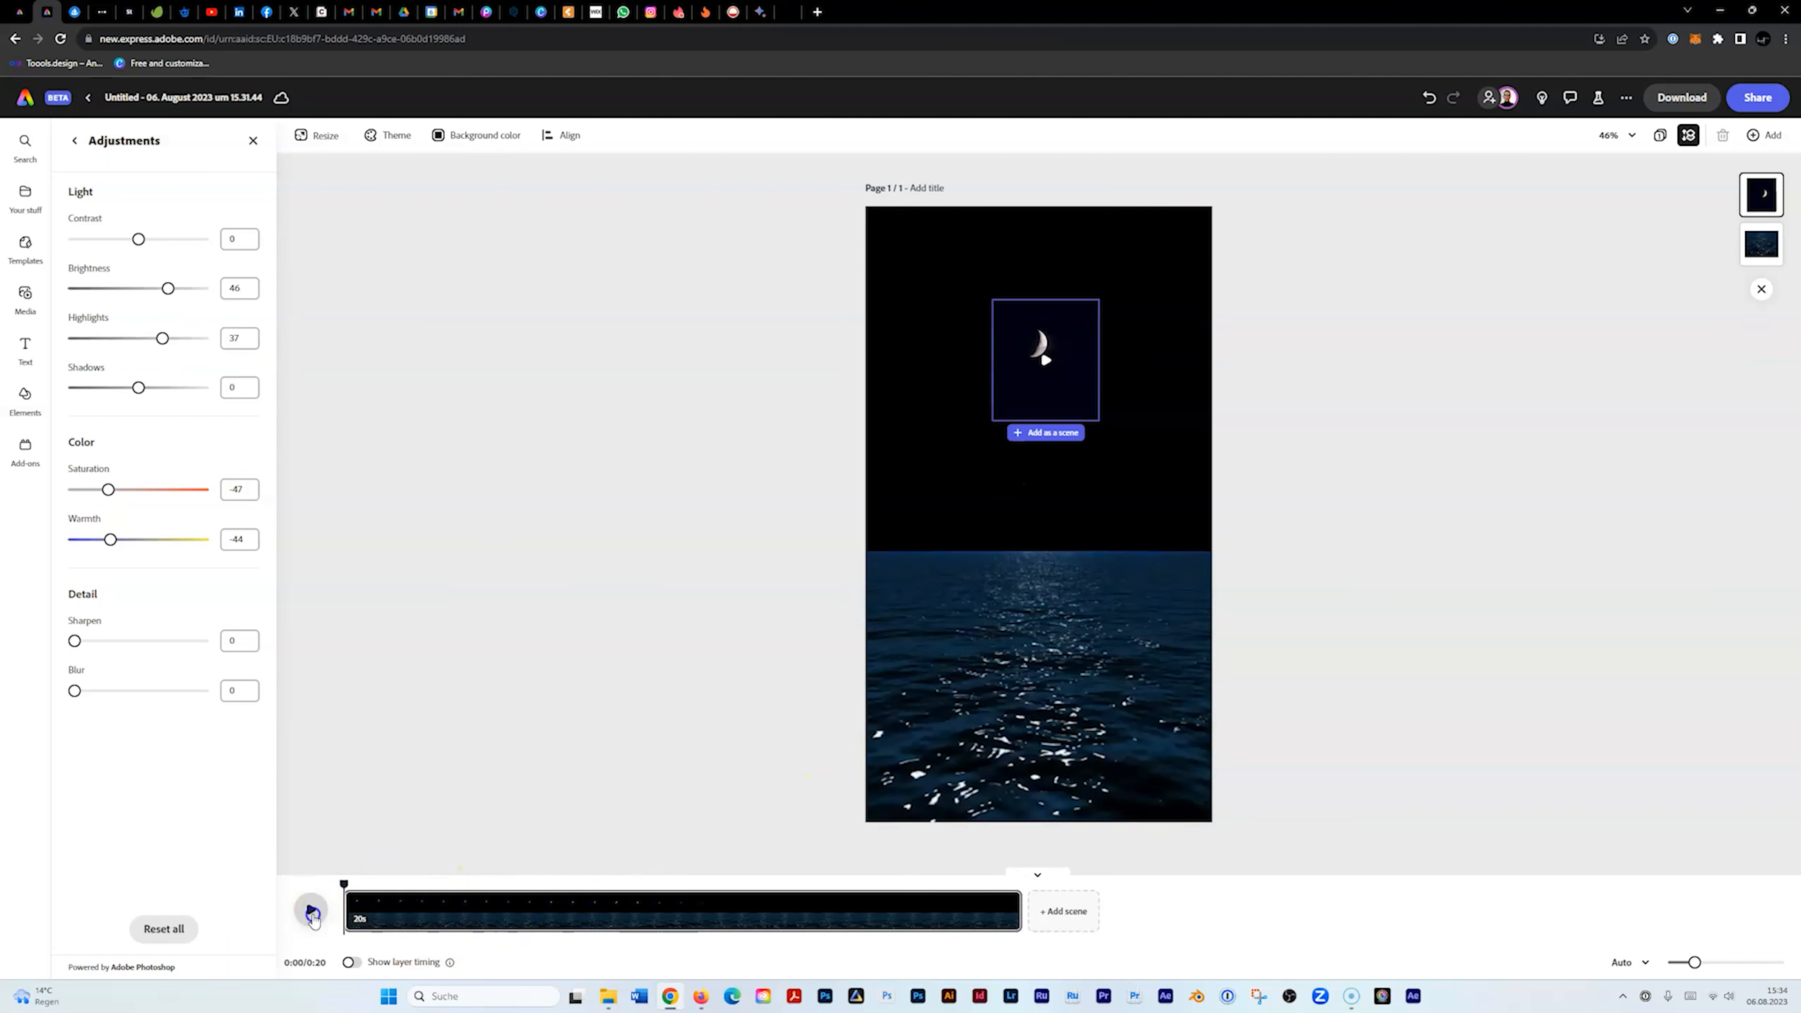
{"action": "left_click", "coordinate": [310, 910]}
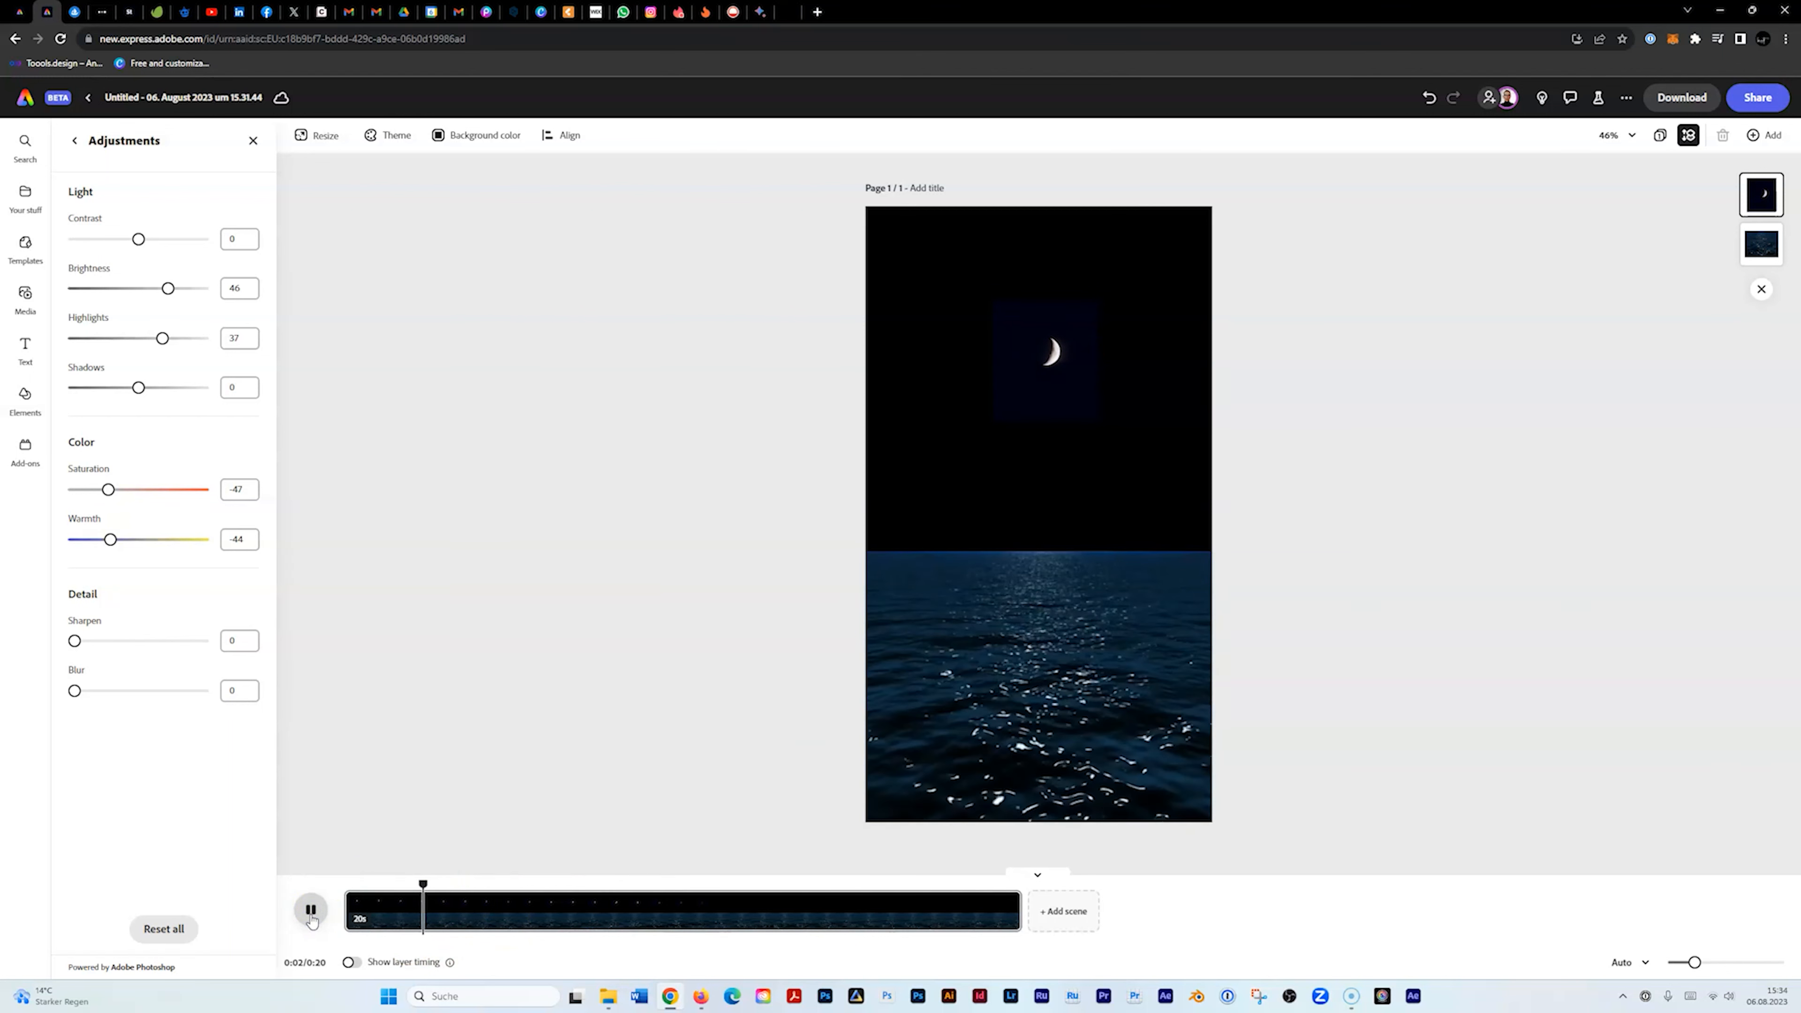
{"action": "left_click", "coordinate": [313, 917]}
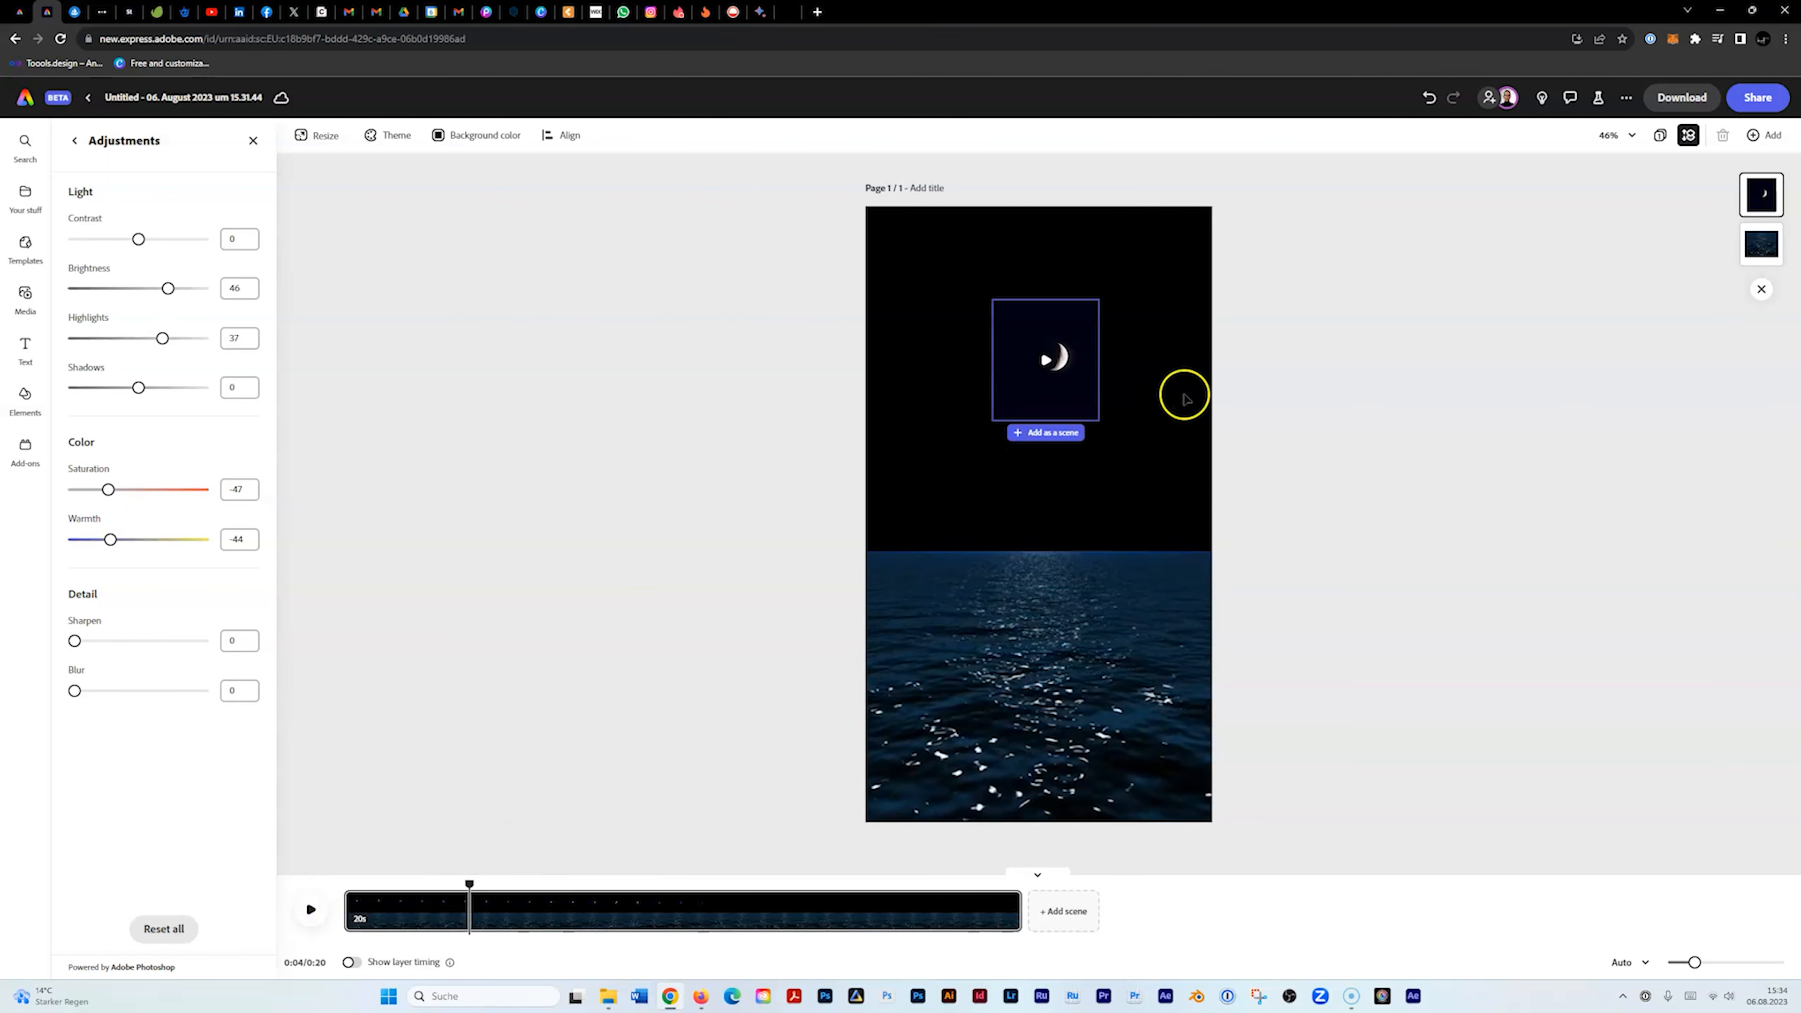
Search the stock videos for "swan" and add the vertical clip of a white swan on a pond.
{"action": "left_click", "coordinate": [1170, 401]}
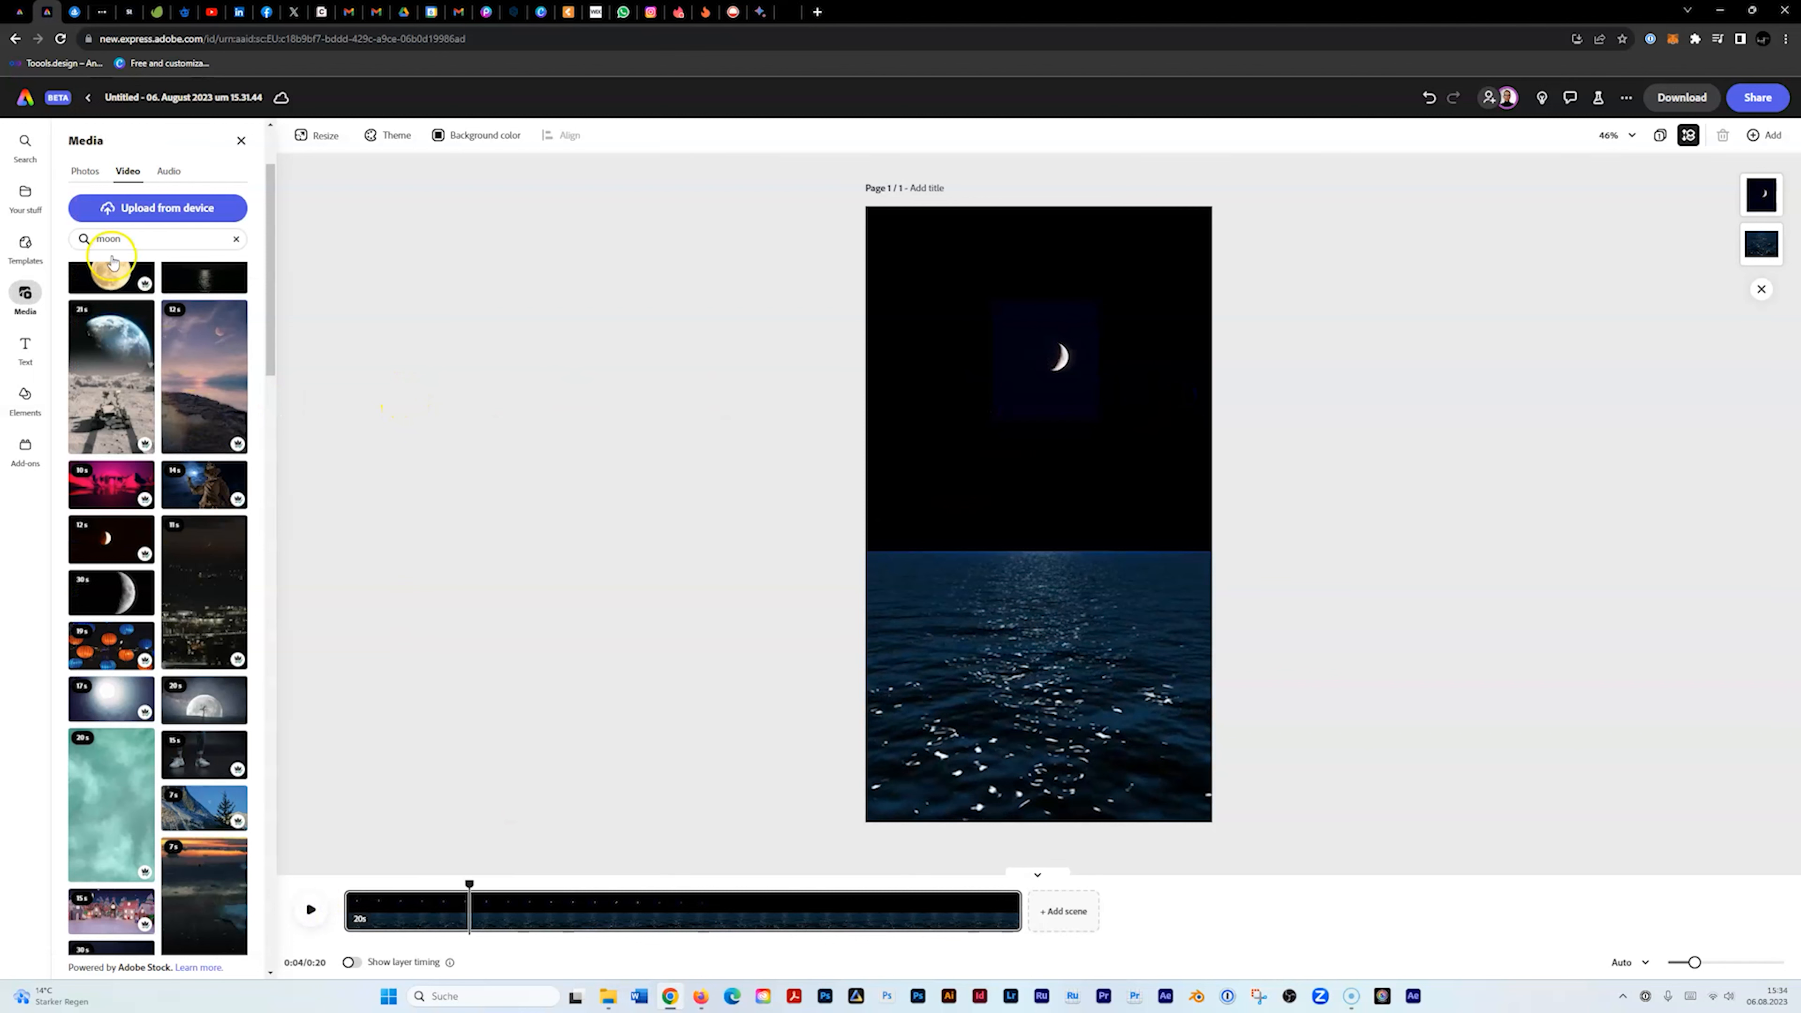
{"action": "double_click", "coordinate": [136, 237]}
{"action": "type", "text": "s"}
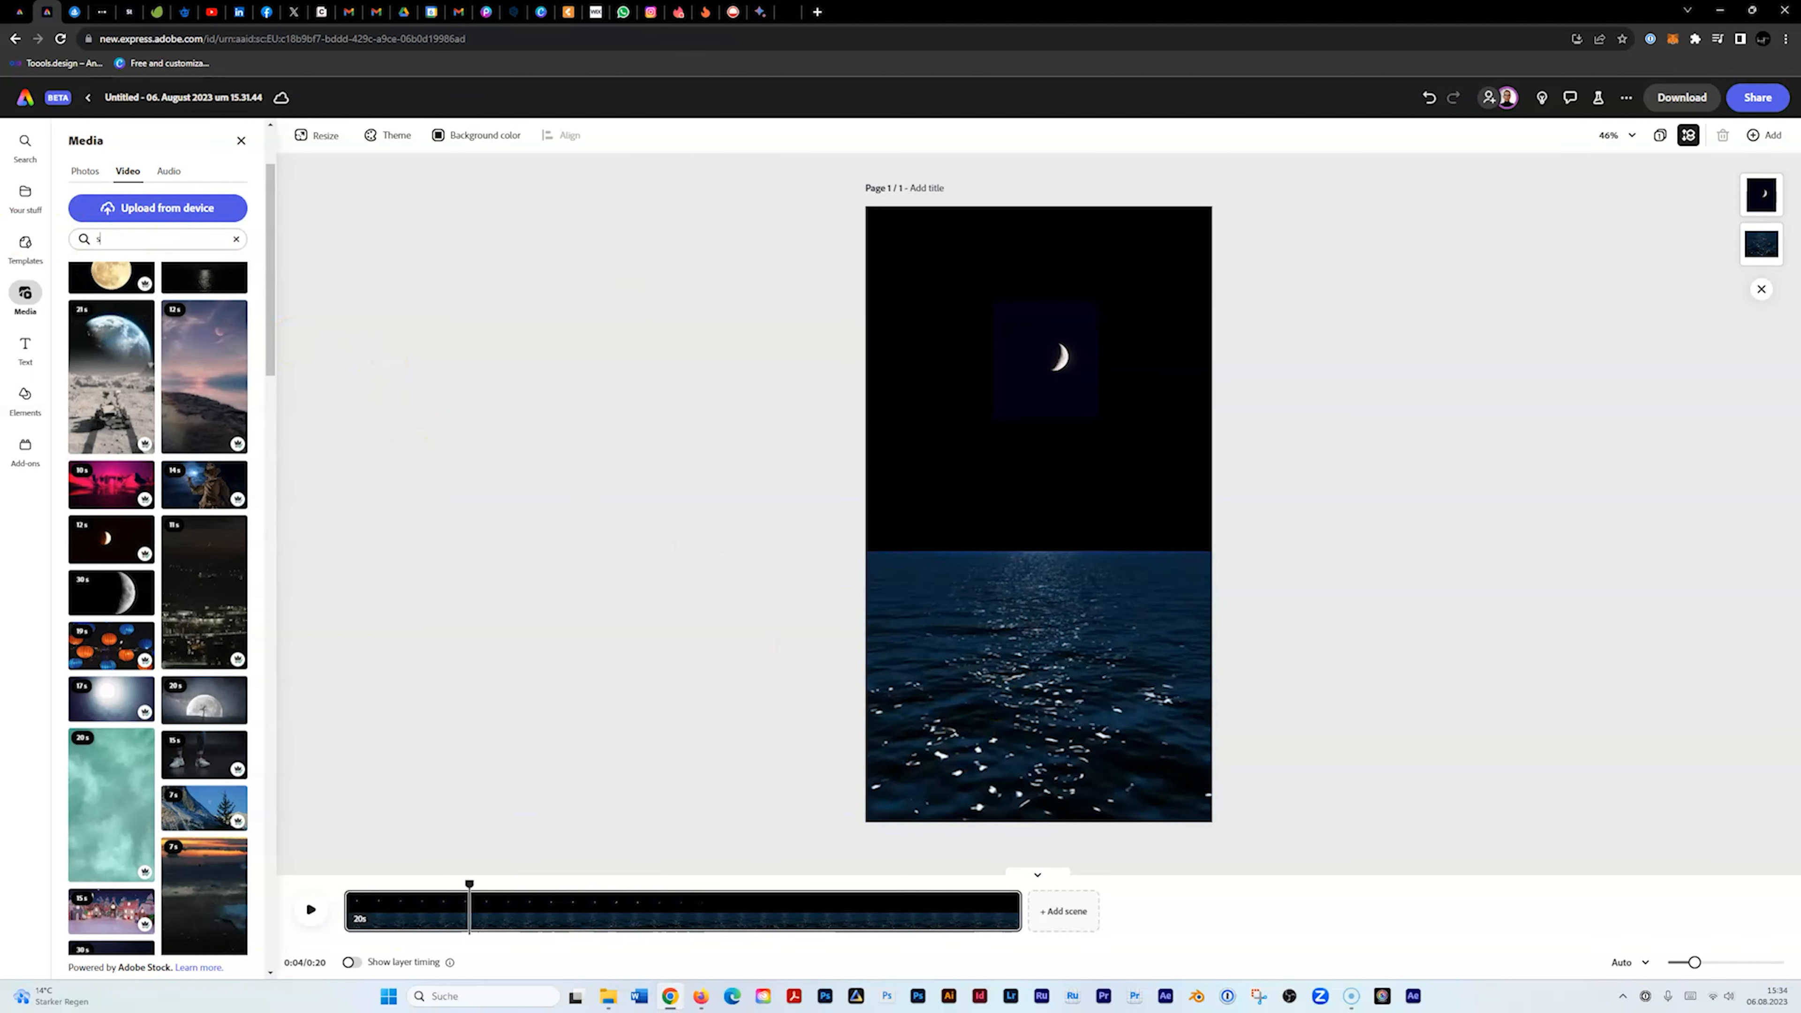
{"action": "type", "text": "wan"}
{"action": "key", "text": "Return"}
{"action": "left_click", "coordinate": [106, 387]}
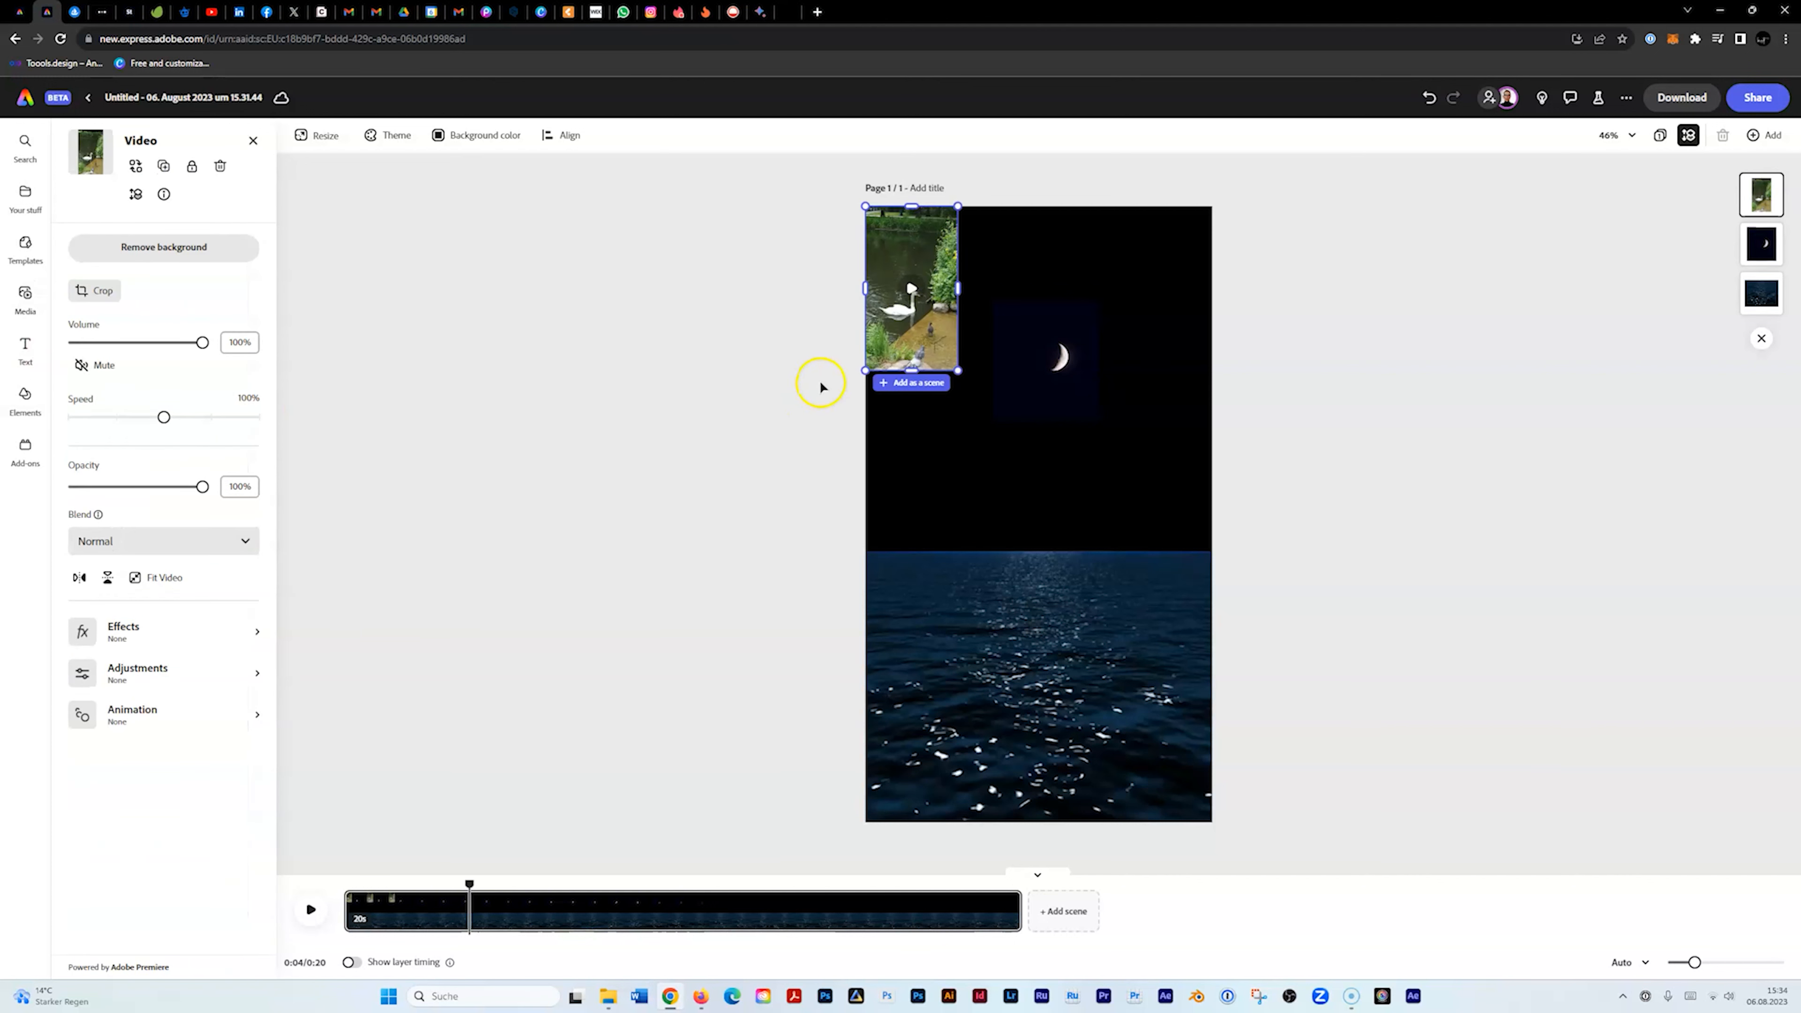
Enlarge the swan clip to about two thirds of the page width and center it on the page.
{"action": "left_click_drag", "start_coordinate": [961, 369], "coordinate": [1091, 607]}
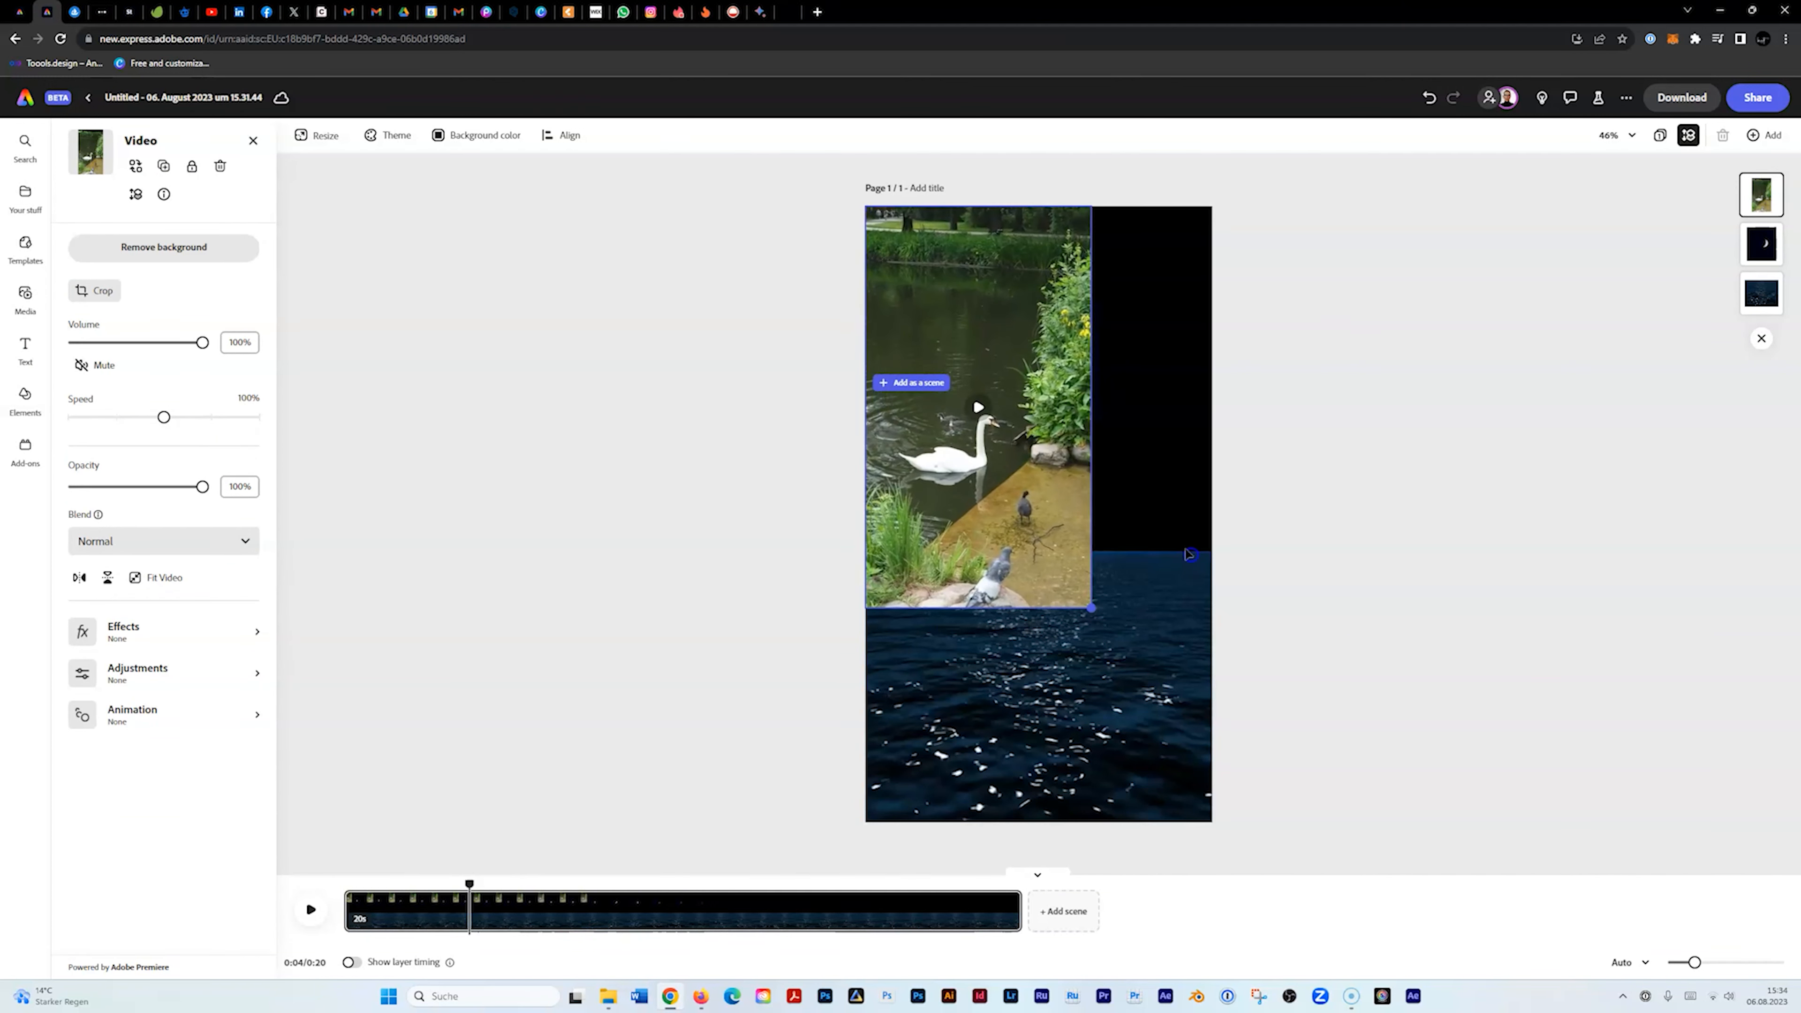
{"action": "left_click_drag", "start_coordinate": [1003, 436], "coordinate": [1073, 513]}
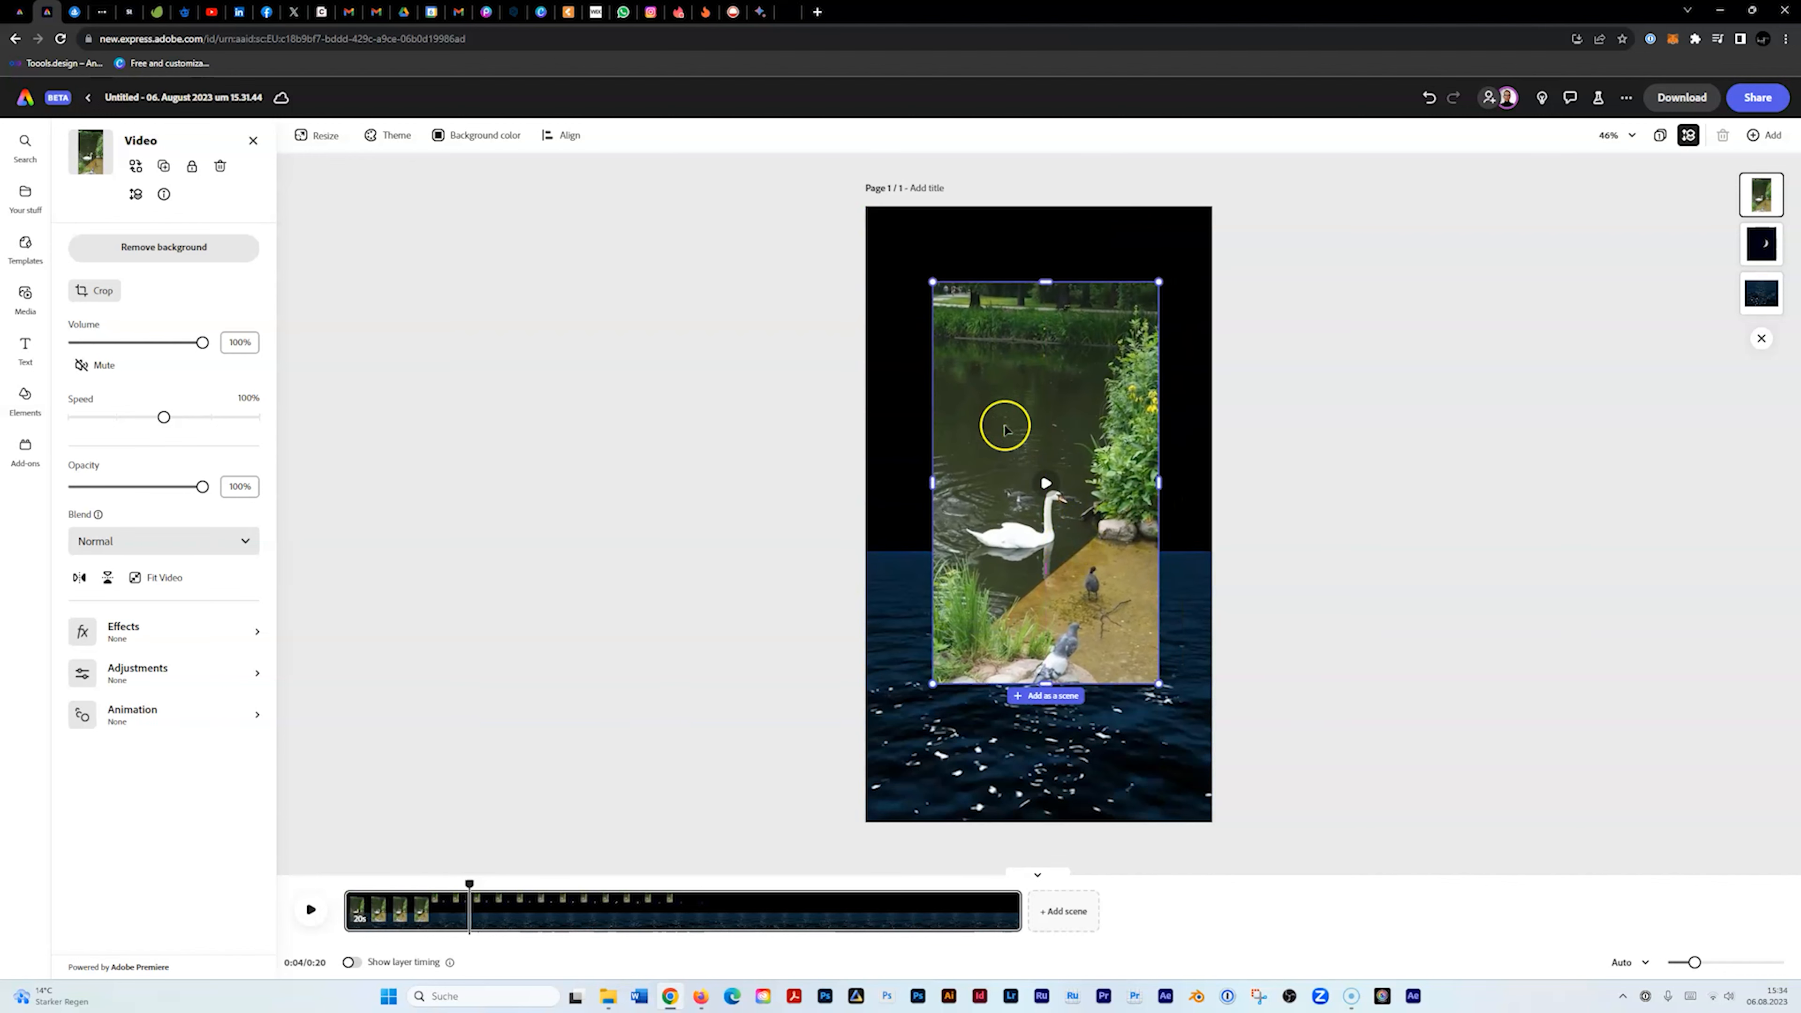
Move the moon layer above the swan layer, and return the swan layer to the front.
{"action": "mouse_move", "coordinate": [1762, 243]}
{"action": "left_mouse_down"}
{"action": "mouse_move", "coordinate": [1769, 188]}
{"action": "mouse_move", "coordinate": [1767, 254]}
{"action": "left_mouse_up"}
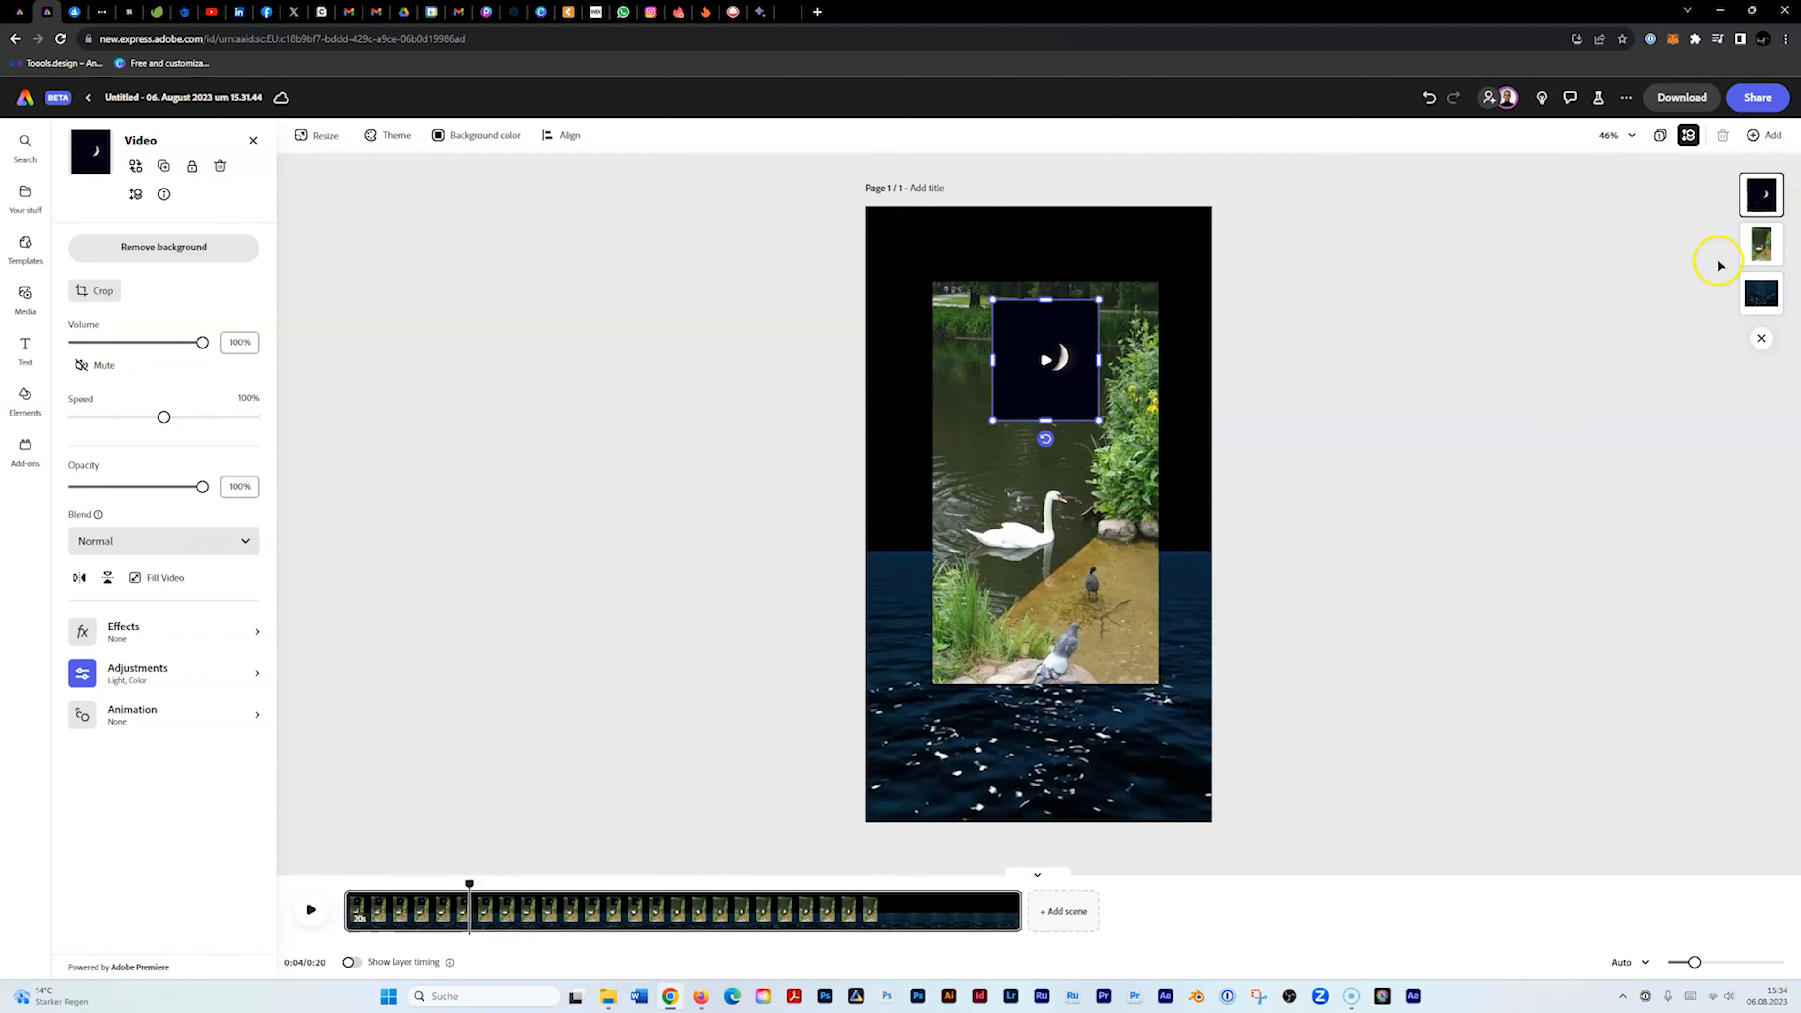
{"action": "left_click_drag", "start_coordinate": [1762, 245], "coordinate": [1762, 194]}
Remove the swan clip's background and scale the clip down slightly.
{"action": "left_click", "coordinate": [1035, 543]}
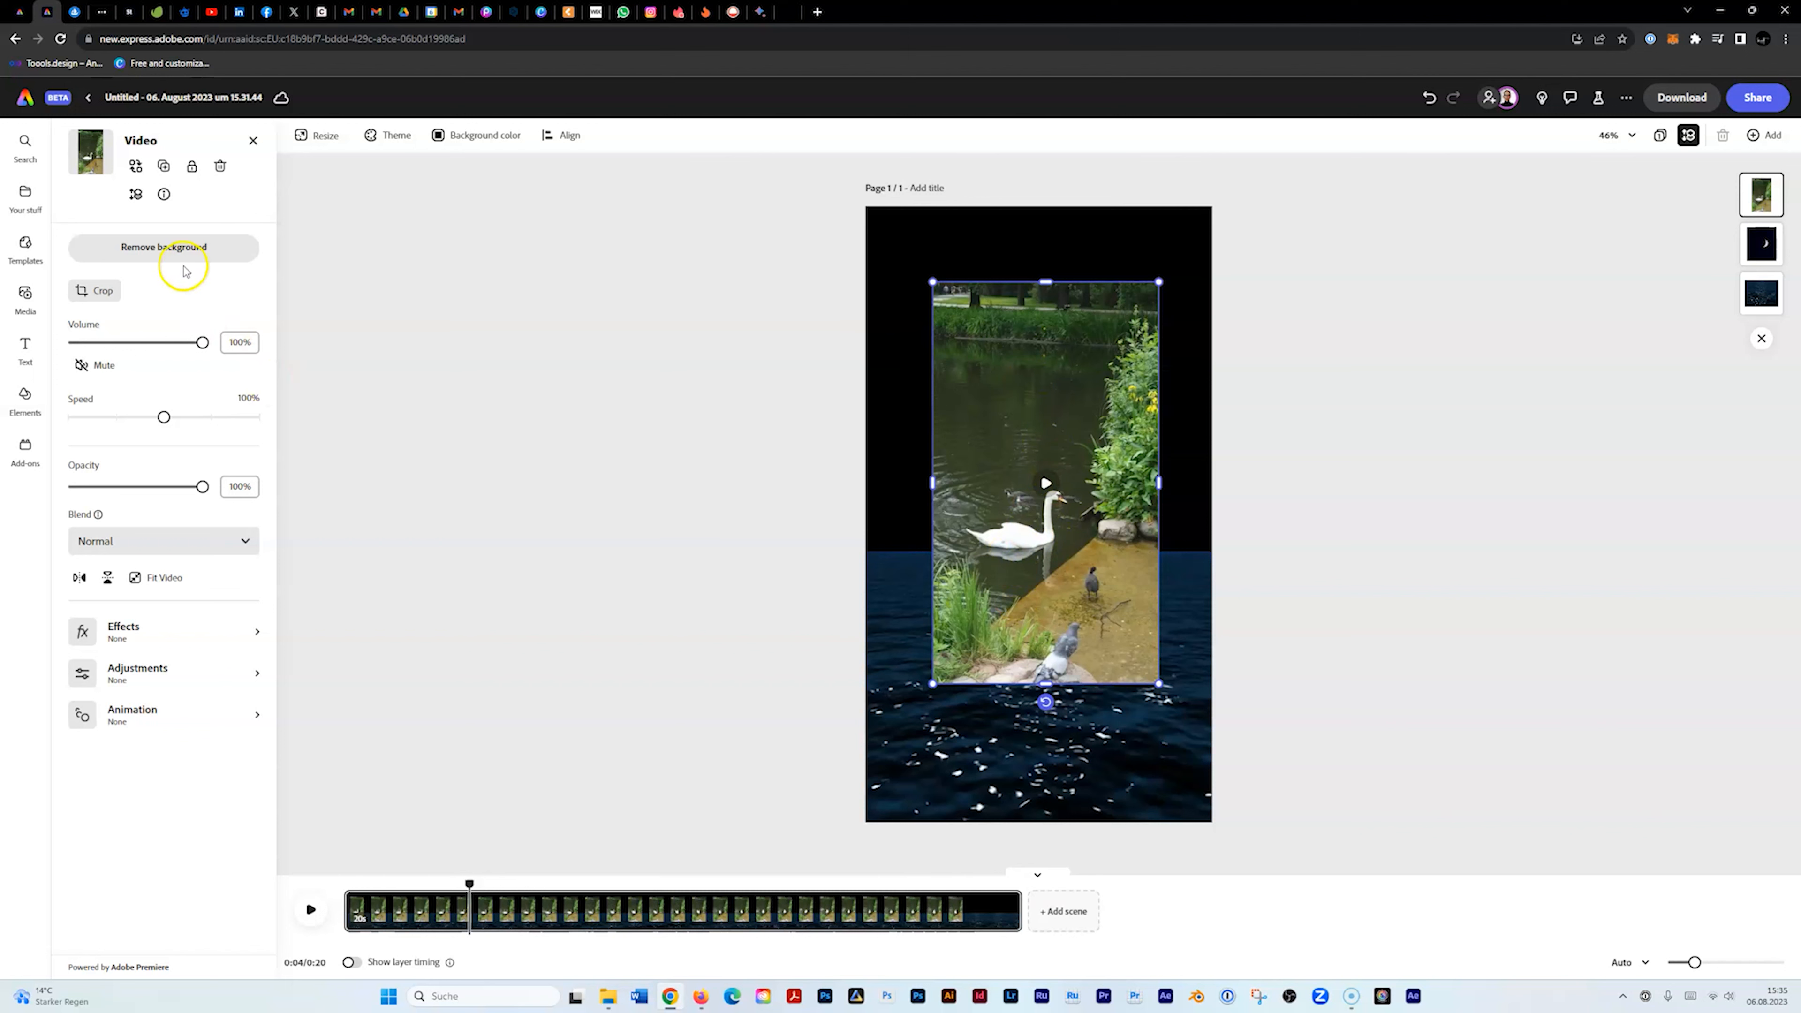
{"action": "left_click", "coordinate": [178, 248]}
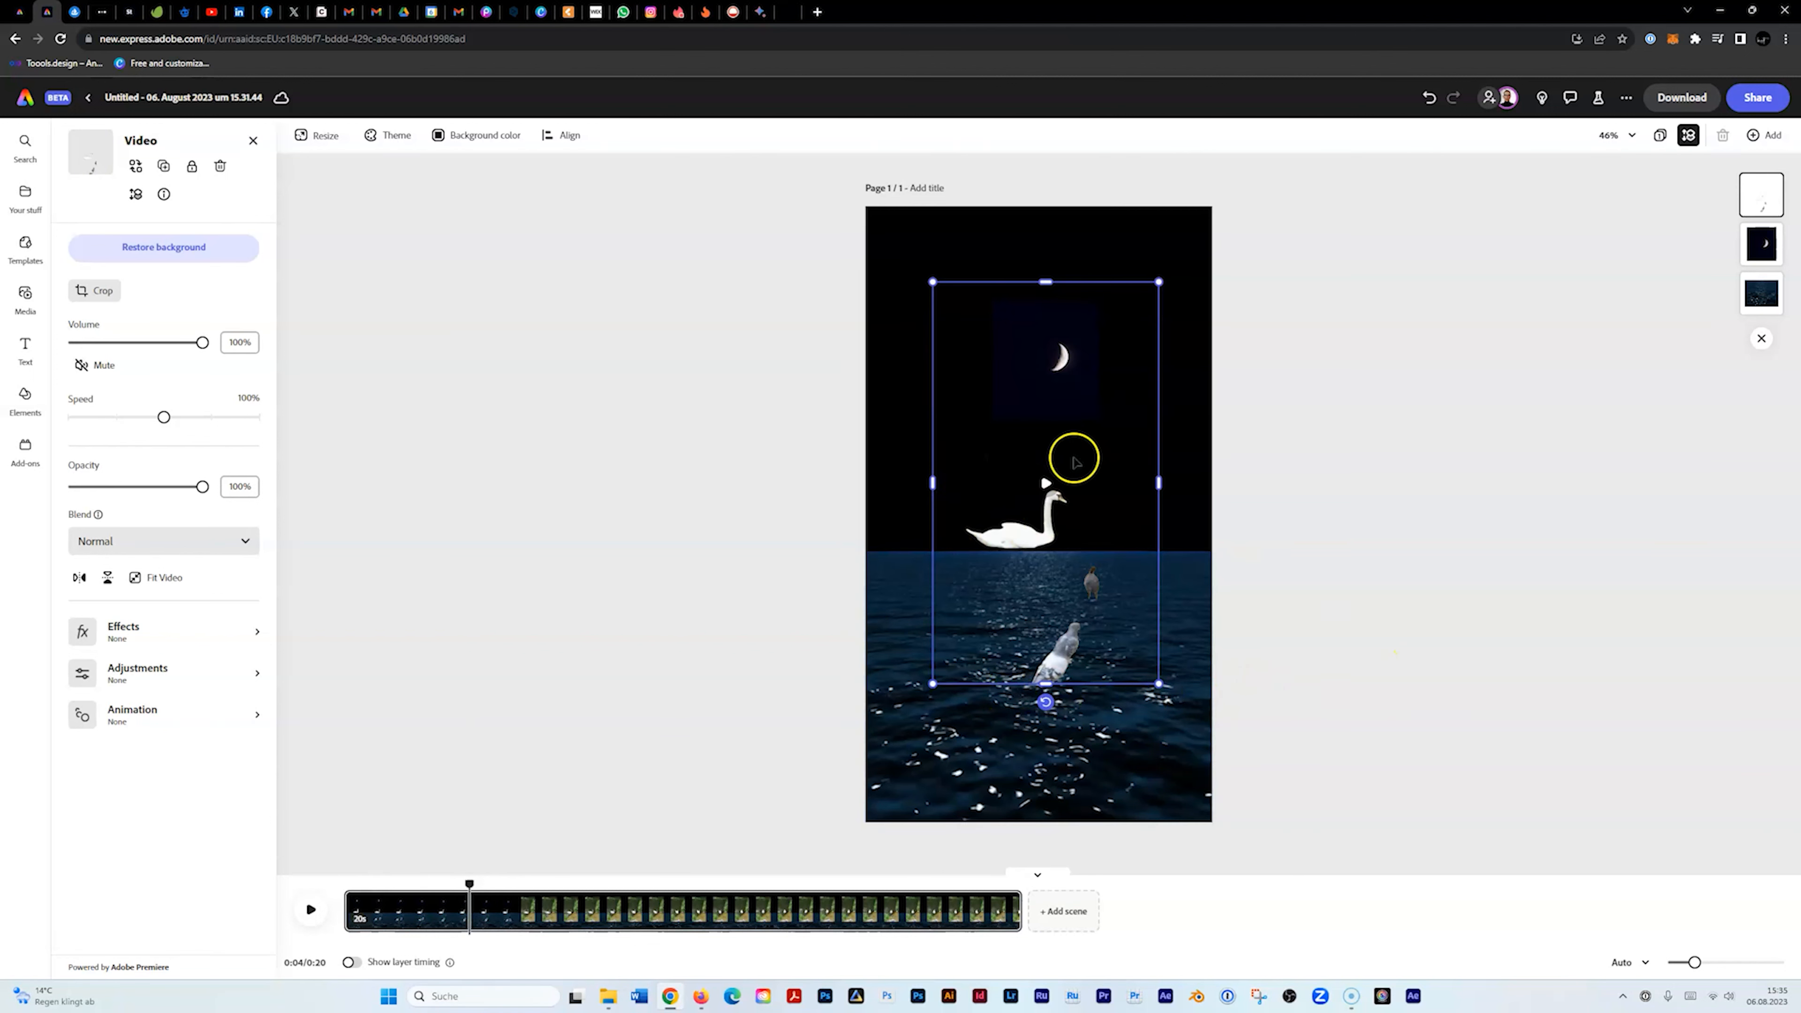
{"action": "left_click_drag", "start_coordinate": [1158, 281], "coordinate": [1137, 310]}
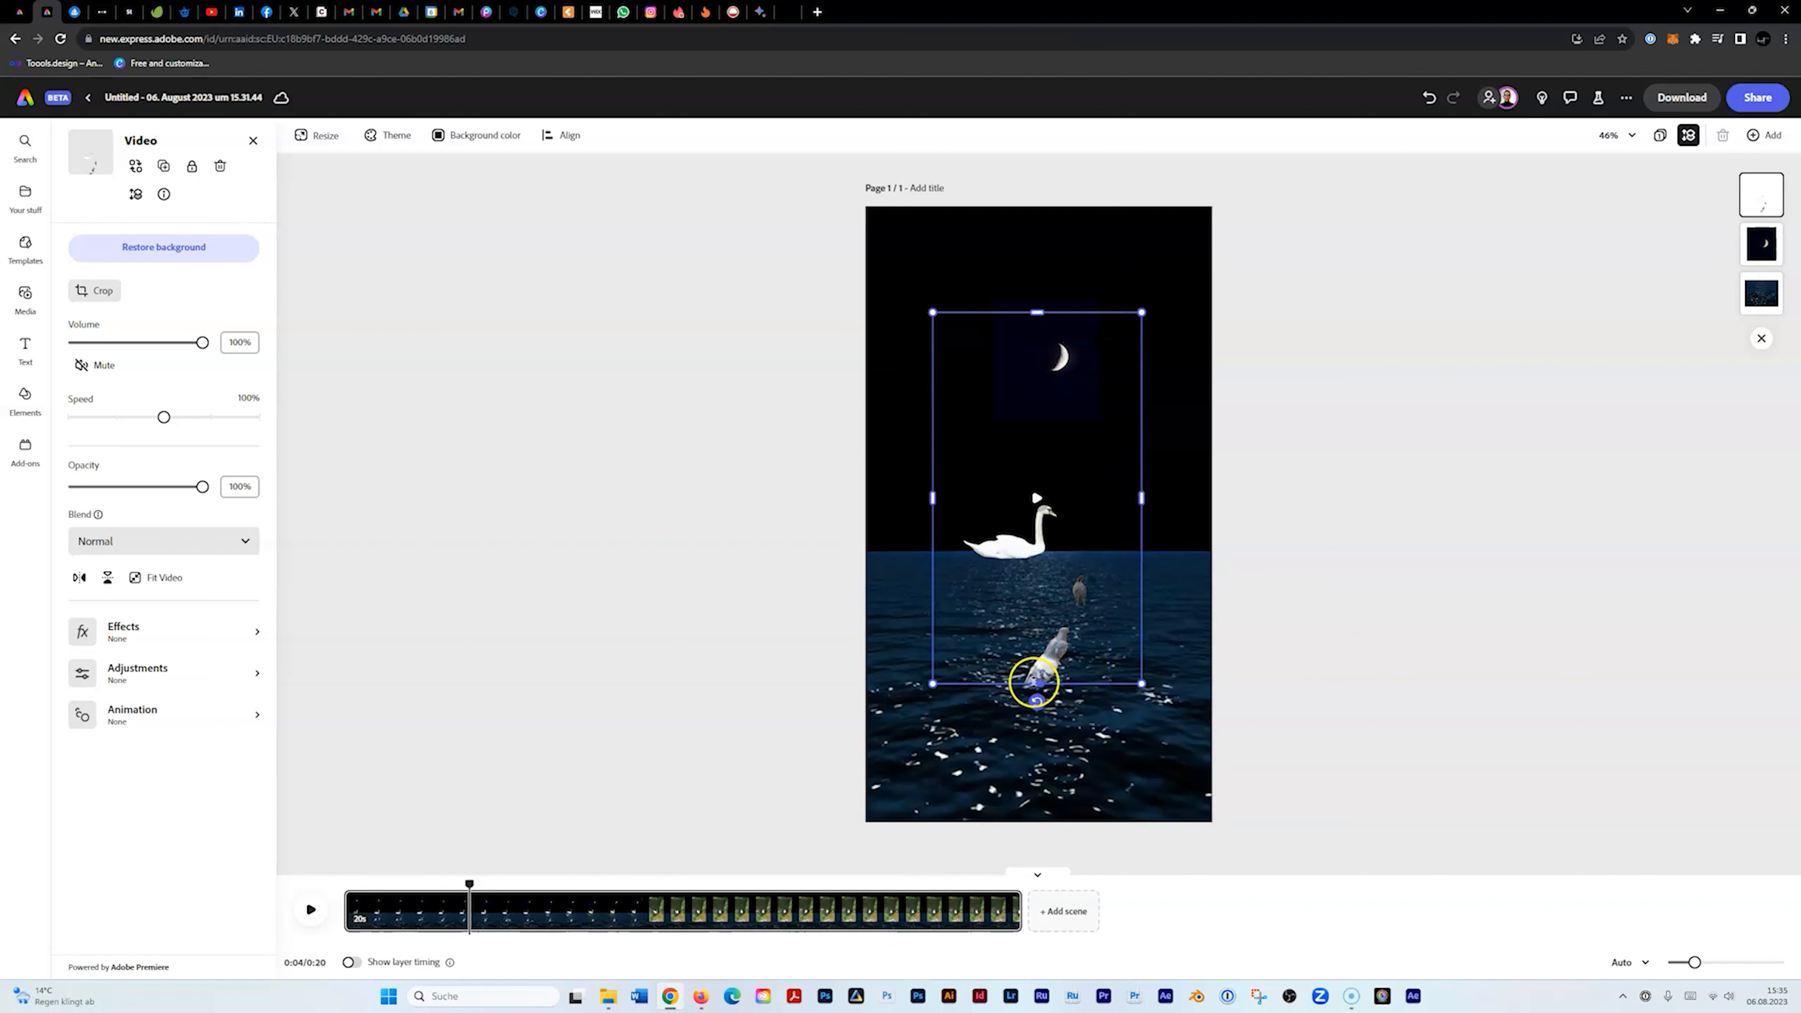
Crop the clip closely around the swan, cutting out the other birds, and place the swan on the water below the horizon.
{"action": "left_click_drag", "start_coordinate": [1036, 683], "coordinate": [1037, 578]}
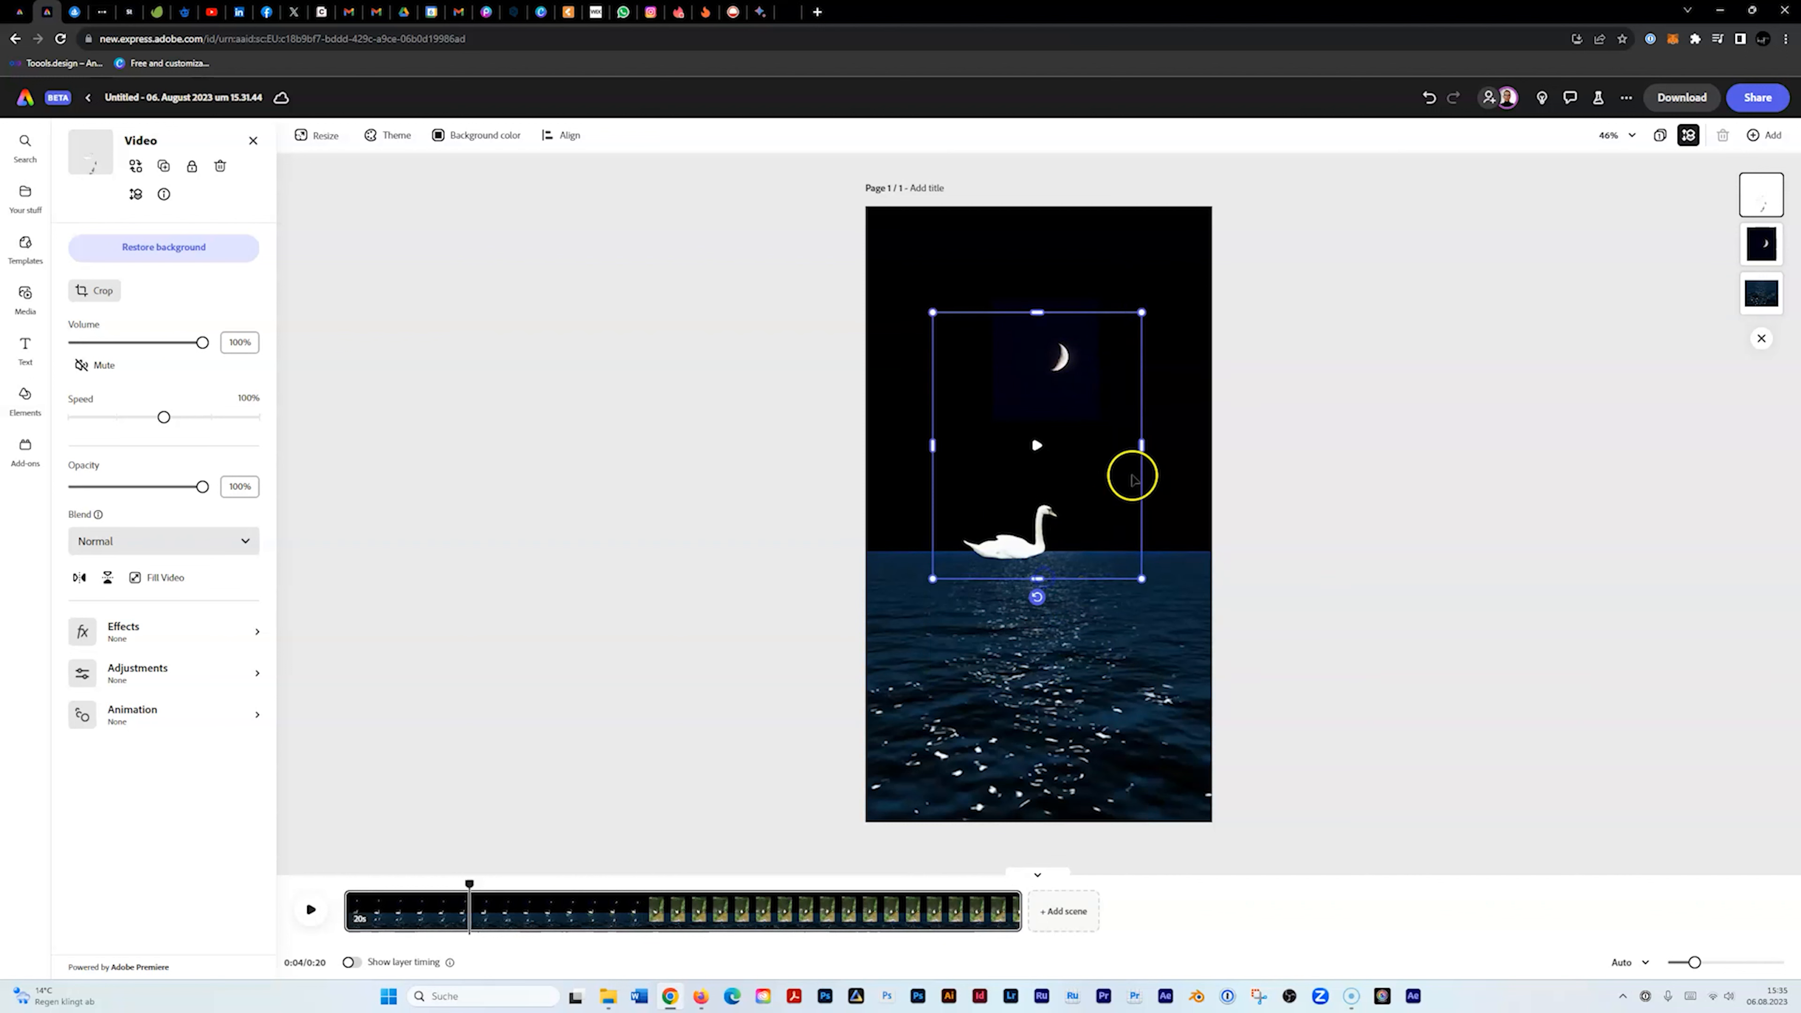
{"action": "left_click_drag", "start_coordinate": [1133, 480], "coordinate": [1067, 480]}
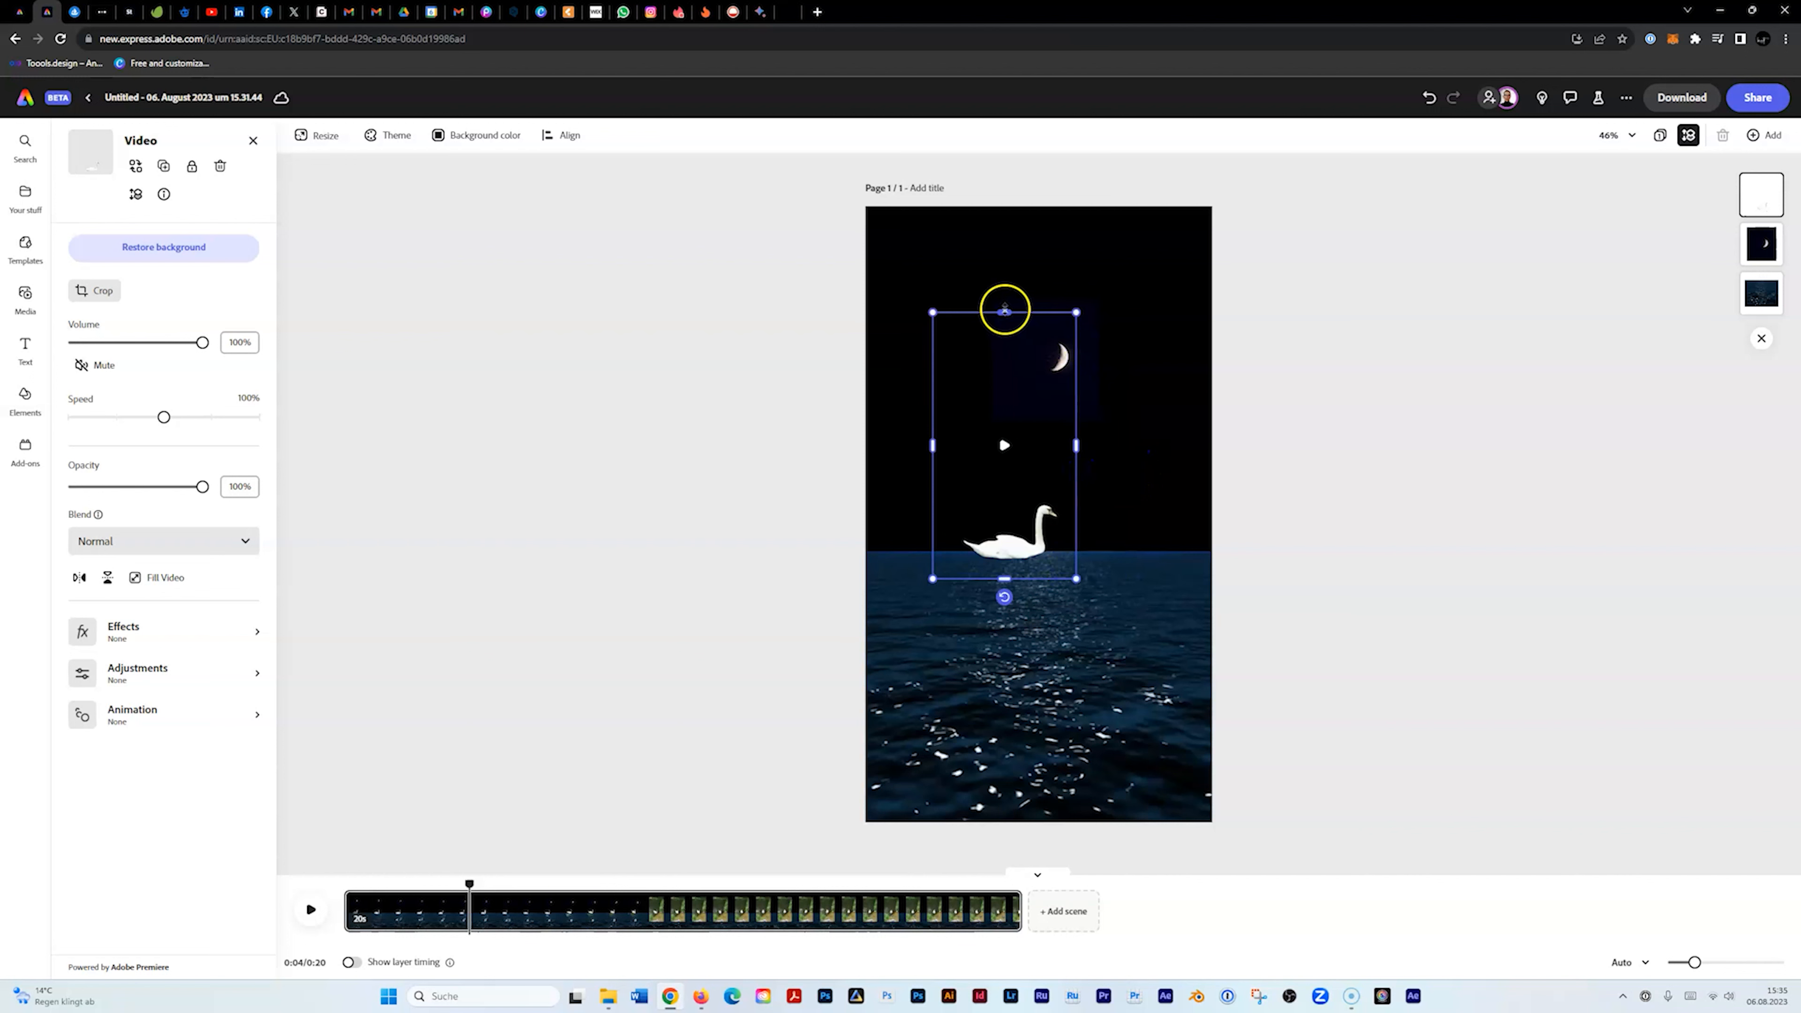
{"action": "left_click_drag", "start_coordinate": [1005, 310], "coordinate": [1012, 462]}
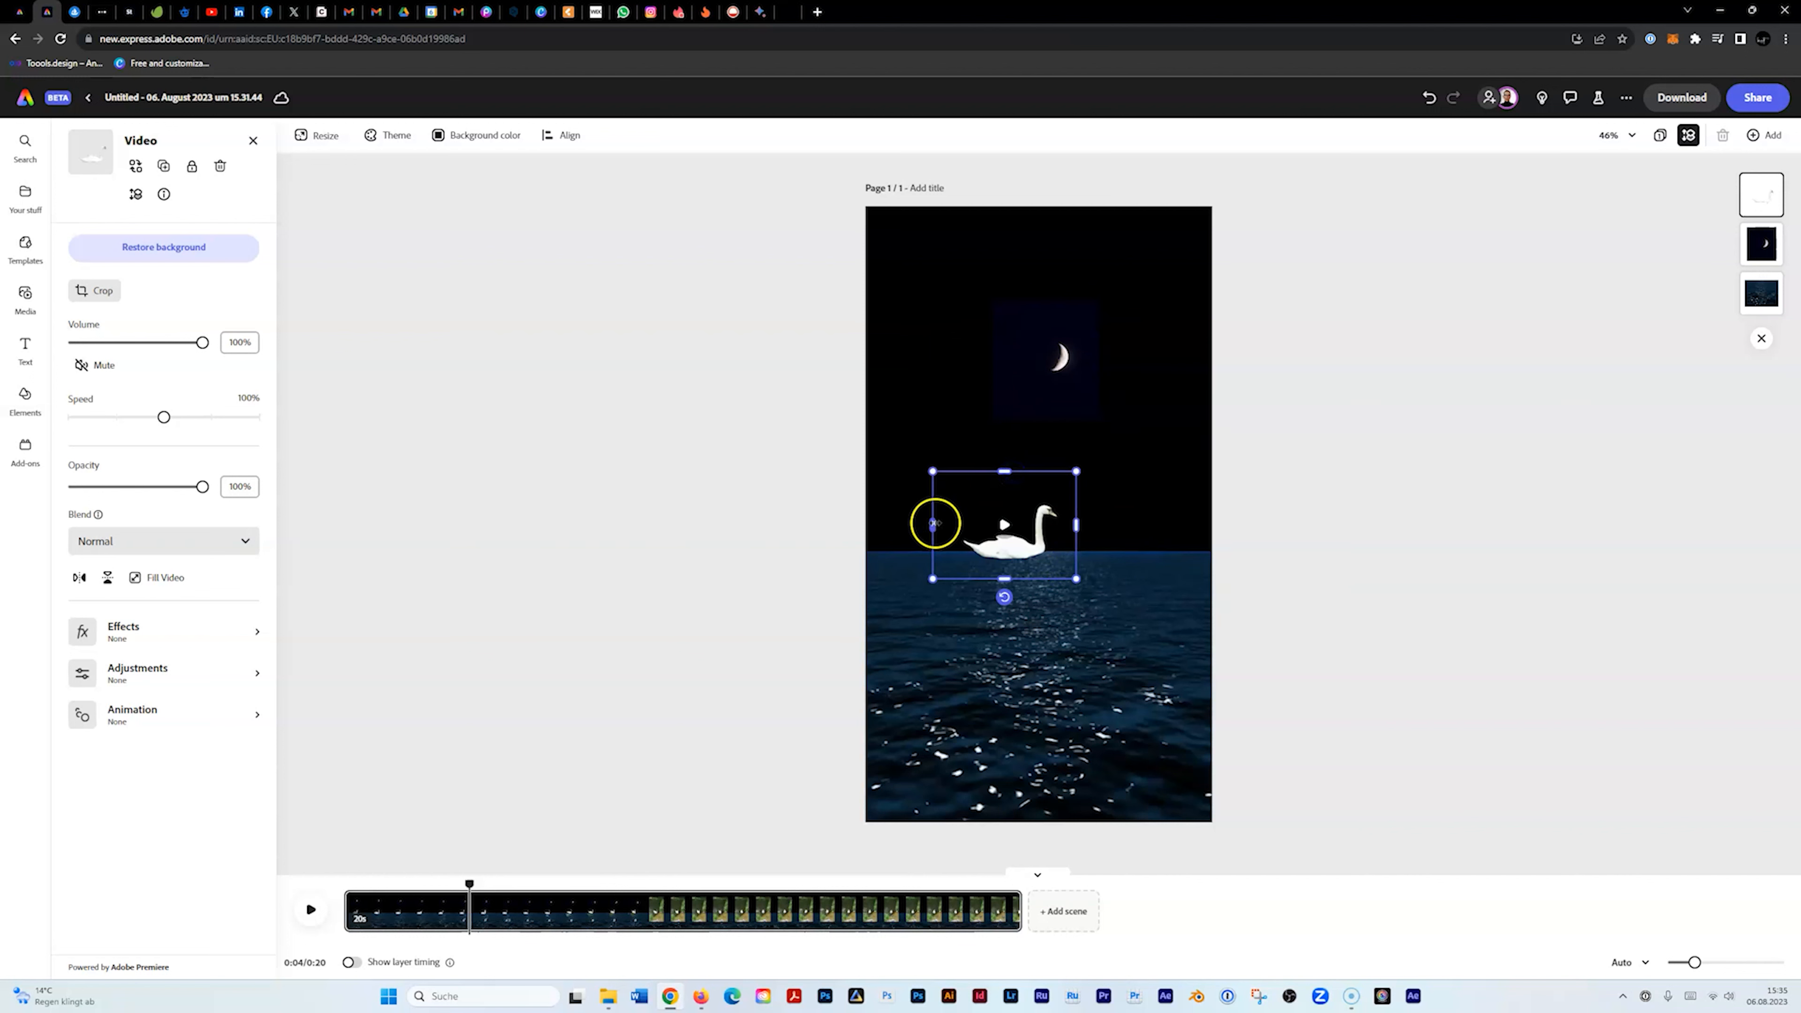
{"action": "left_click_drag", "start_coordinate": [1012, 548], "coordinate": [1046, 640]}
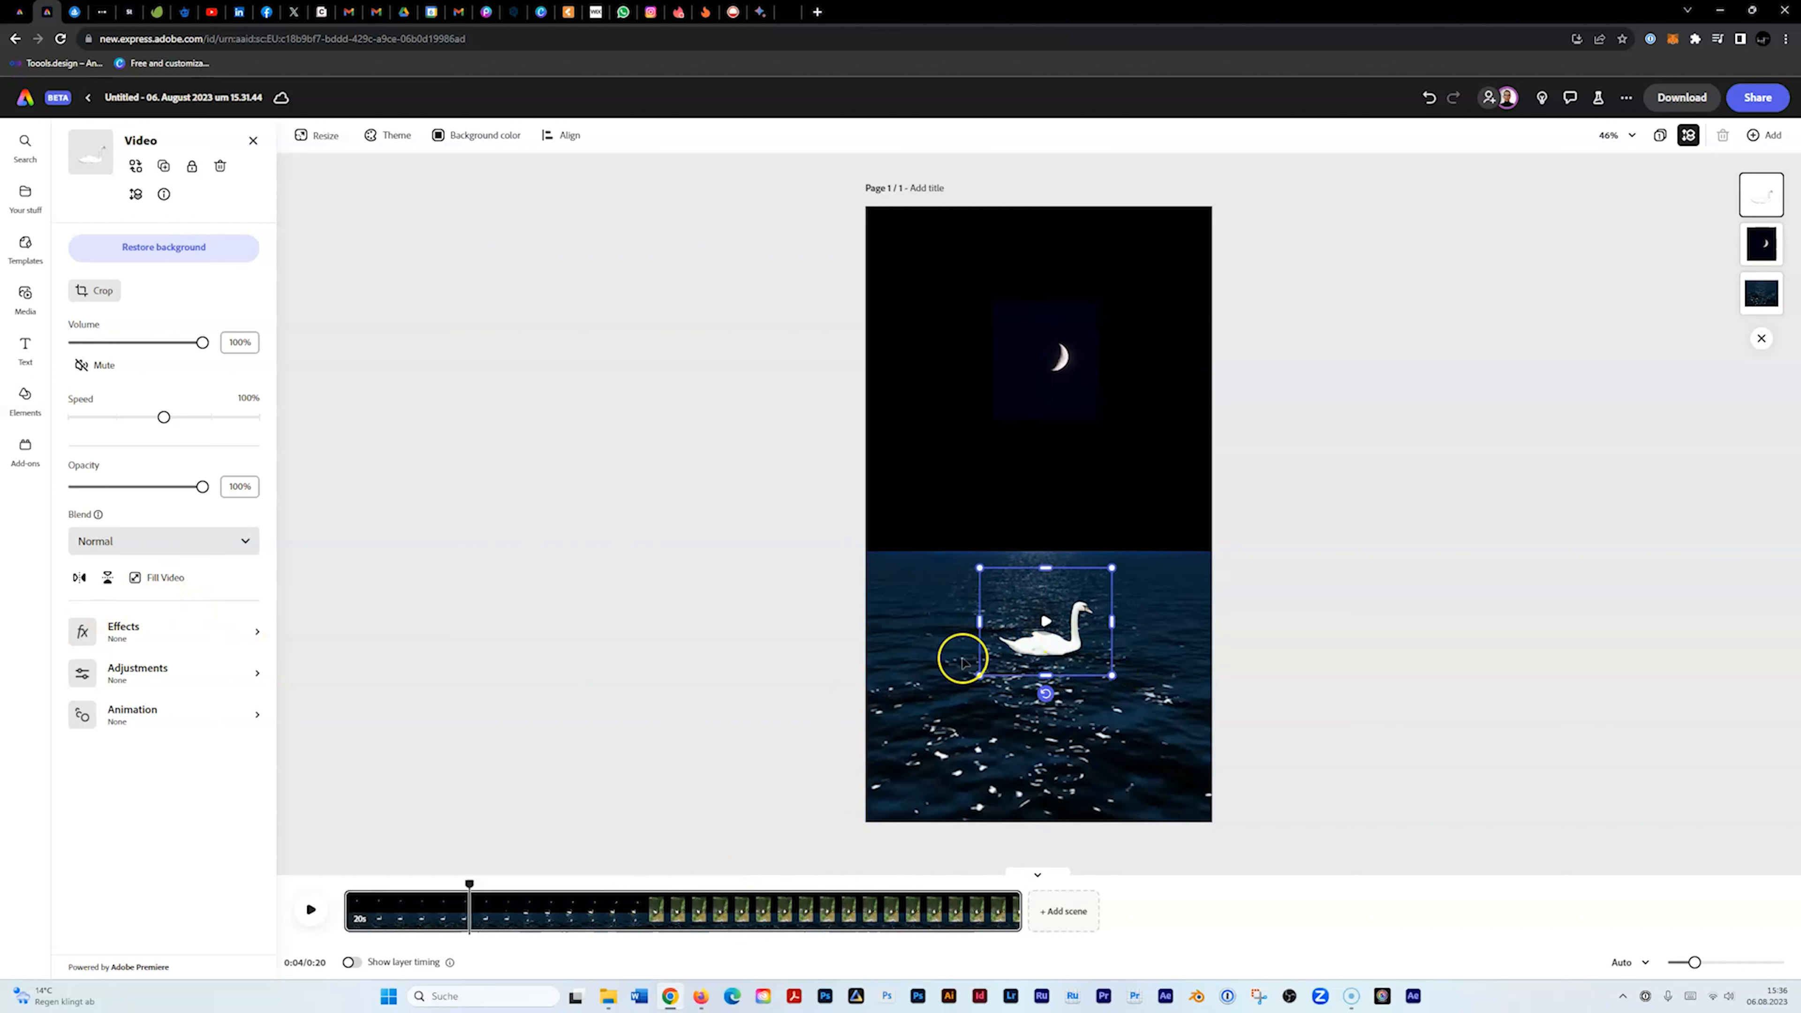
Darken the swan clip with contrast -31 and brightness, highlights and shadows at -100.
{"action": "left_click", "coordinate": [153, 659]}
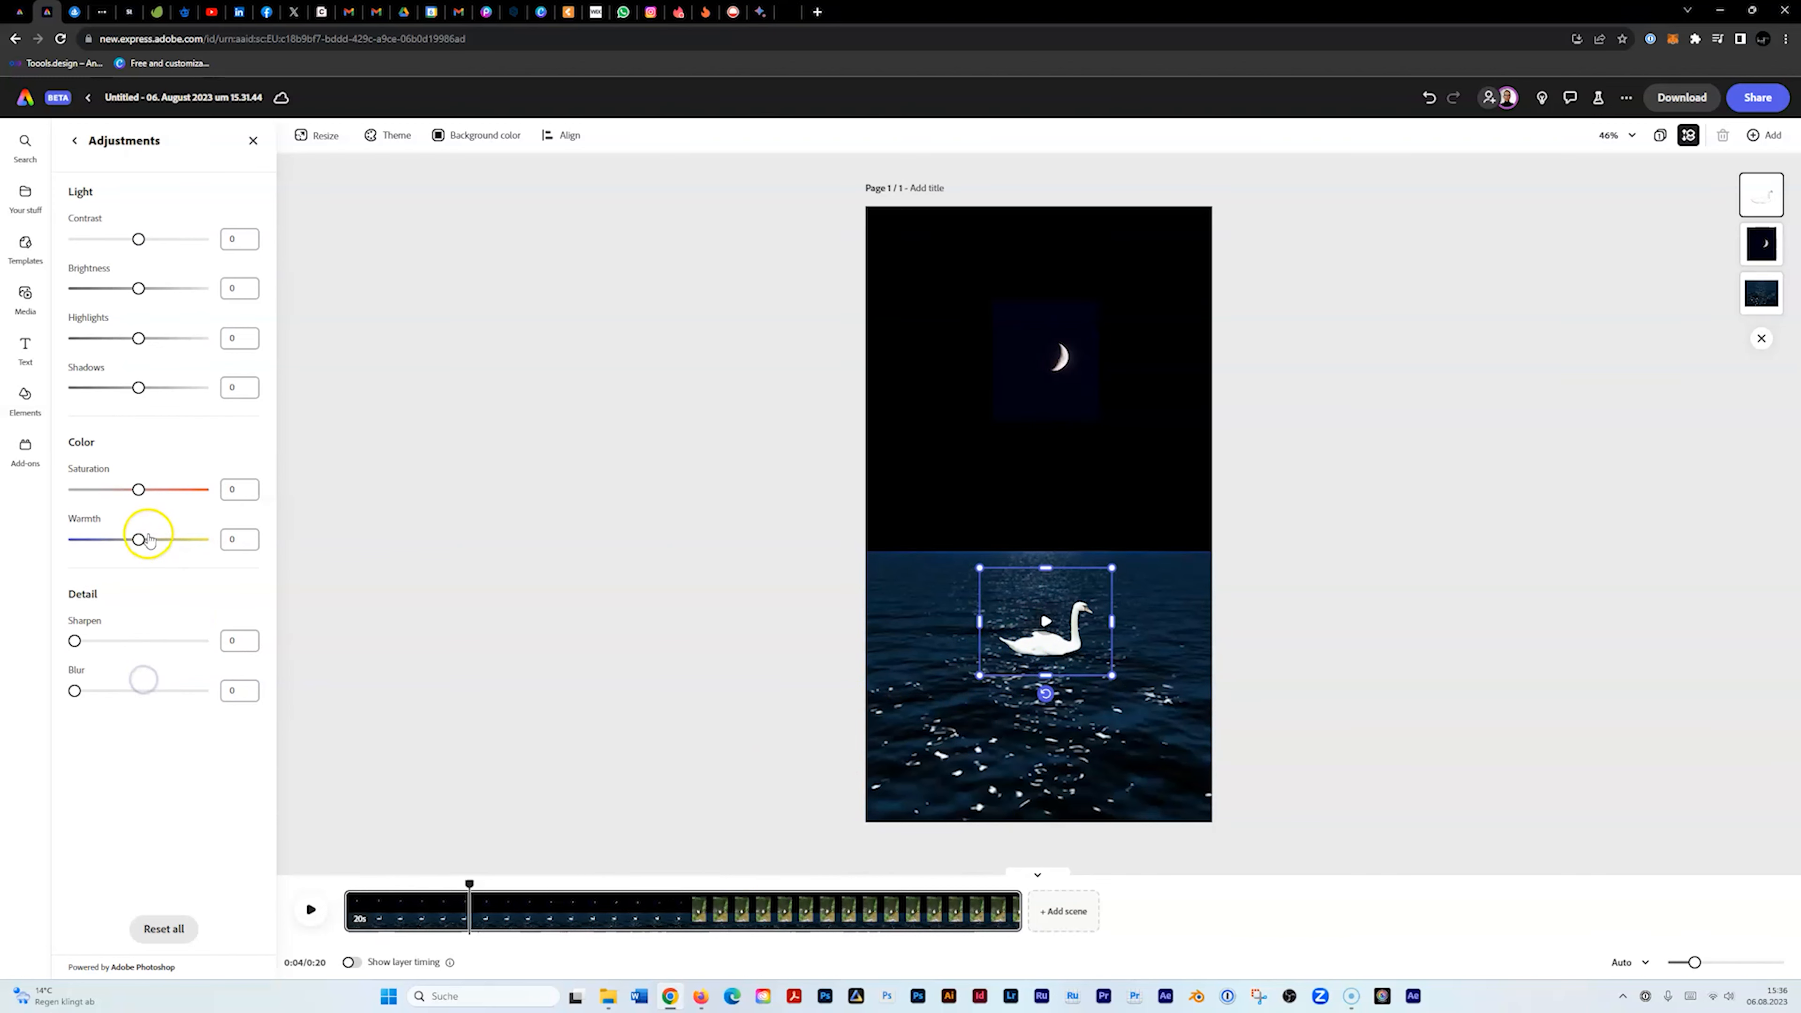
{"action": "left_click_drag", "start_coordinate": [139, 387], "coordinate": [72, 340]}
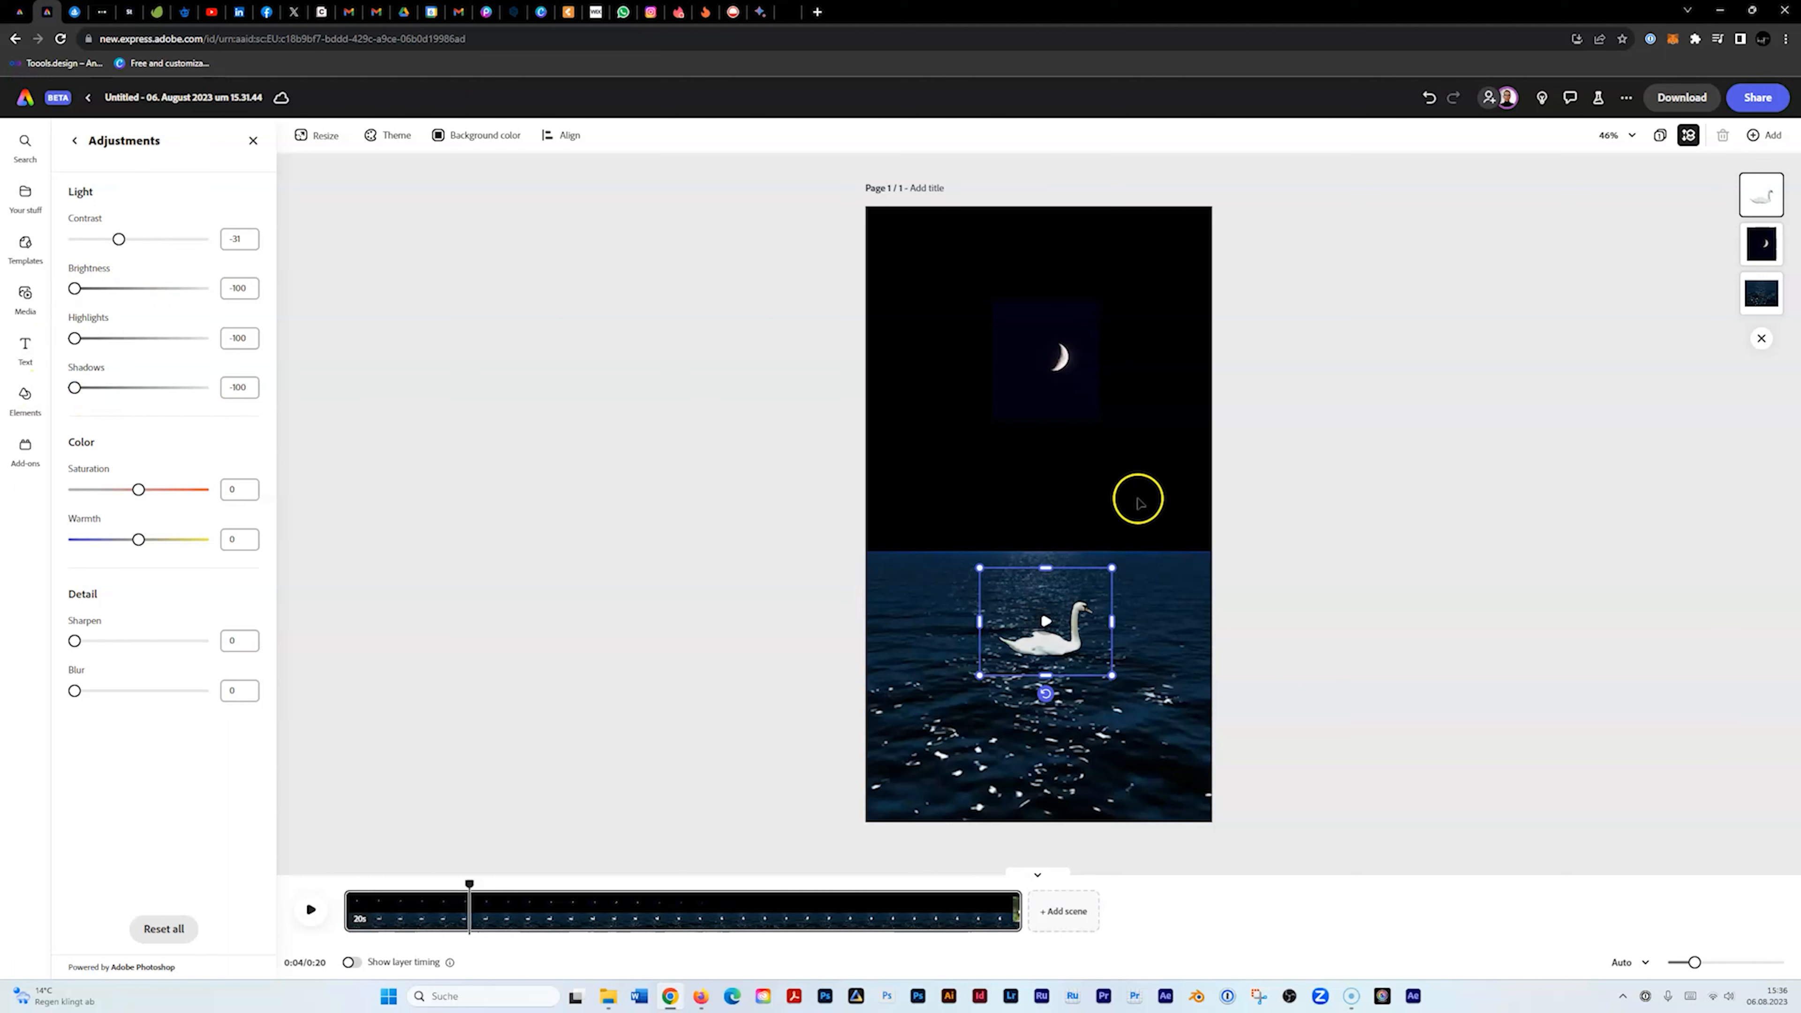
Shrink the swan clip a little, position it lower on the moonlit water and return the playhead to the start.
{"action": "left_click_drag", "start_coordinate": [1046, 644], "coordinate": [1042, 665]}
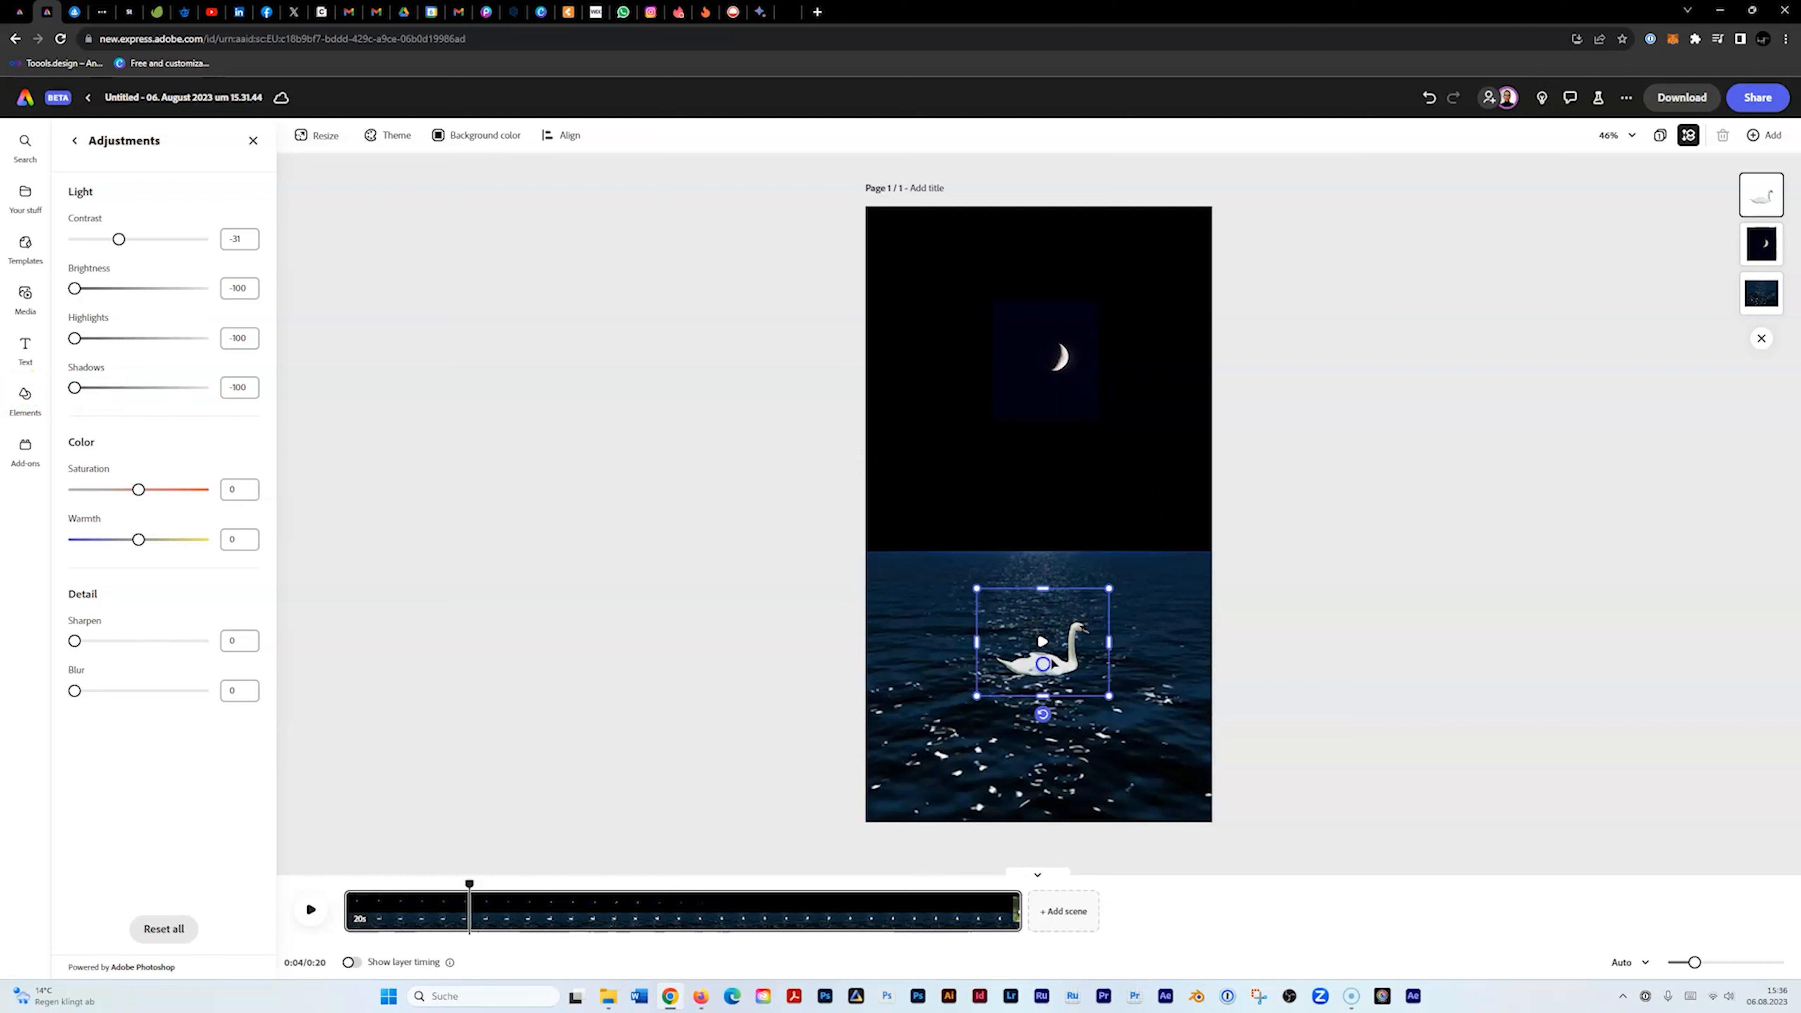
{"action": "left_click_drag", "start_coordinate": [1110, 586], "coordinate": [1089, 605]}
{"action": "left_click_drag", "start_coordinate": [1037, 677], "coordinate": [1045, 667]}
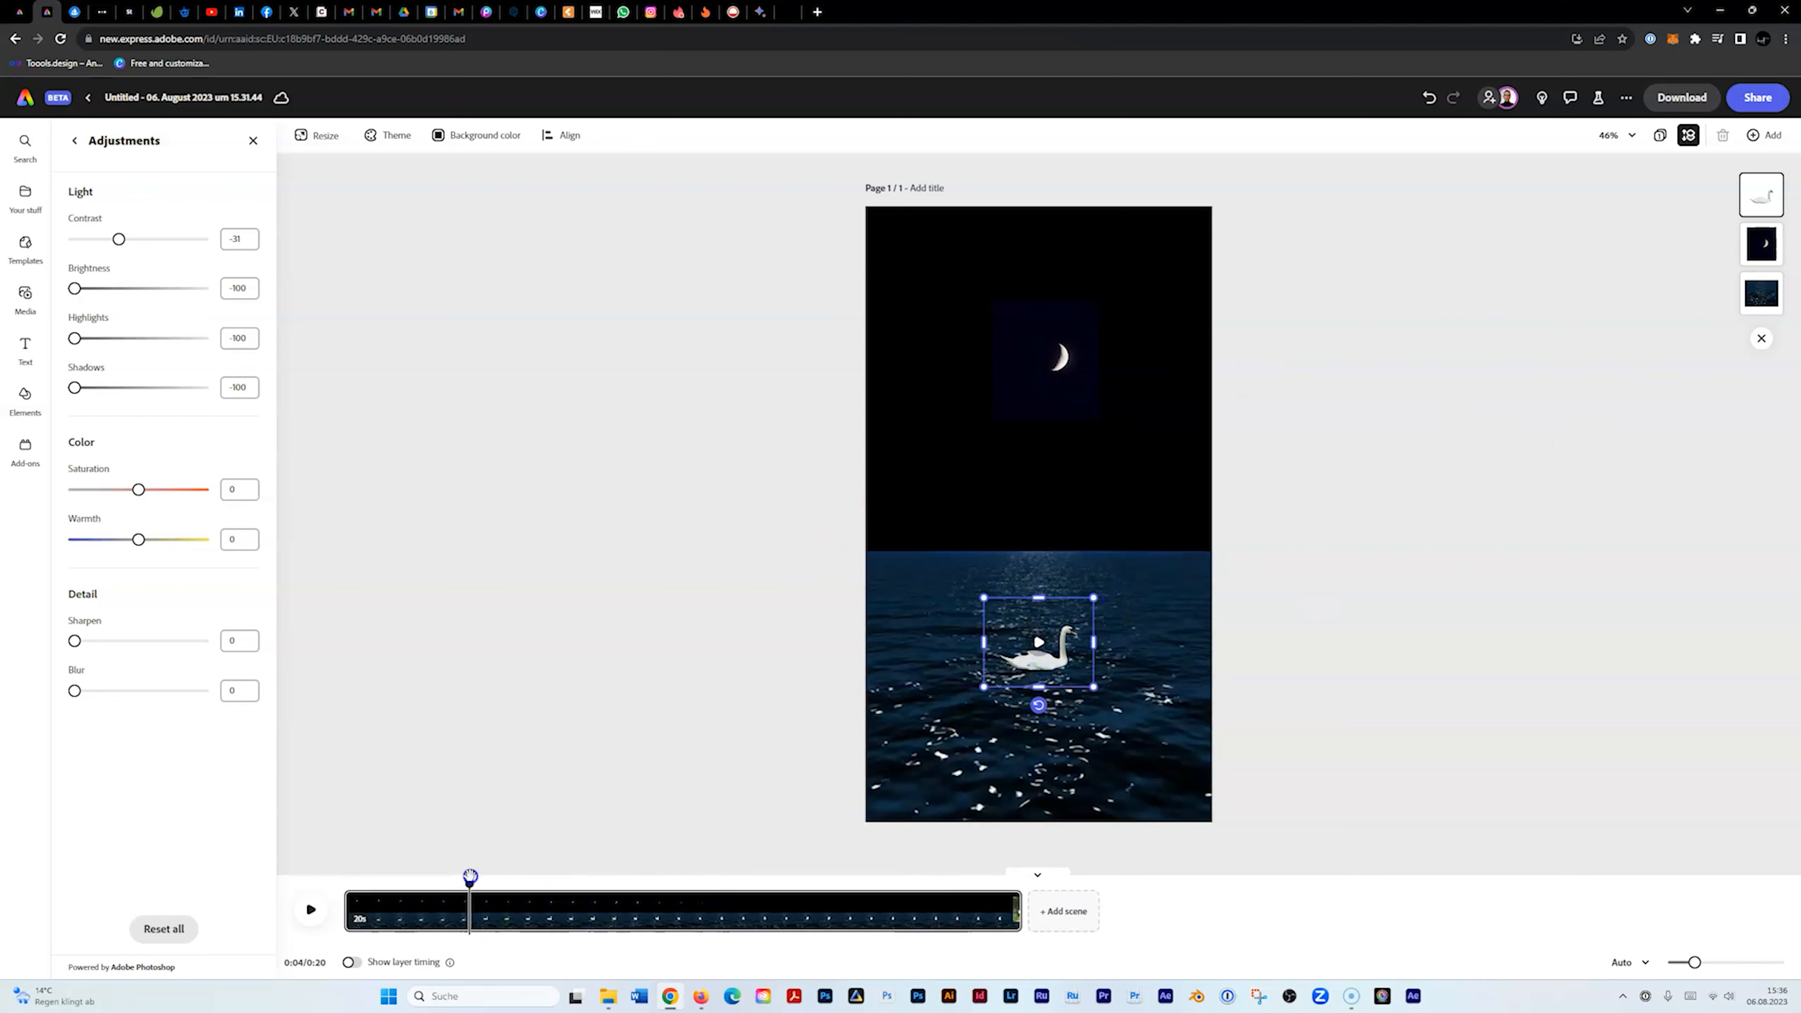
{"action": "left_click_drag", "start_coordinate": [470, 884], "coordinate": [277, 885]}
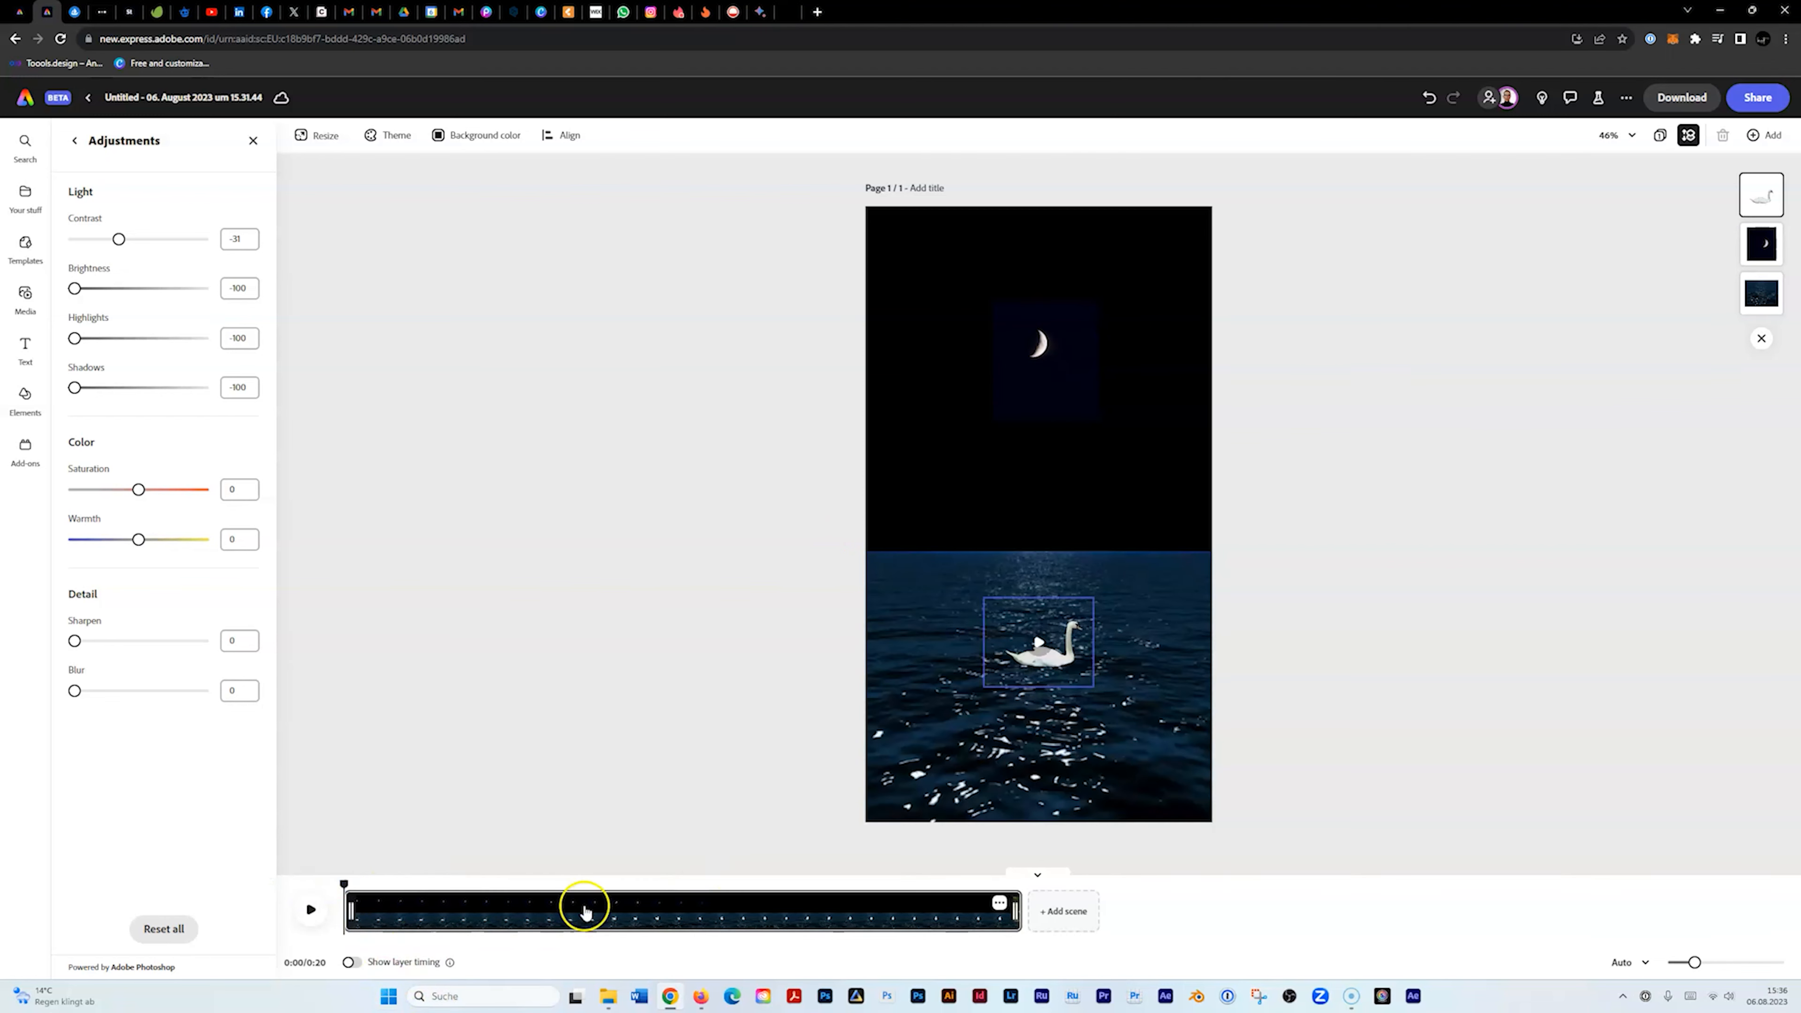
Play the composition from the start to check how the swan and moon layers run together.
{"action": "left_click", "coordinate": [310, 910]}
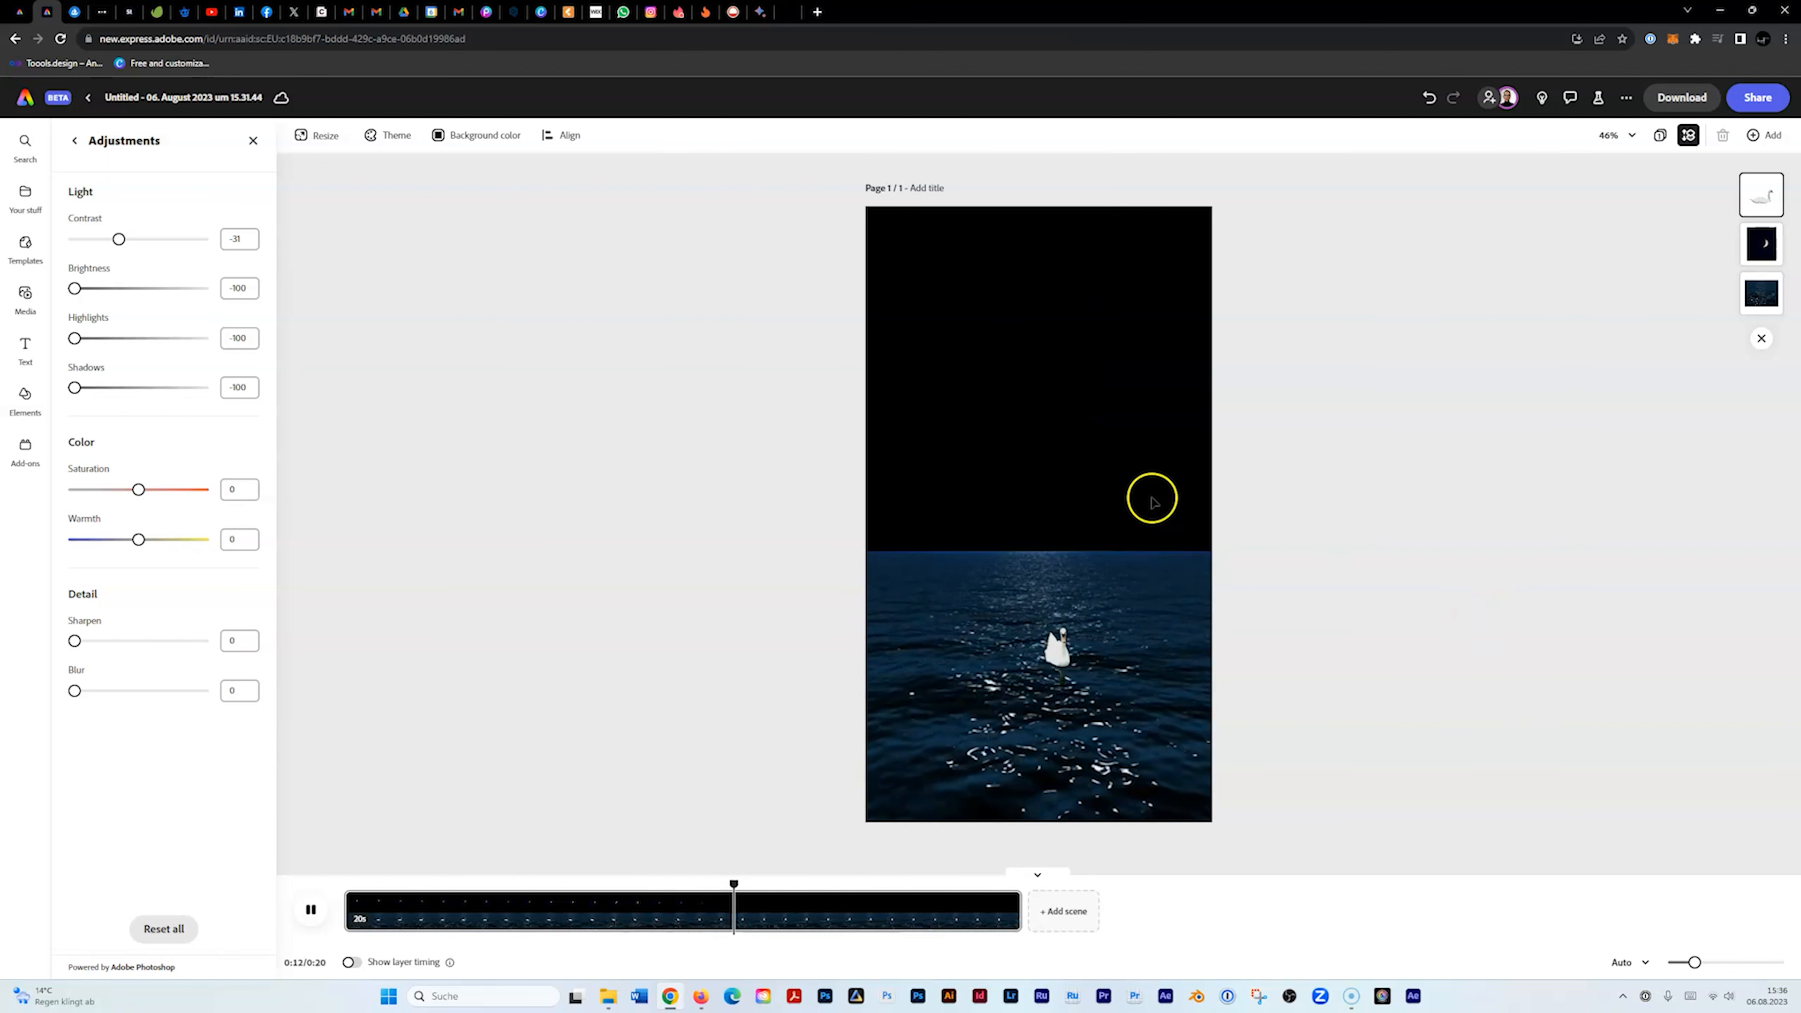
{"action": "left_click", "coordinate": [1024, 399]}
{"action": "left_click", "coordinate": [1096, 375]}
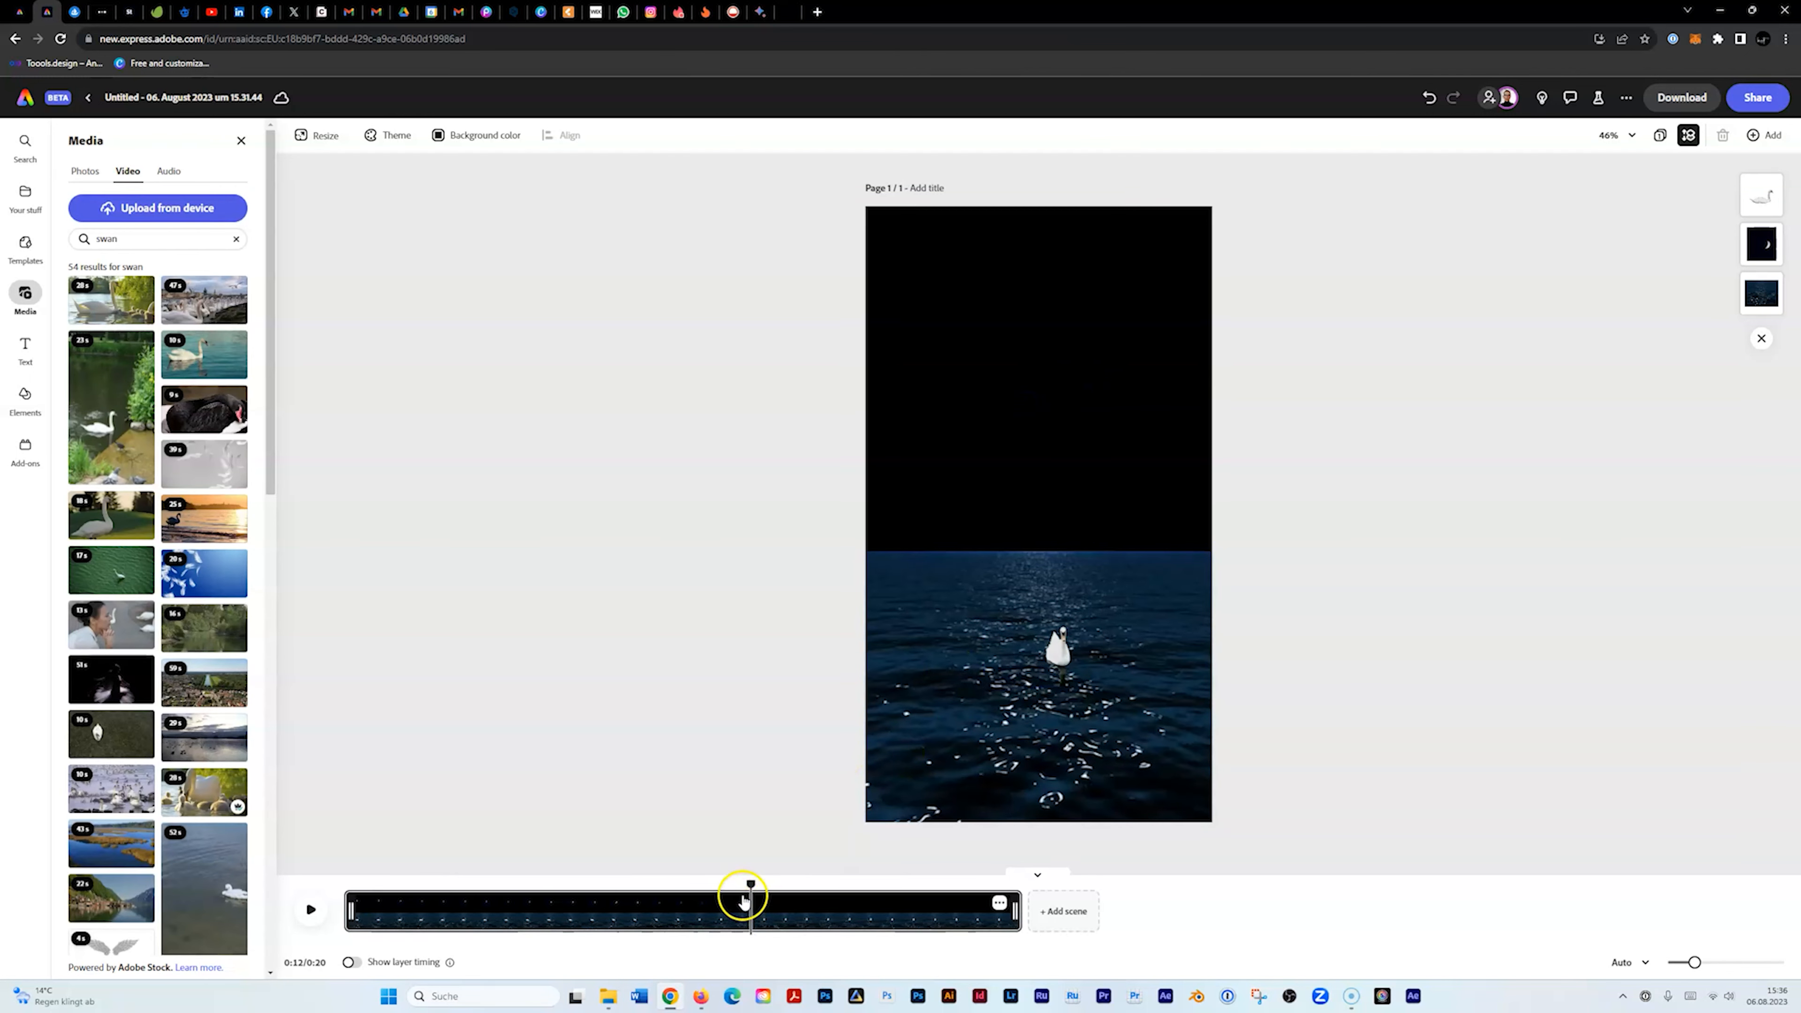
With the playhead at about 4 seconds, widen the moon clip's frame and shift the clip slightly toward the canvas centre.
{"action": "left_click_drag", "start_coordinate": [748, 887], "coordinate": [477, 886]}
{"action": "left_click", "coordinate": [1069, 370]}
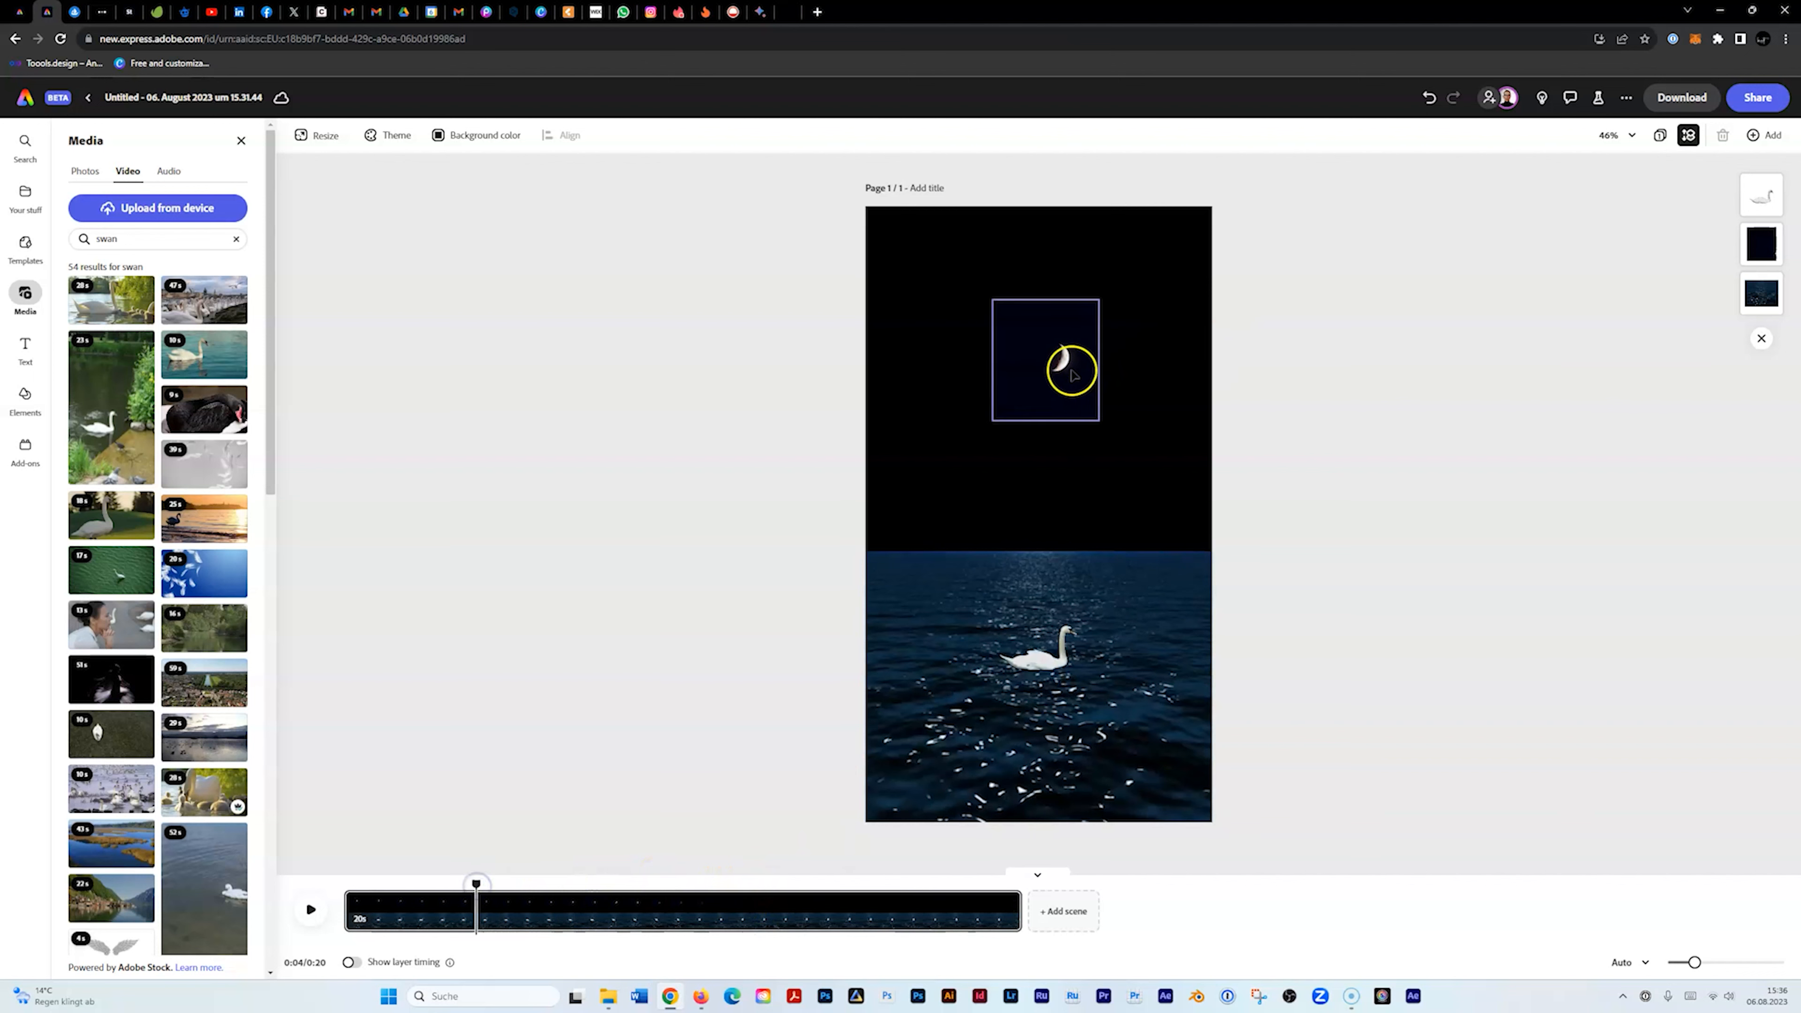
{"action": "left_click", "coordinate": [1105, 360]}
{"action": "left_click", "coordinate": [1080, 367]}
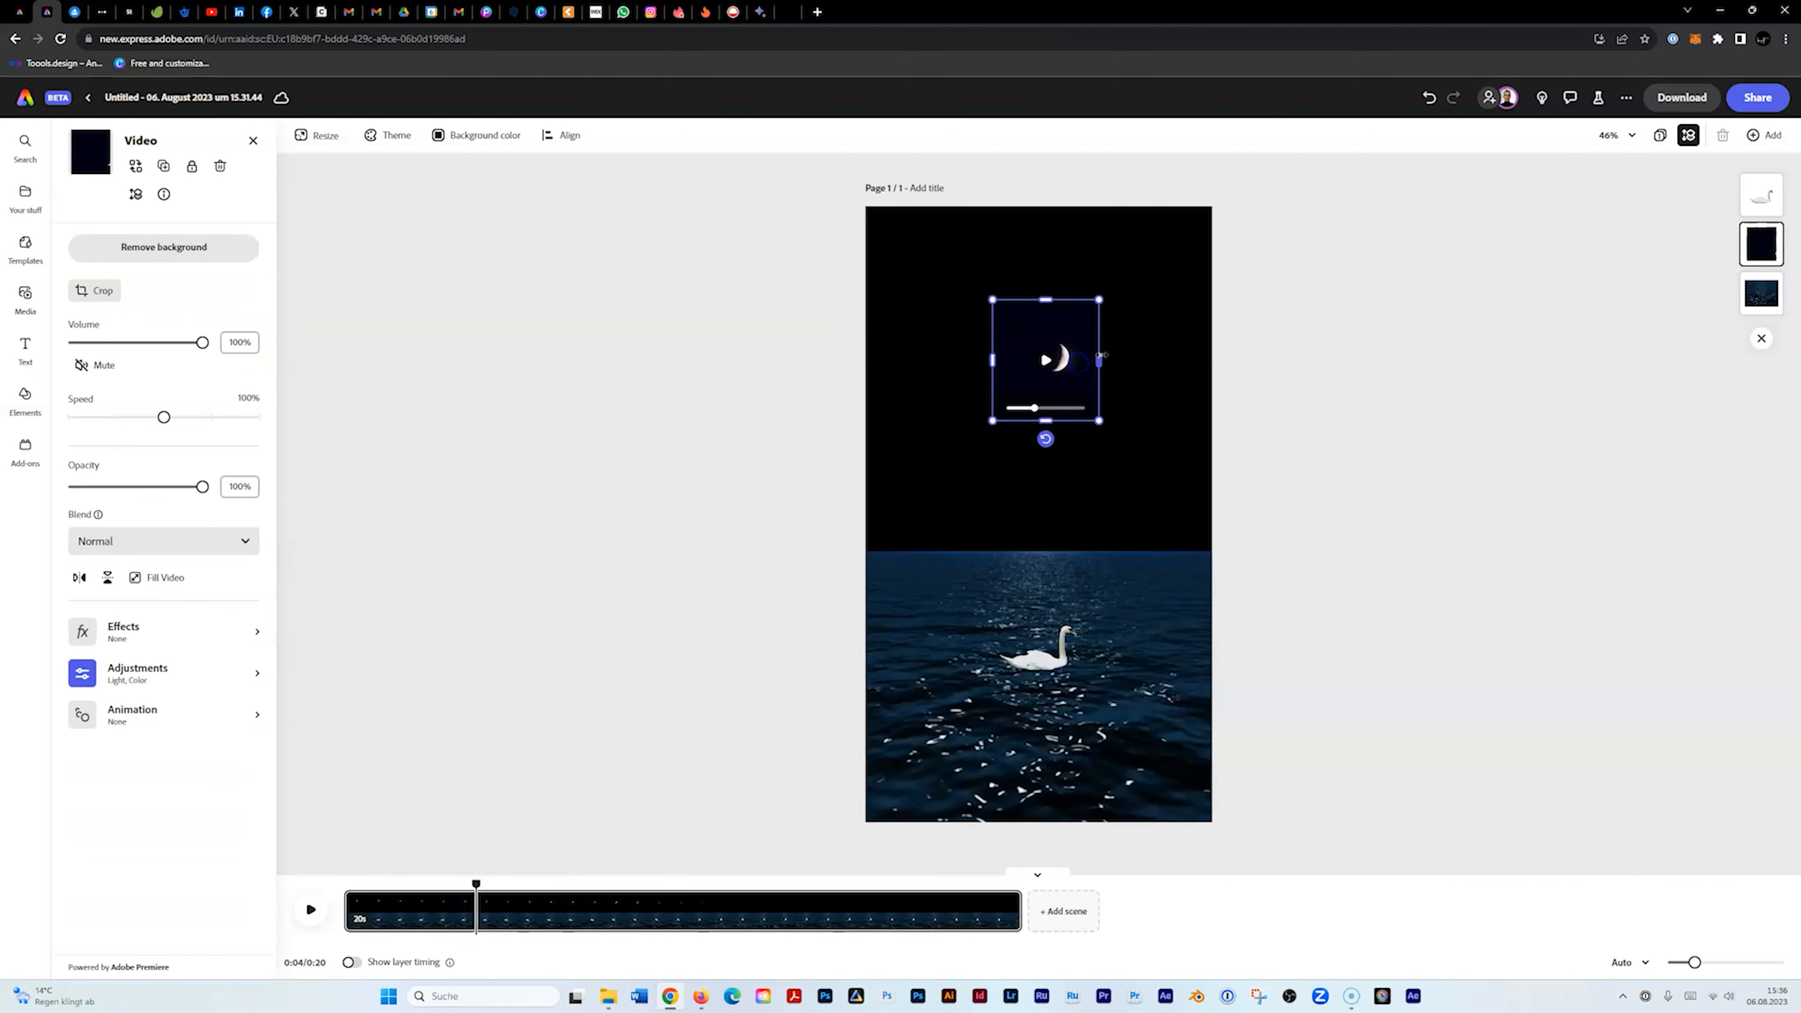
{"action": "left_click_drag", "start_coordinate": [1102, 360], "coordinate": [1181, 352]}
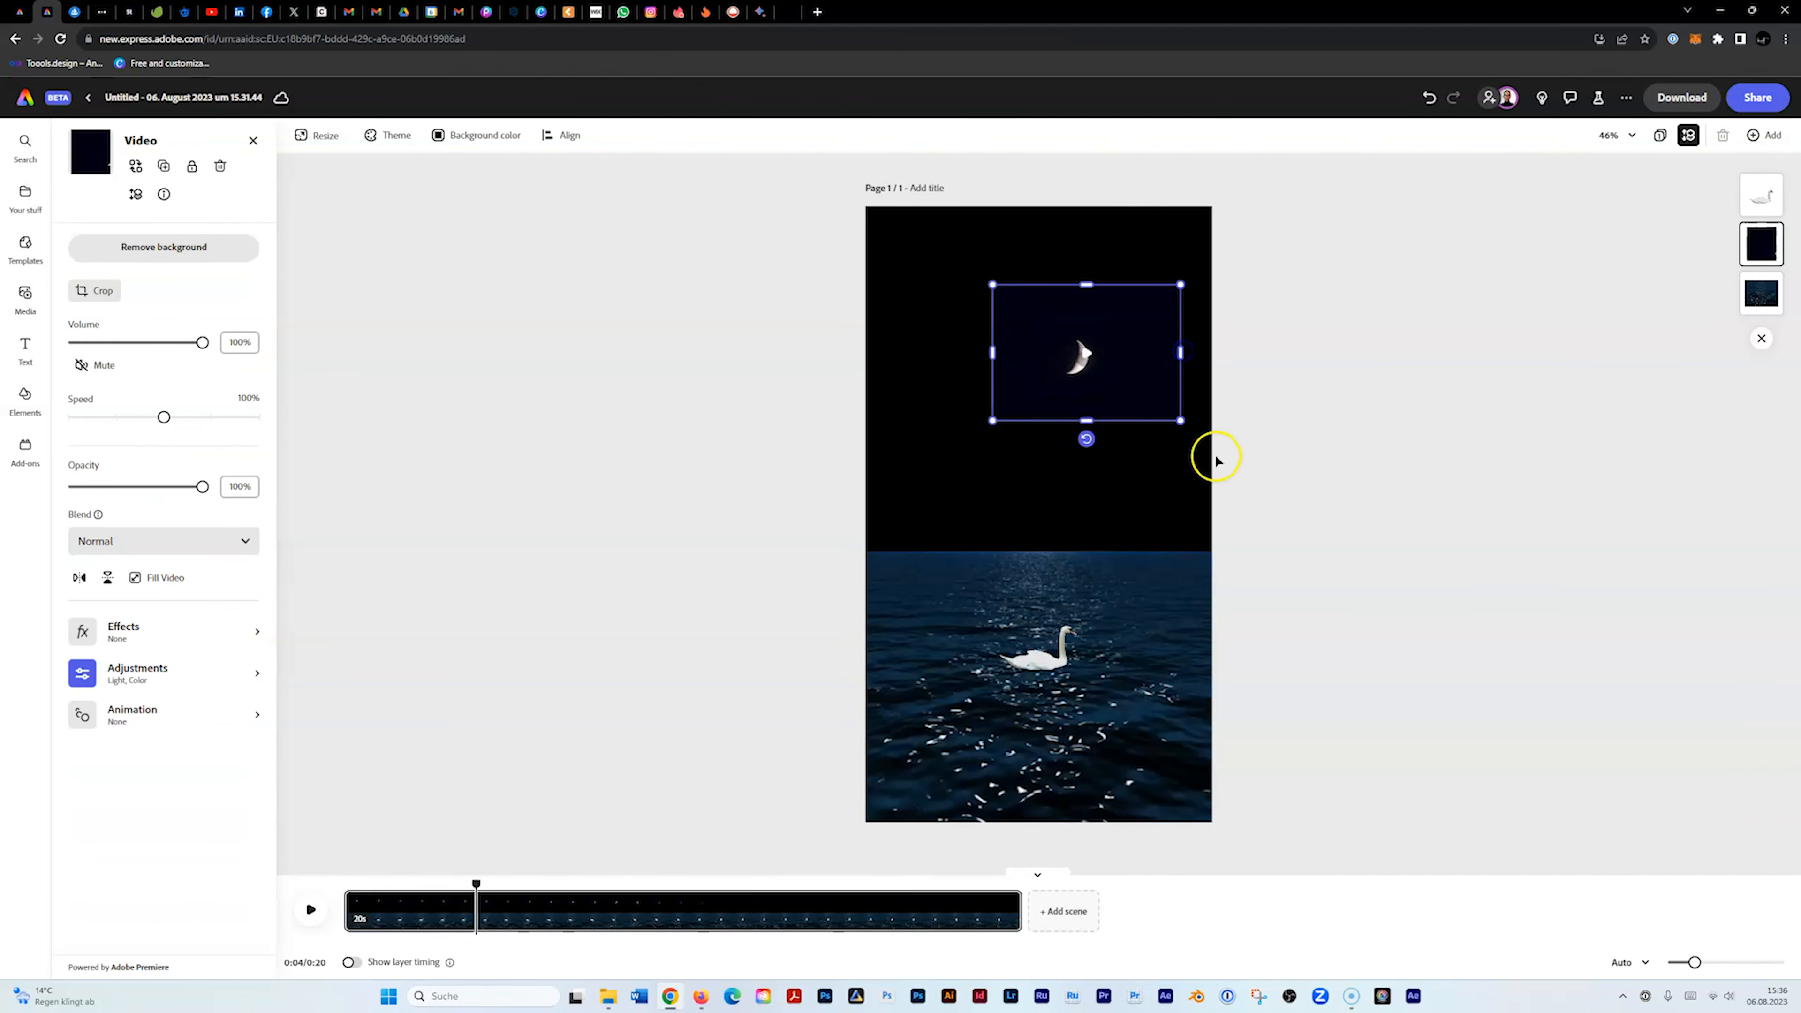
{"action": "left_click", "coordinate": [1063, 367]}
{"action": "left_click_drag", "start_coordinate": [1075, 370], "coordinate": [1046, 372]}
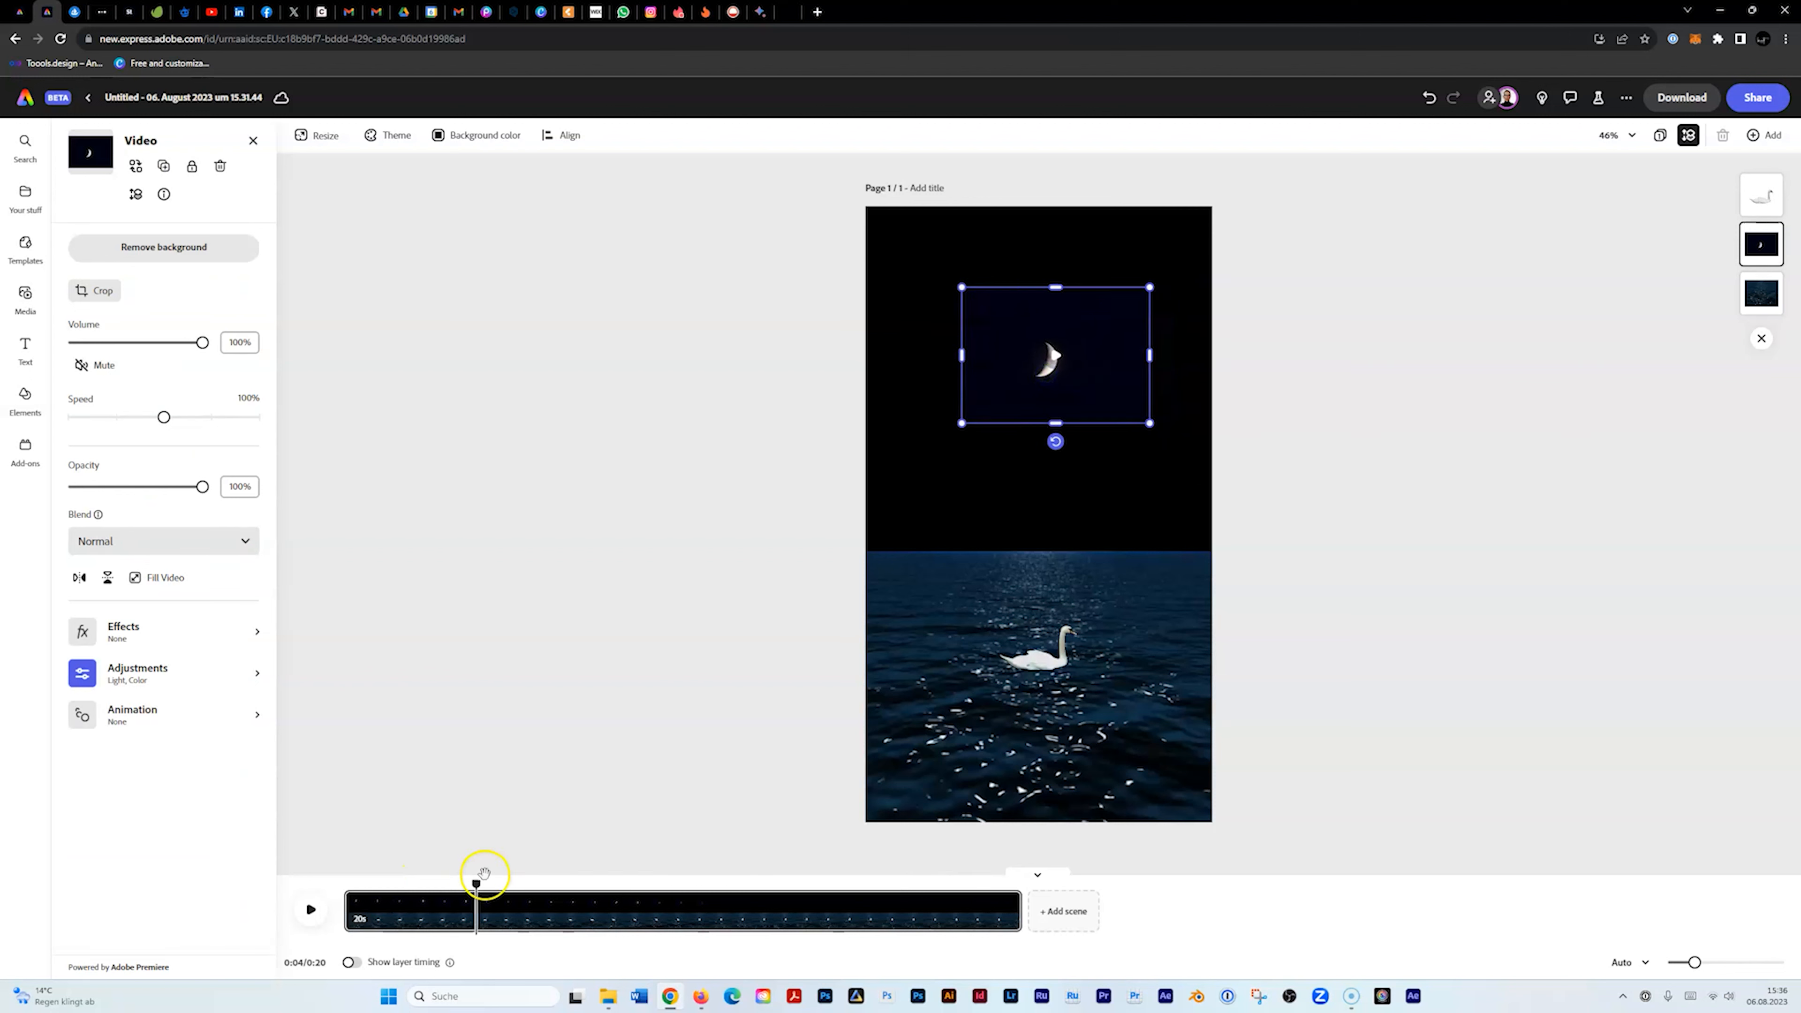
Play the scene from the start to check the moon's path, stopping at about 6 seconds.
{"action": "left_click_drag", "start_coordinate": [477, 882], "coordinate": [302, 884]}
{"action": "left_click", "coordinate": [310, 909]}
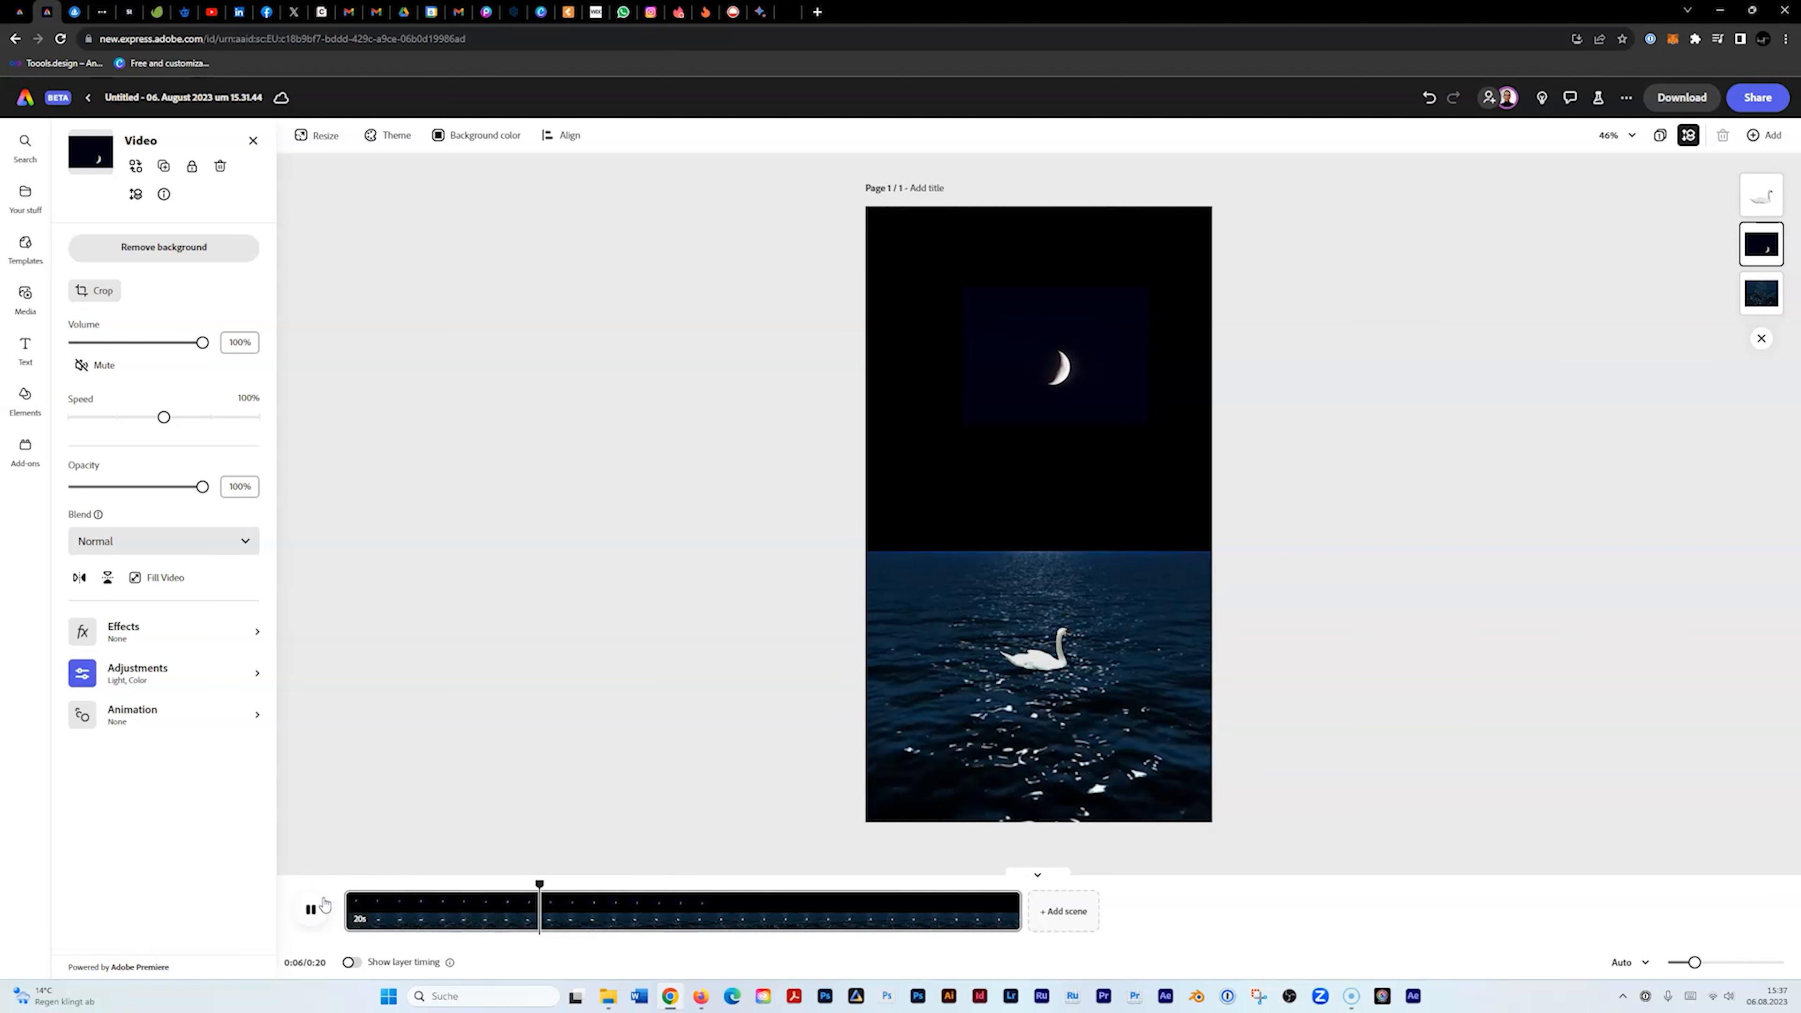
{"action": "left_click", "coordinate": [516, 898]}
{"action": "left_click_drag", "start_coordinate": [599, 886], "coordinate": [551, 895]}
Show the layer timing and trim the end of the scene to the moon clip's length, 10.9 s.
{"action": "left_click", "coordinate": [350, 963]}
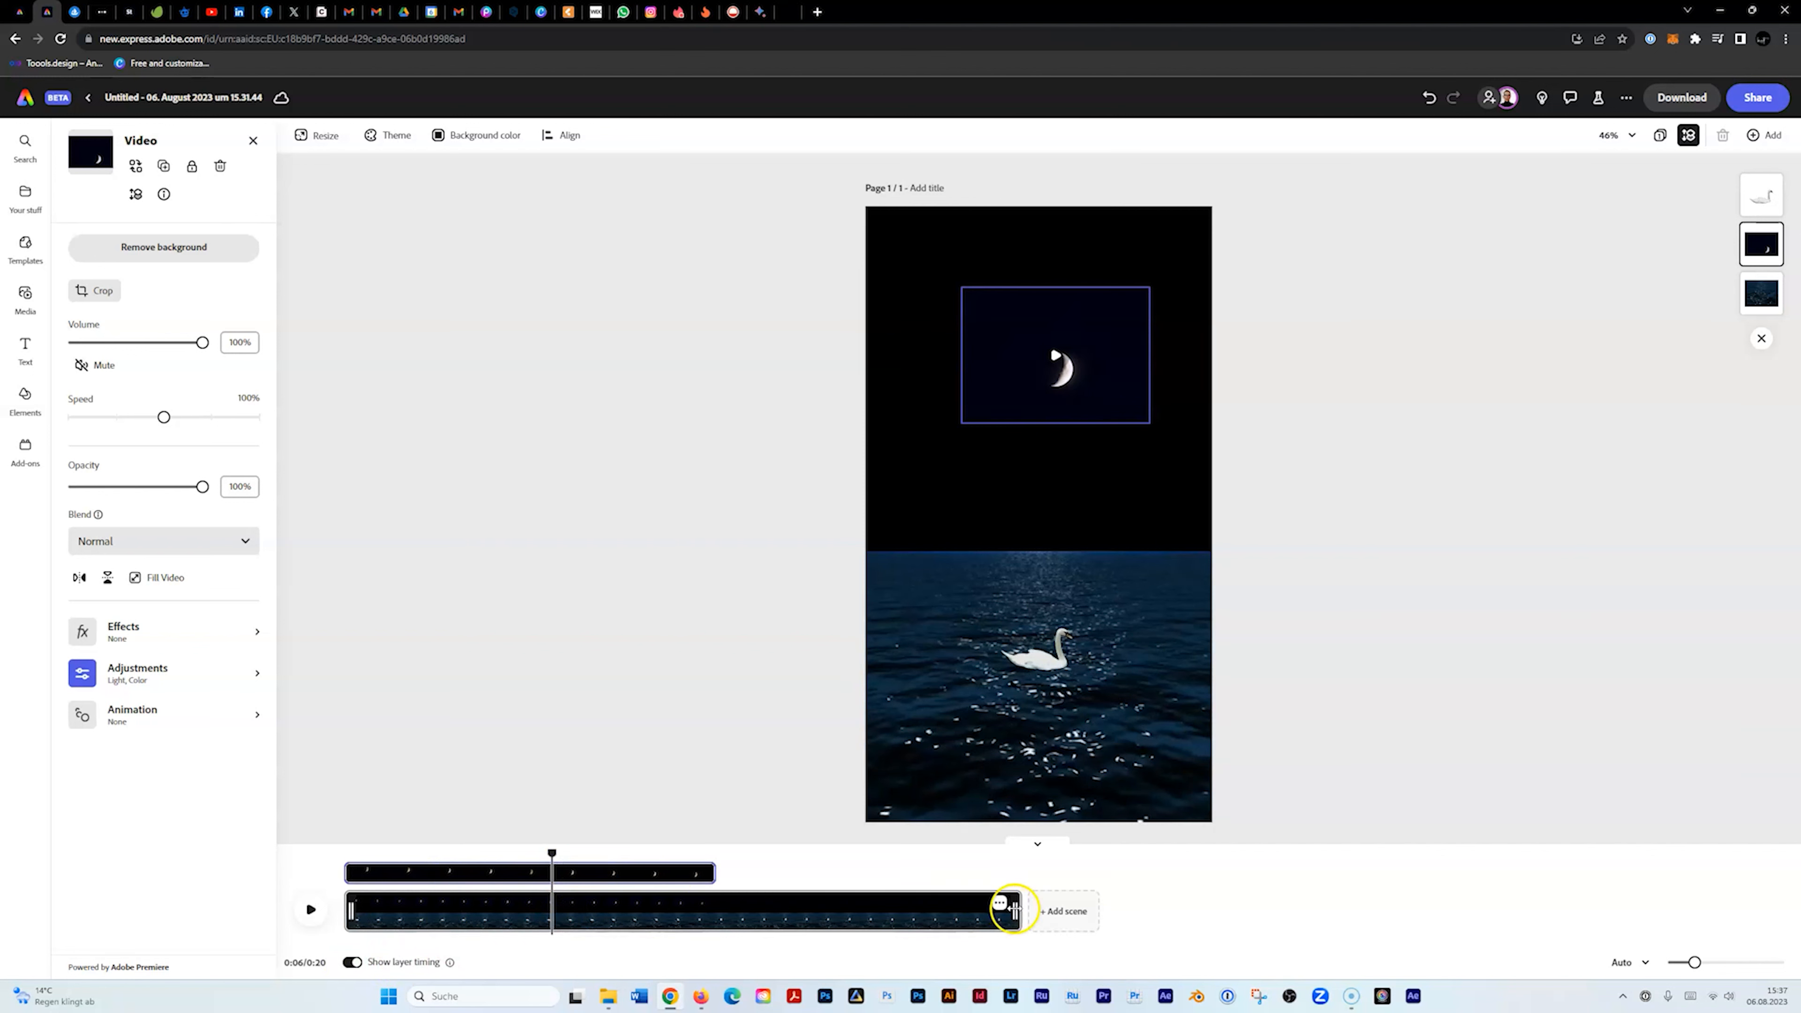
{"action": "left_click_drag", "start_coordinate": [1015, 912], "coordinate": [709, 919]}
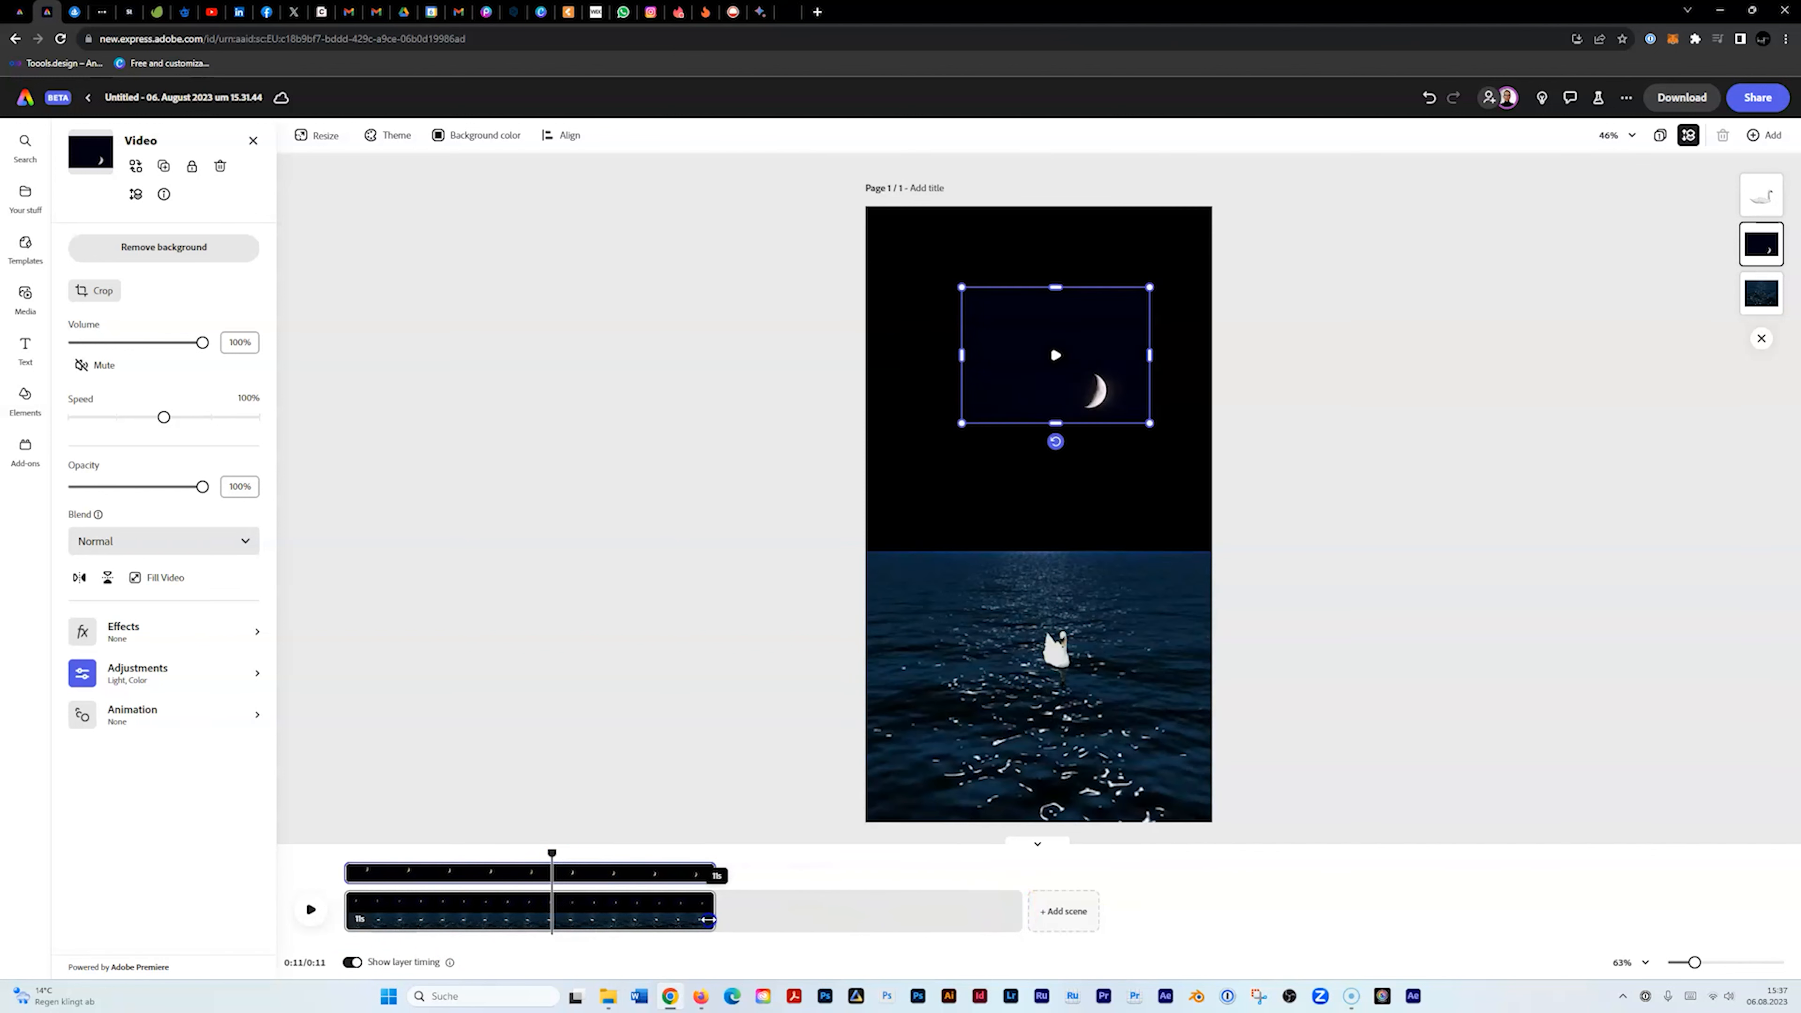
{"action": "left_click_drag", "start_coordinate": [707, 919], "coordinate": [707, 920]}
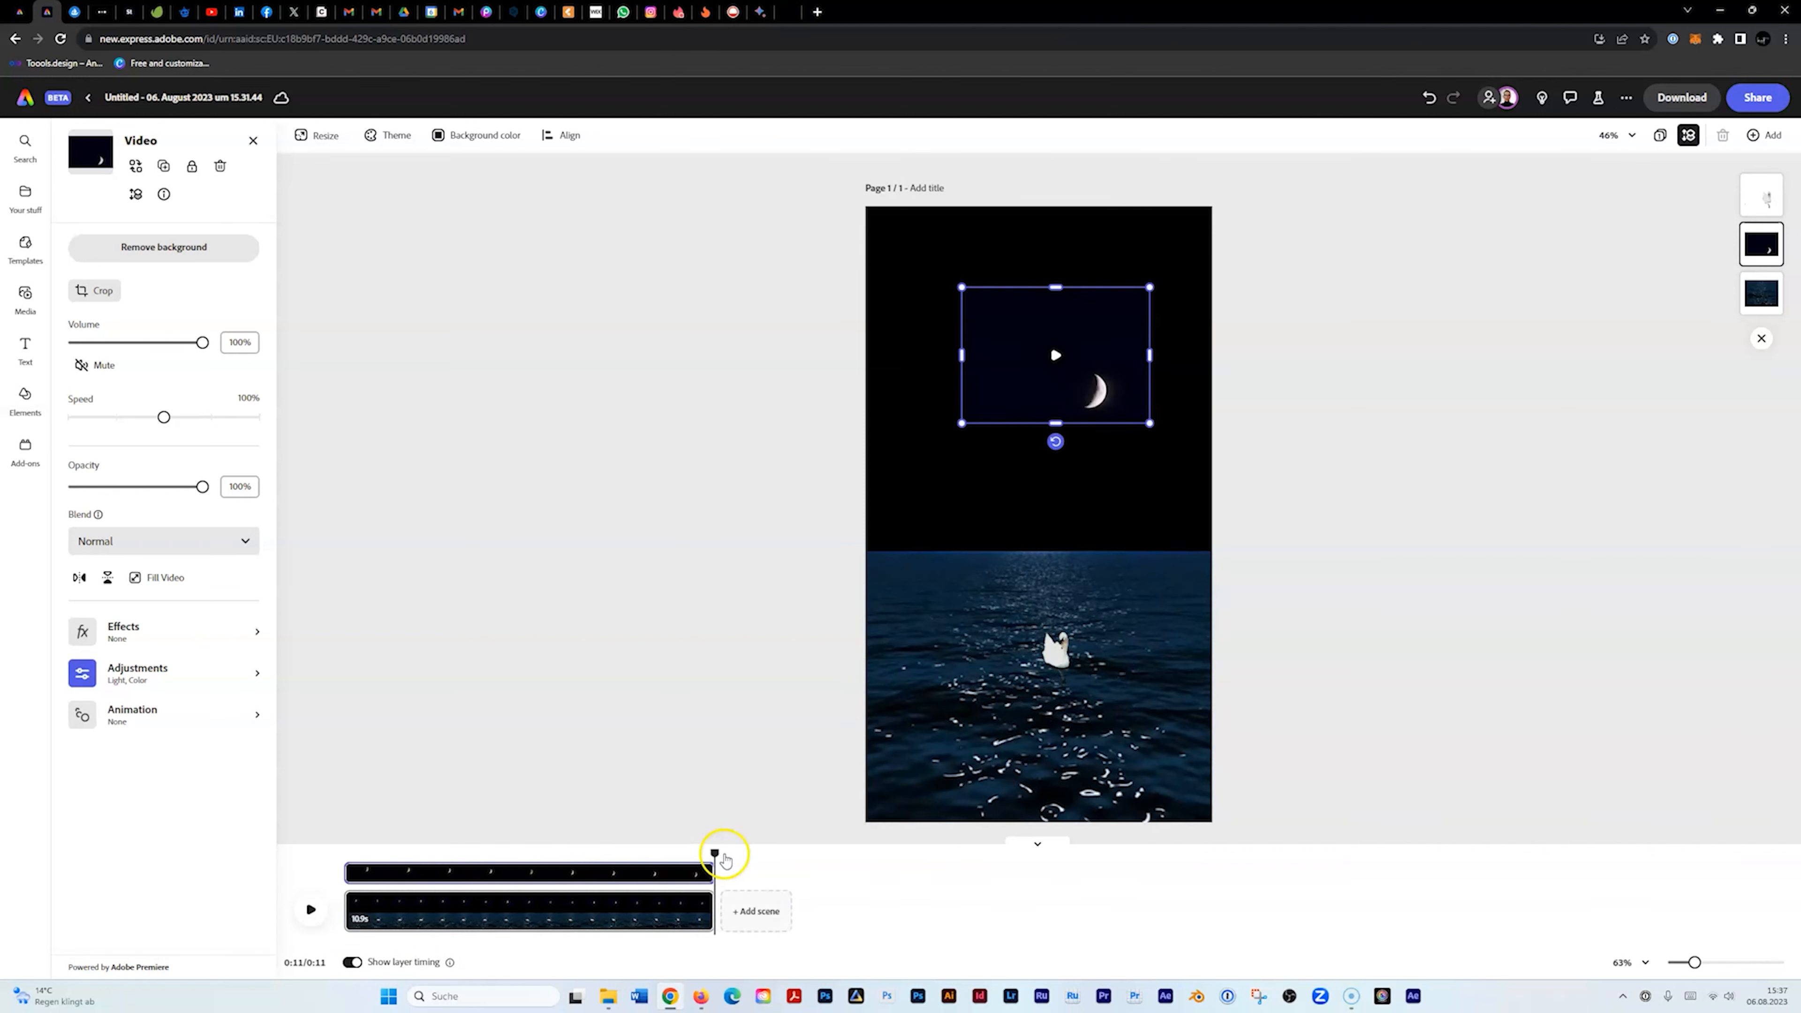
Check the swan clip's timing, preview the trimmed scene and return the playhead to the start.
{"action": "left_click_drag", "start_coordinate": [717, 851], "coordinate": [555, 854]}
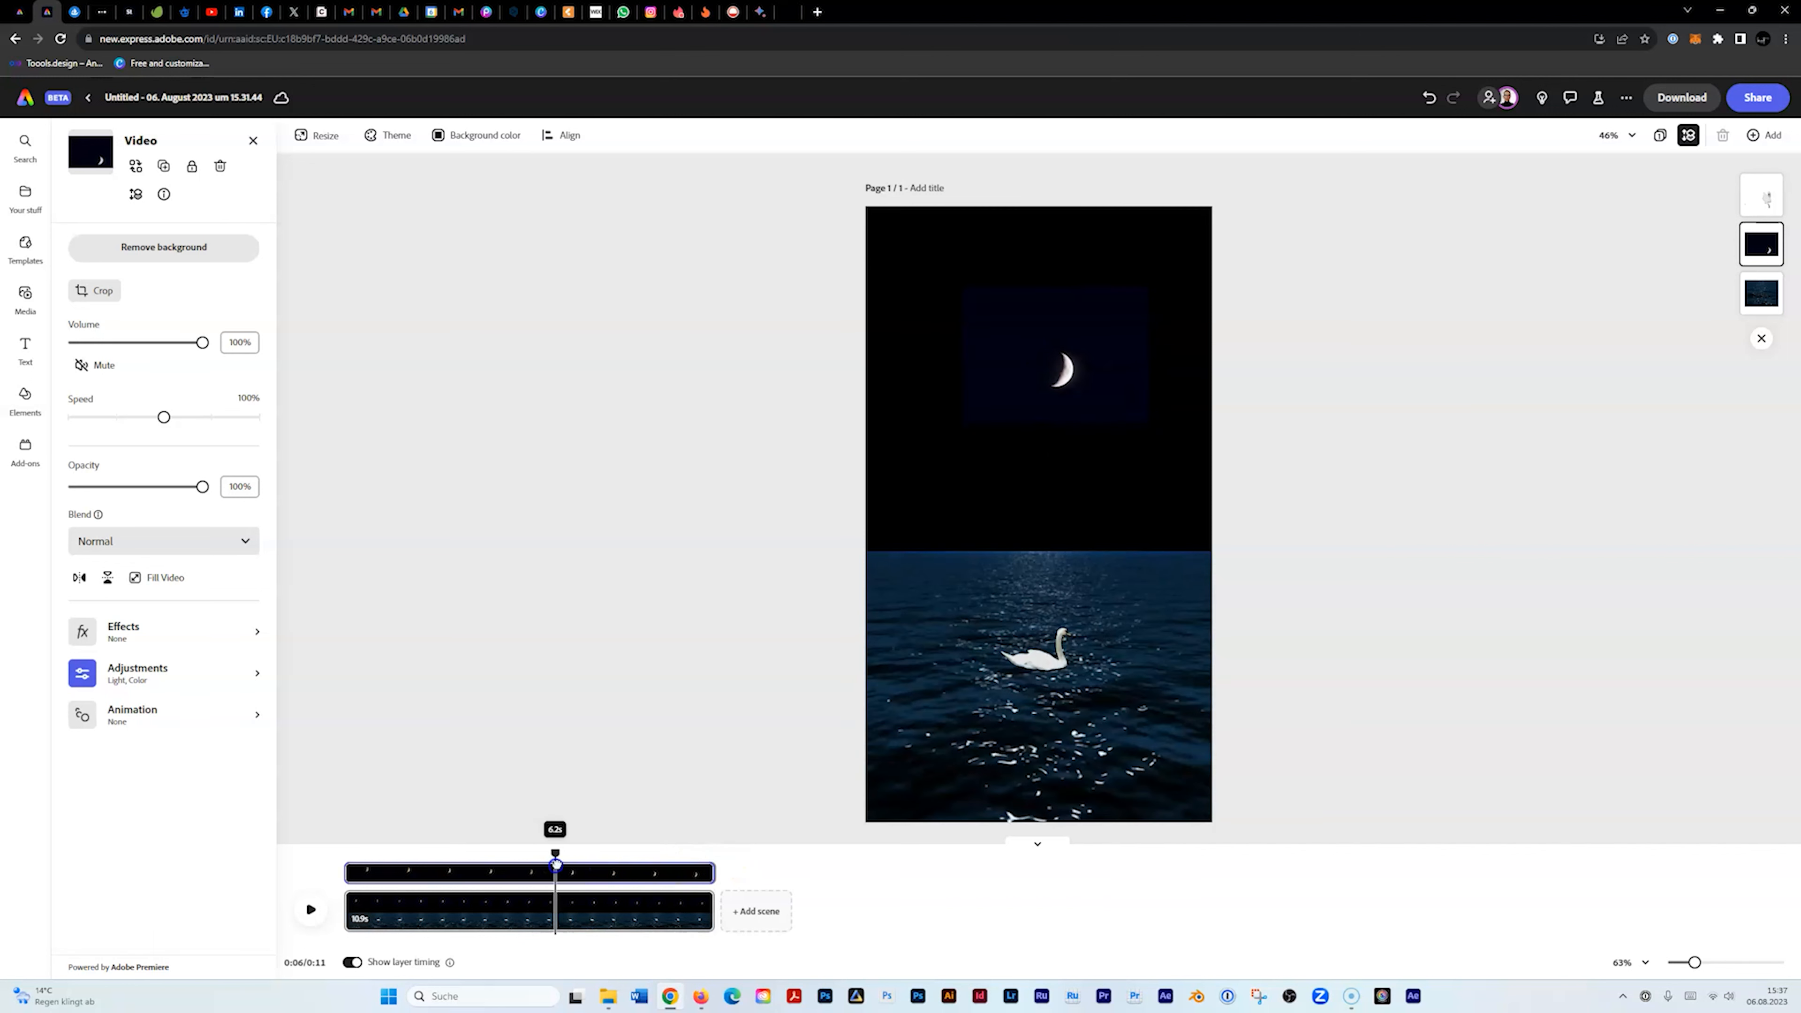
{"action": "left_click", "coordinate": [1118, 631]}
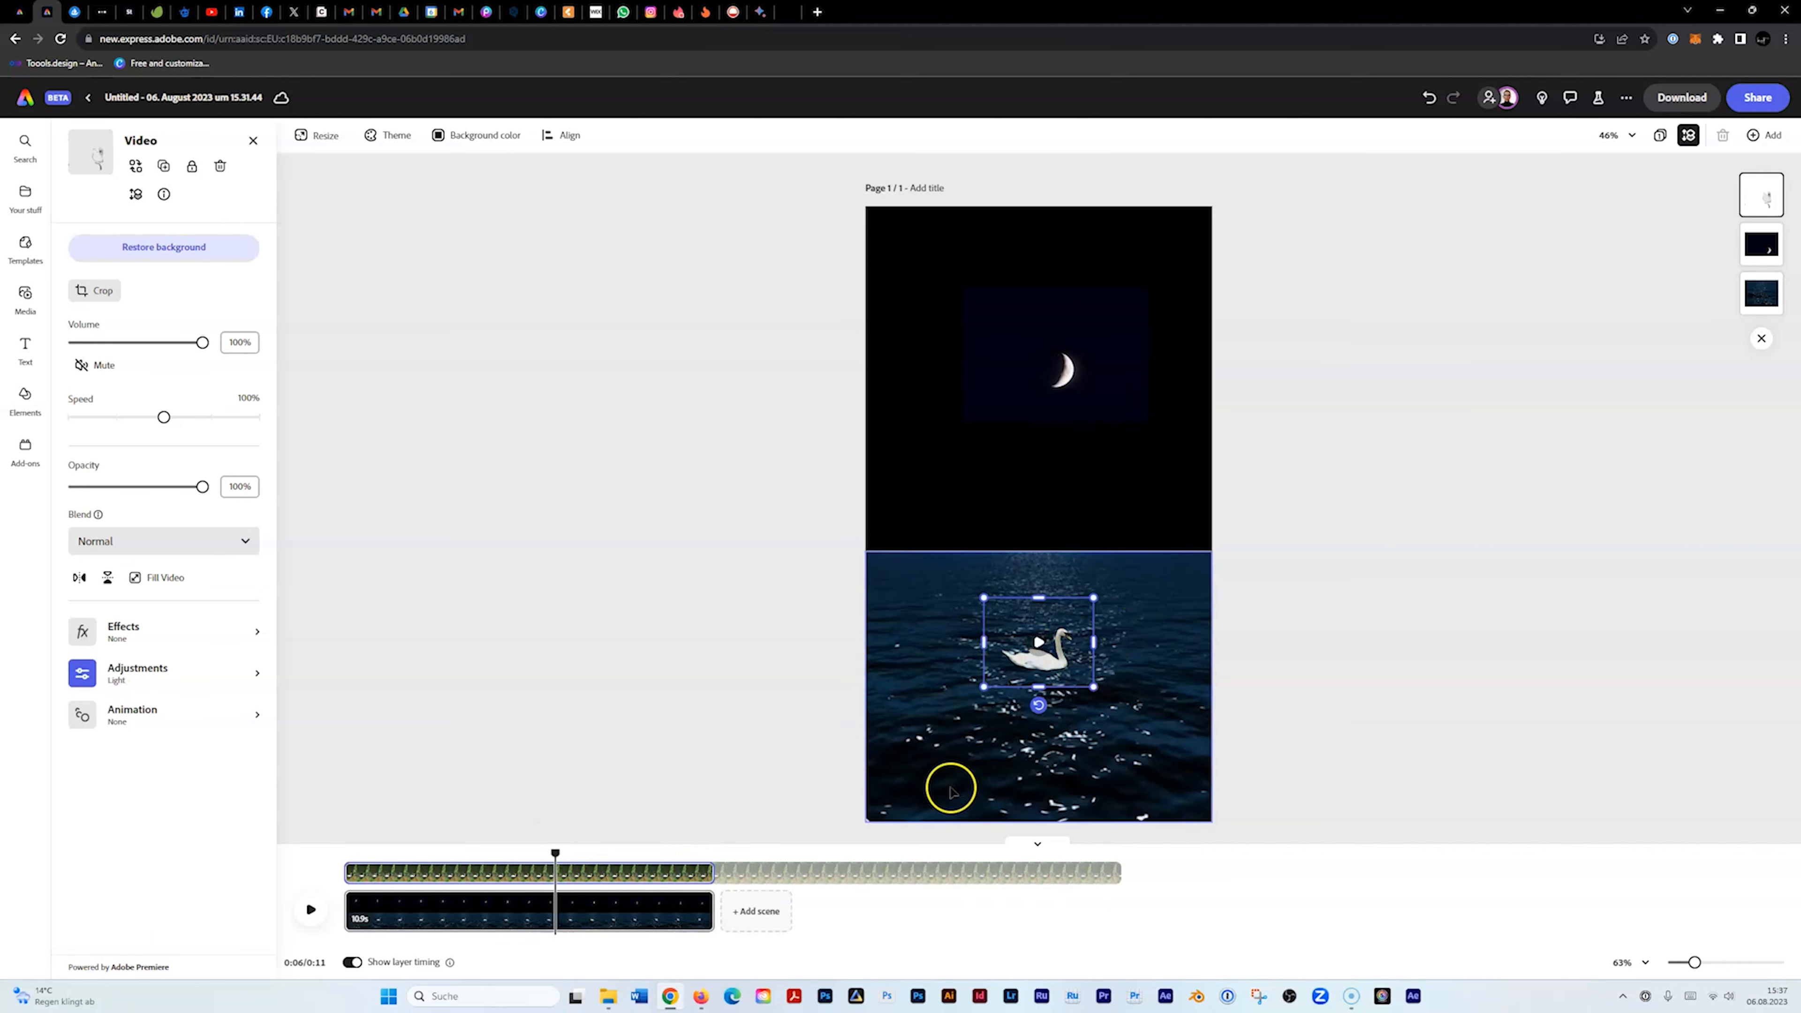
{"action": "left_click_drag", "start_coordinate": [557, 873], "coordinate": [379, 874]}
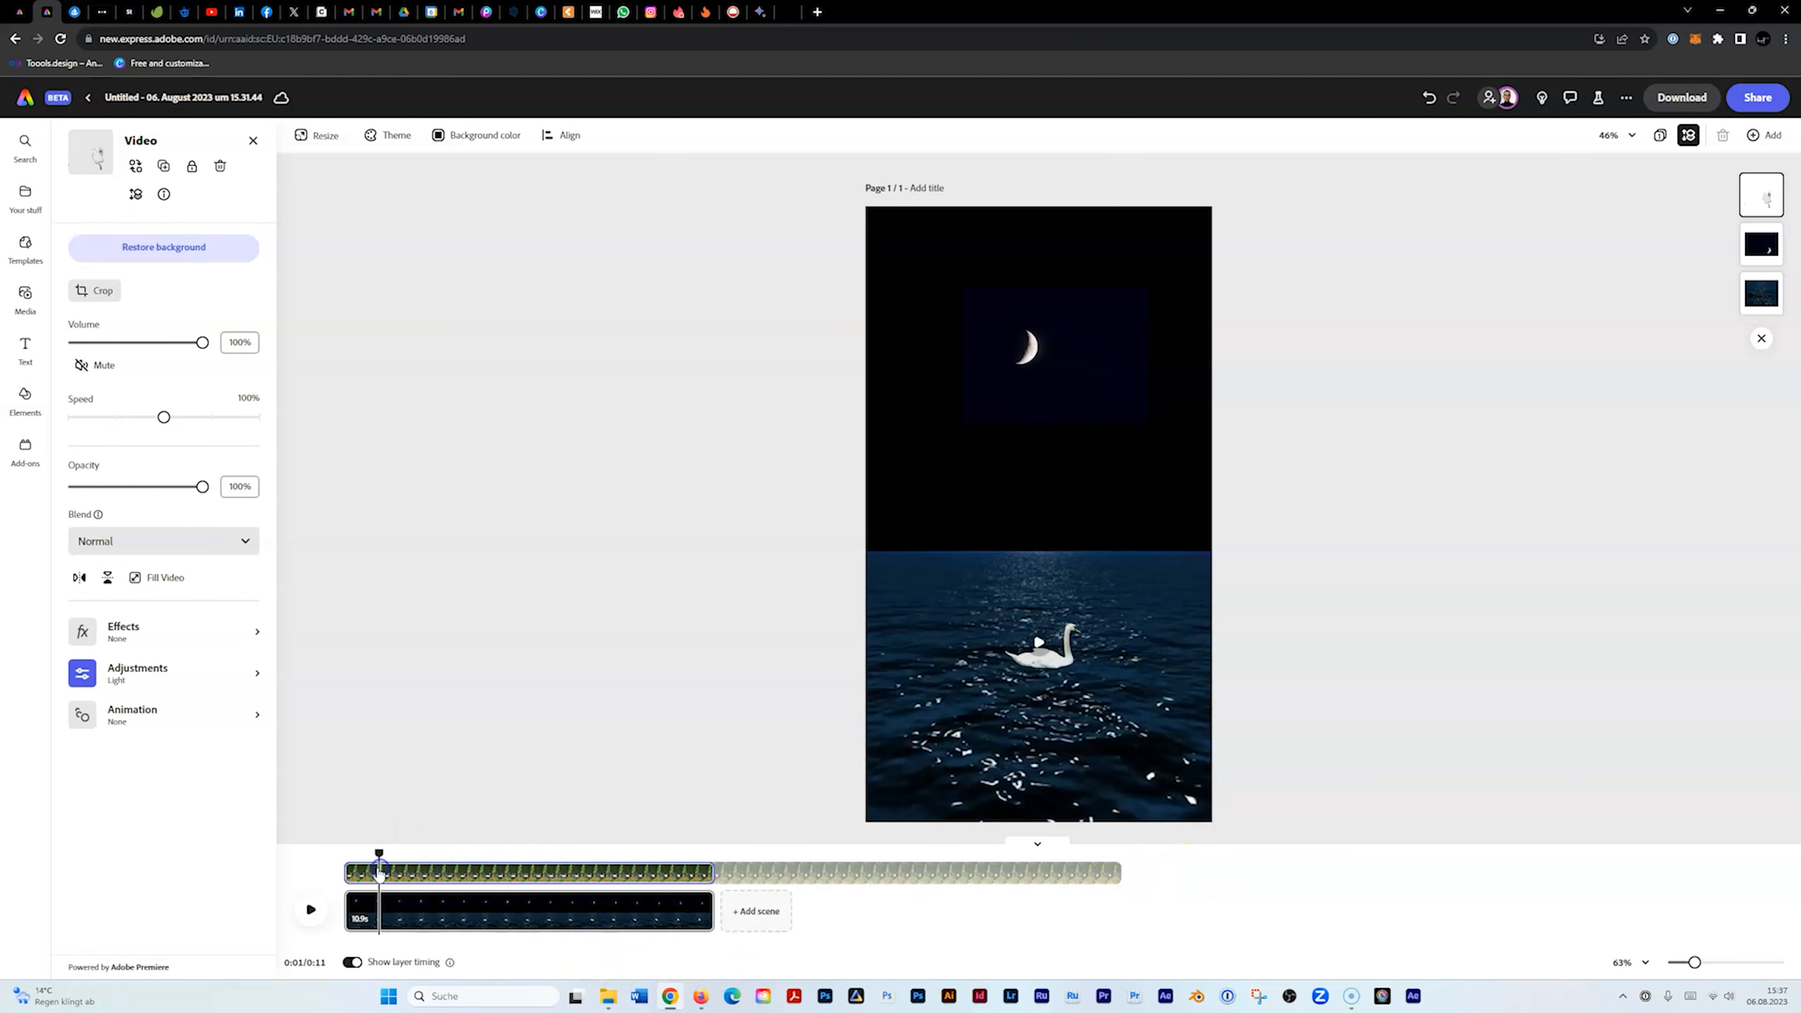
{"action": "left_click", "coordinate": [311, 909]}
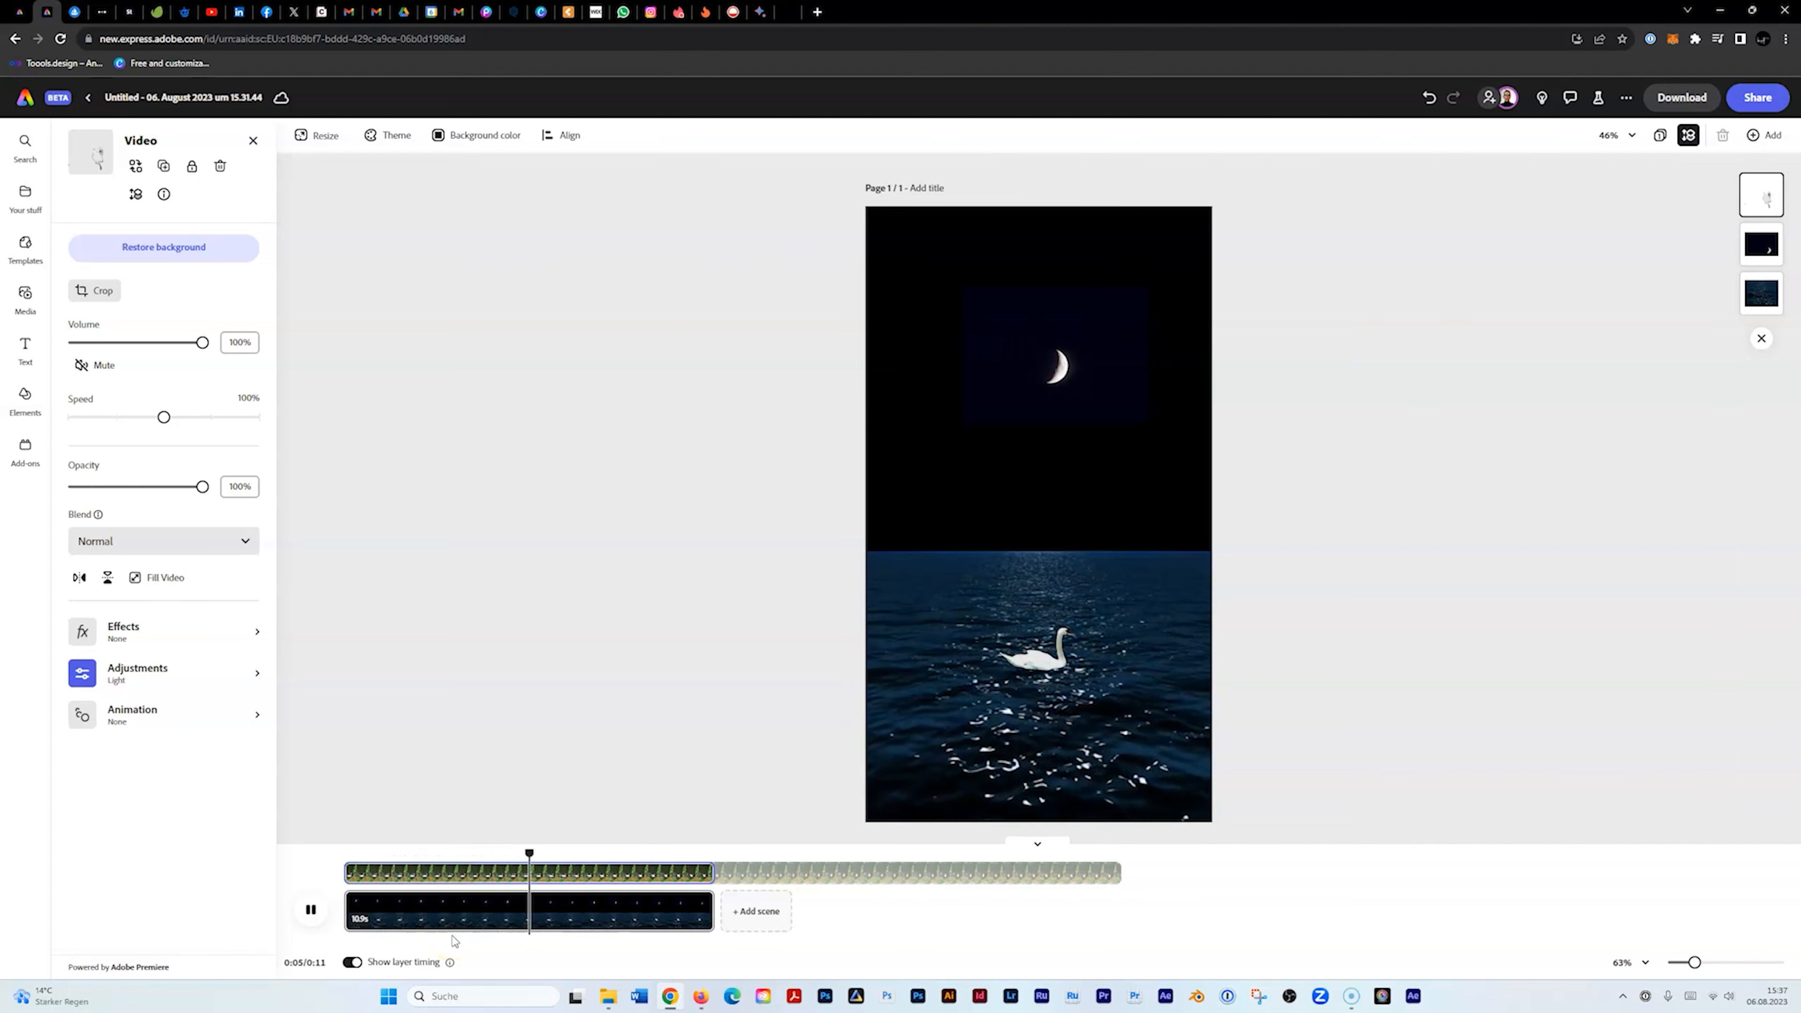
{"action": "left_click", "coordinate": [507, 922]}
{"action": "left_click", "coordinate": [308, 900]}
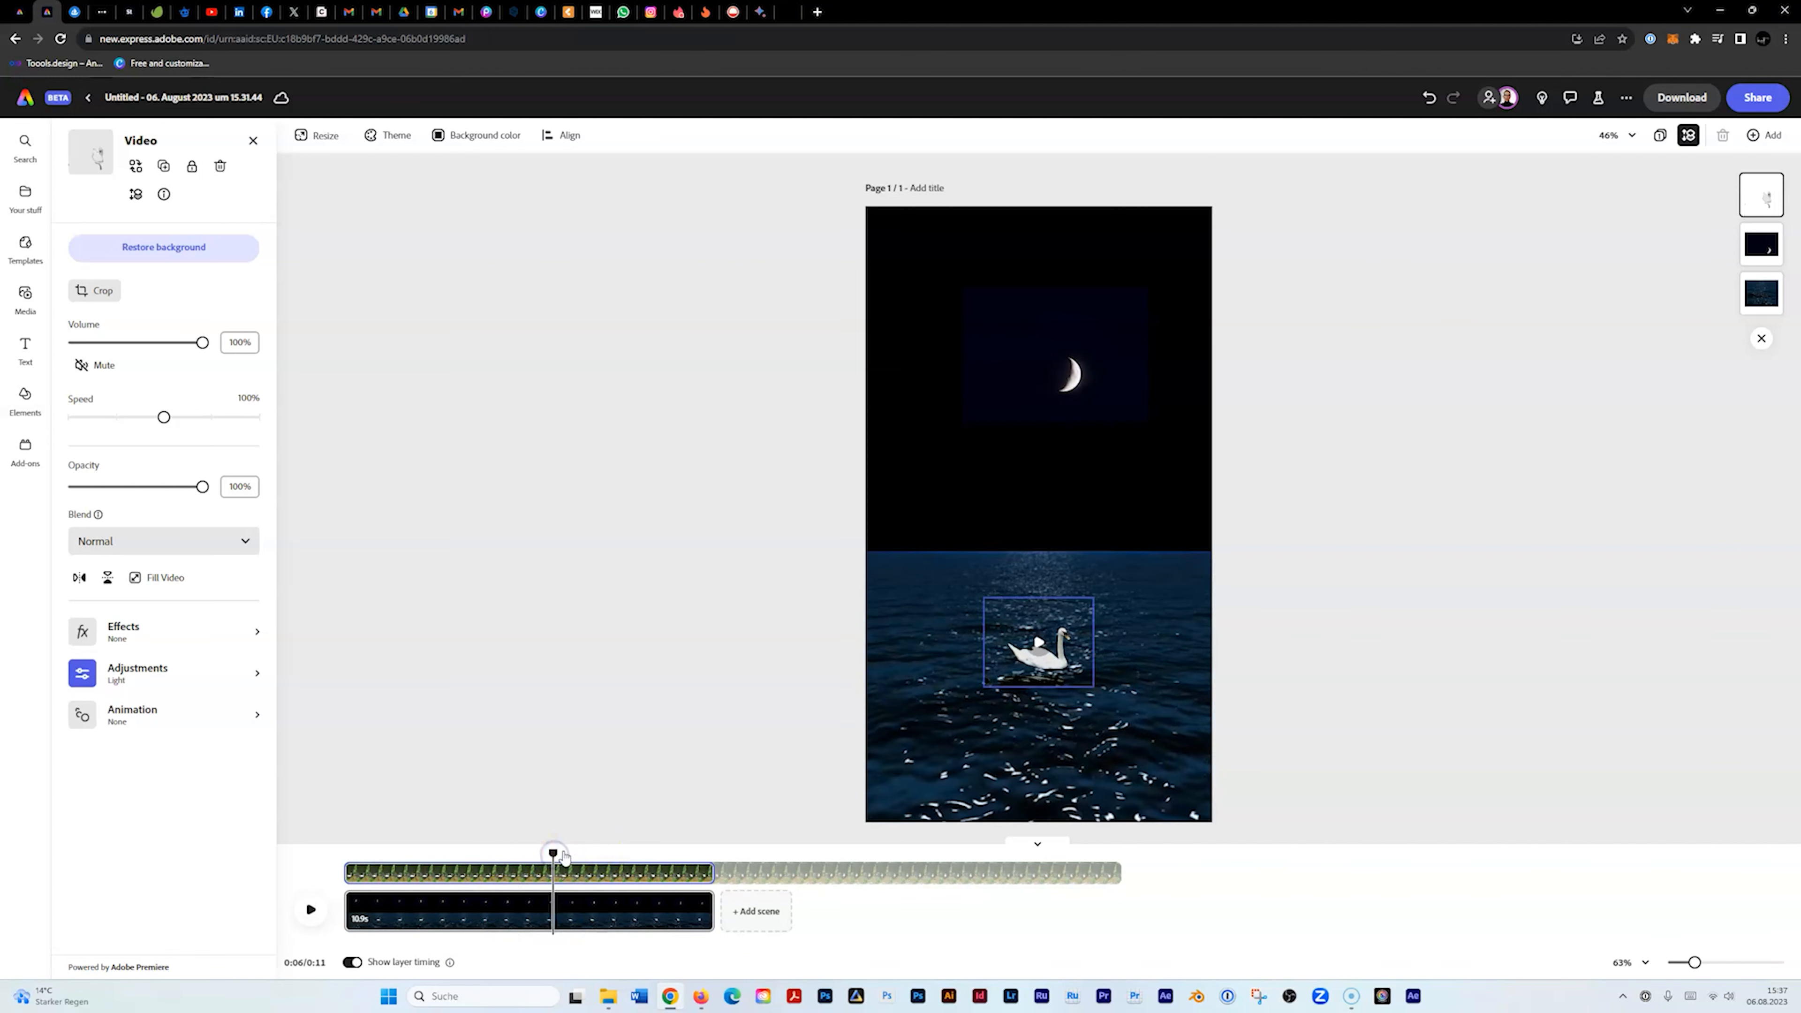
{"action": "left_click", "coordinate": [328, 894]}
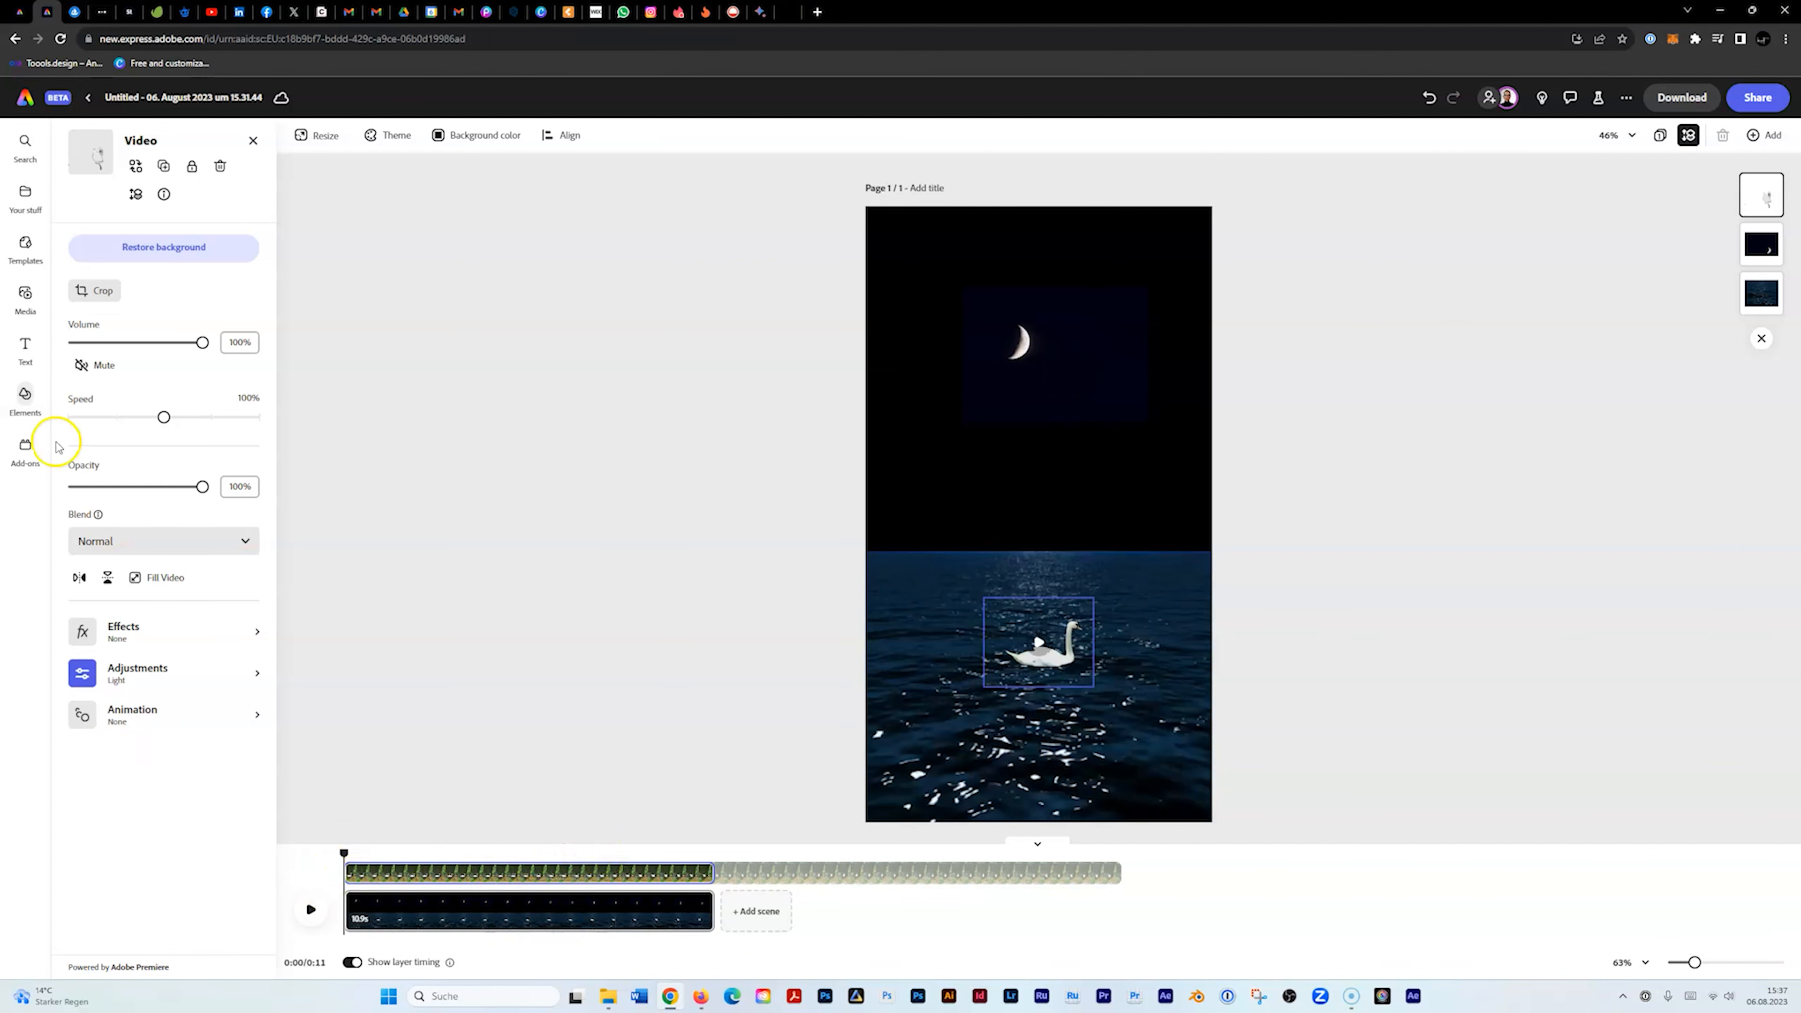
Replace the previous search term in the audio library and search for "ocean".
{"action": "left_click", "coordinate": [271, 139]}
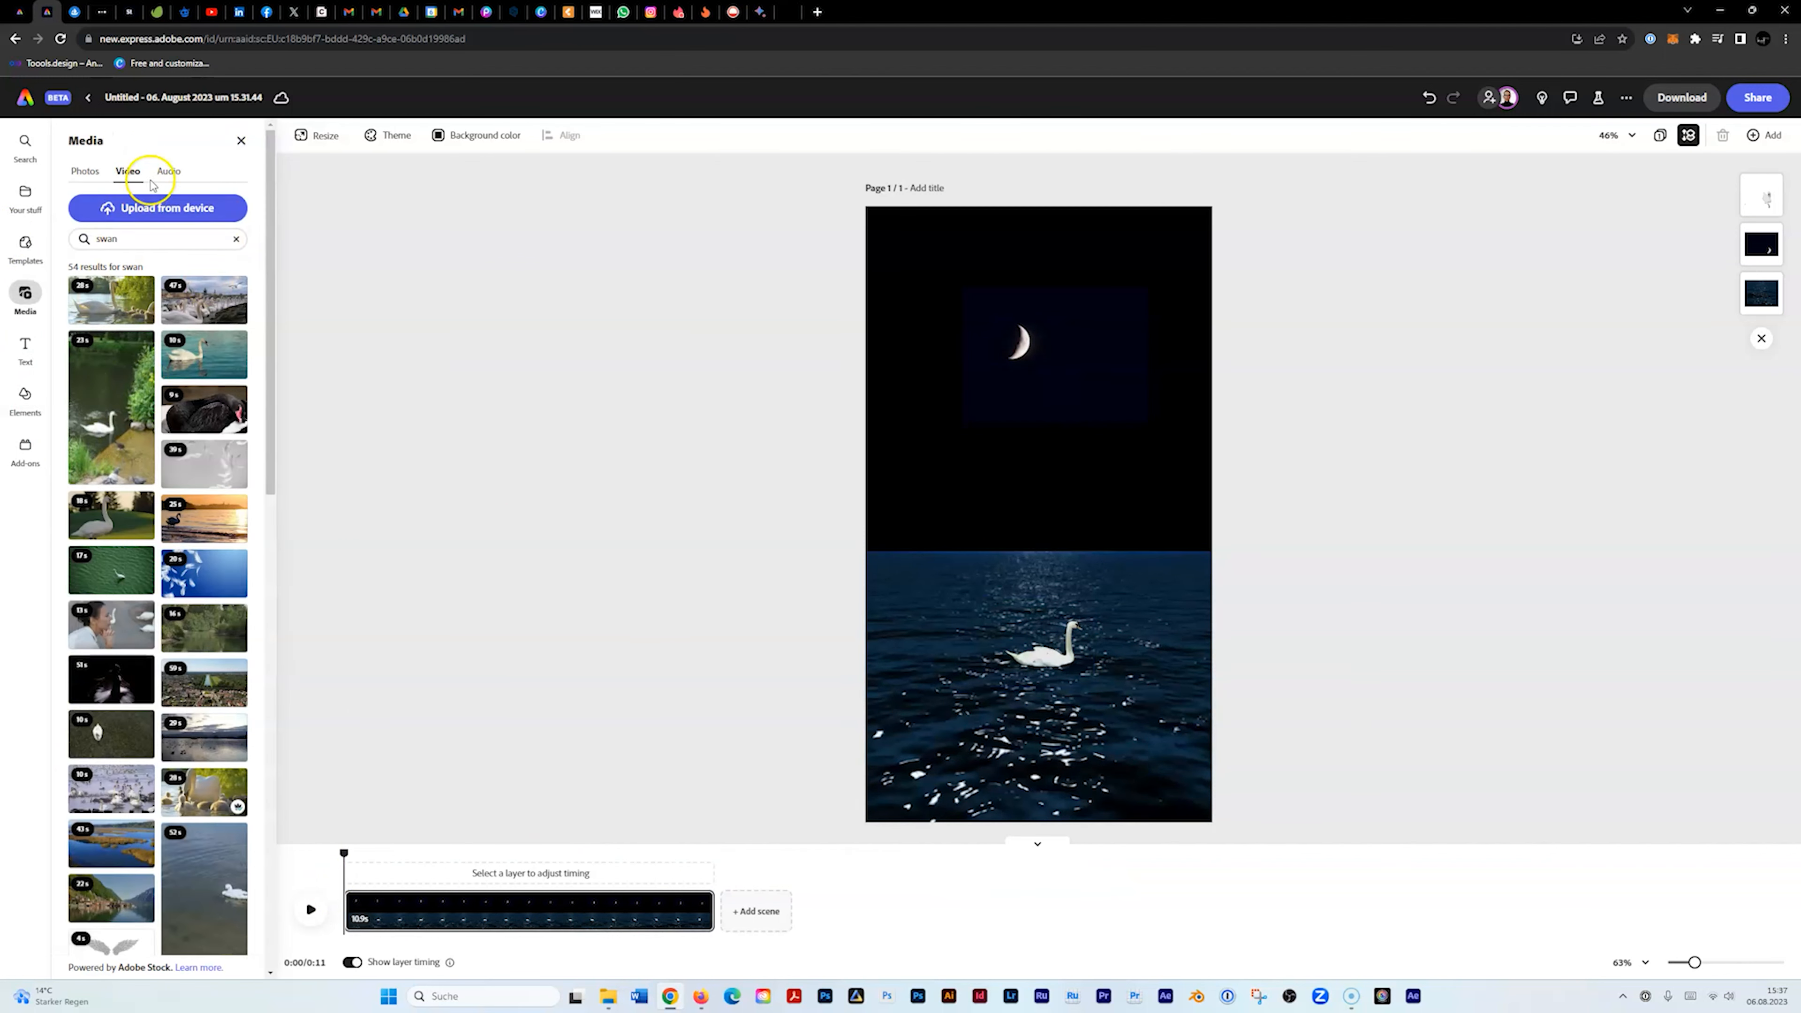
{"action": "left_click", "coordinate": [170, 172]}
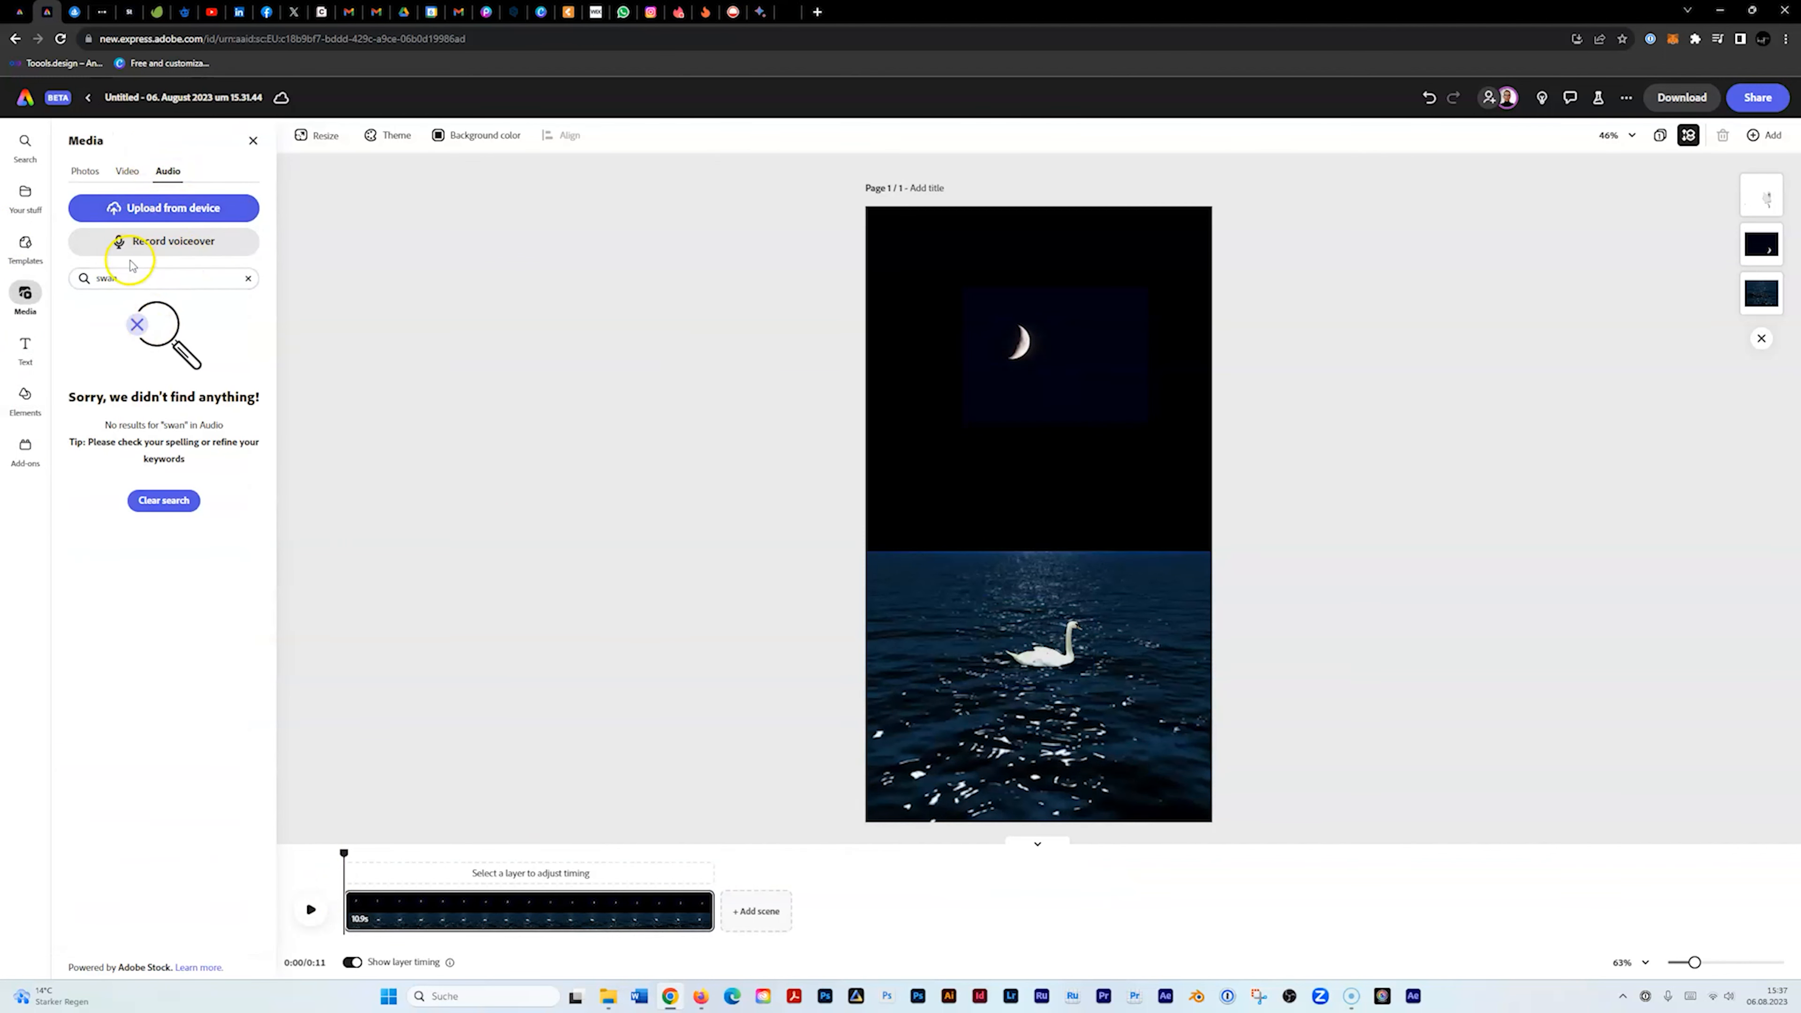
{"action": "left_click", "coordinate": [248, 277]}
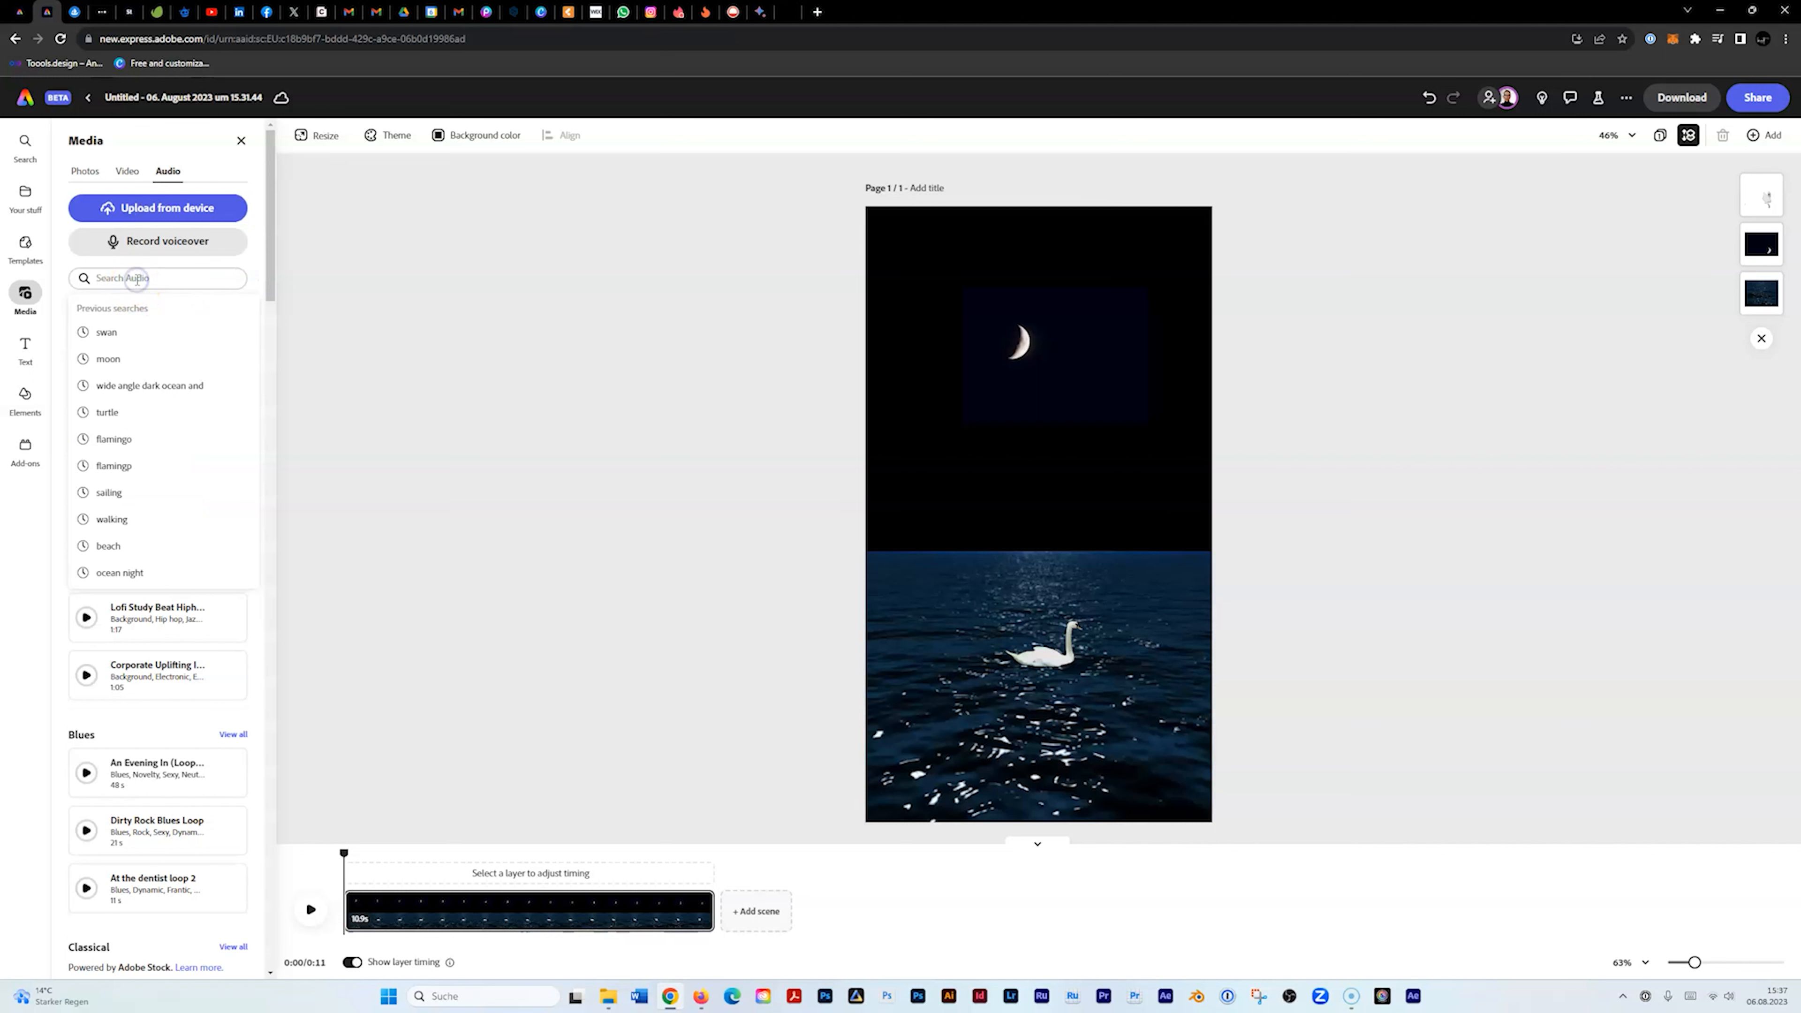
{"action": "type", "text": "ocean"}
{"action": "key", "text": "Return"}
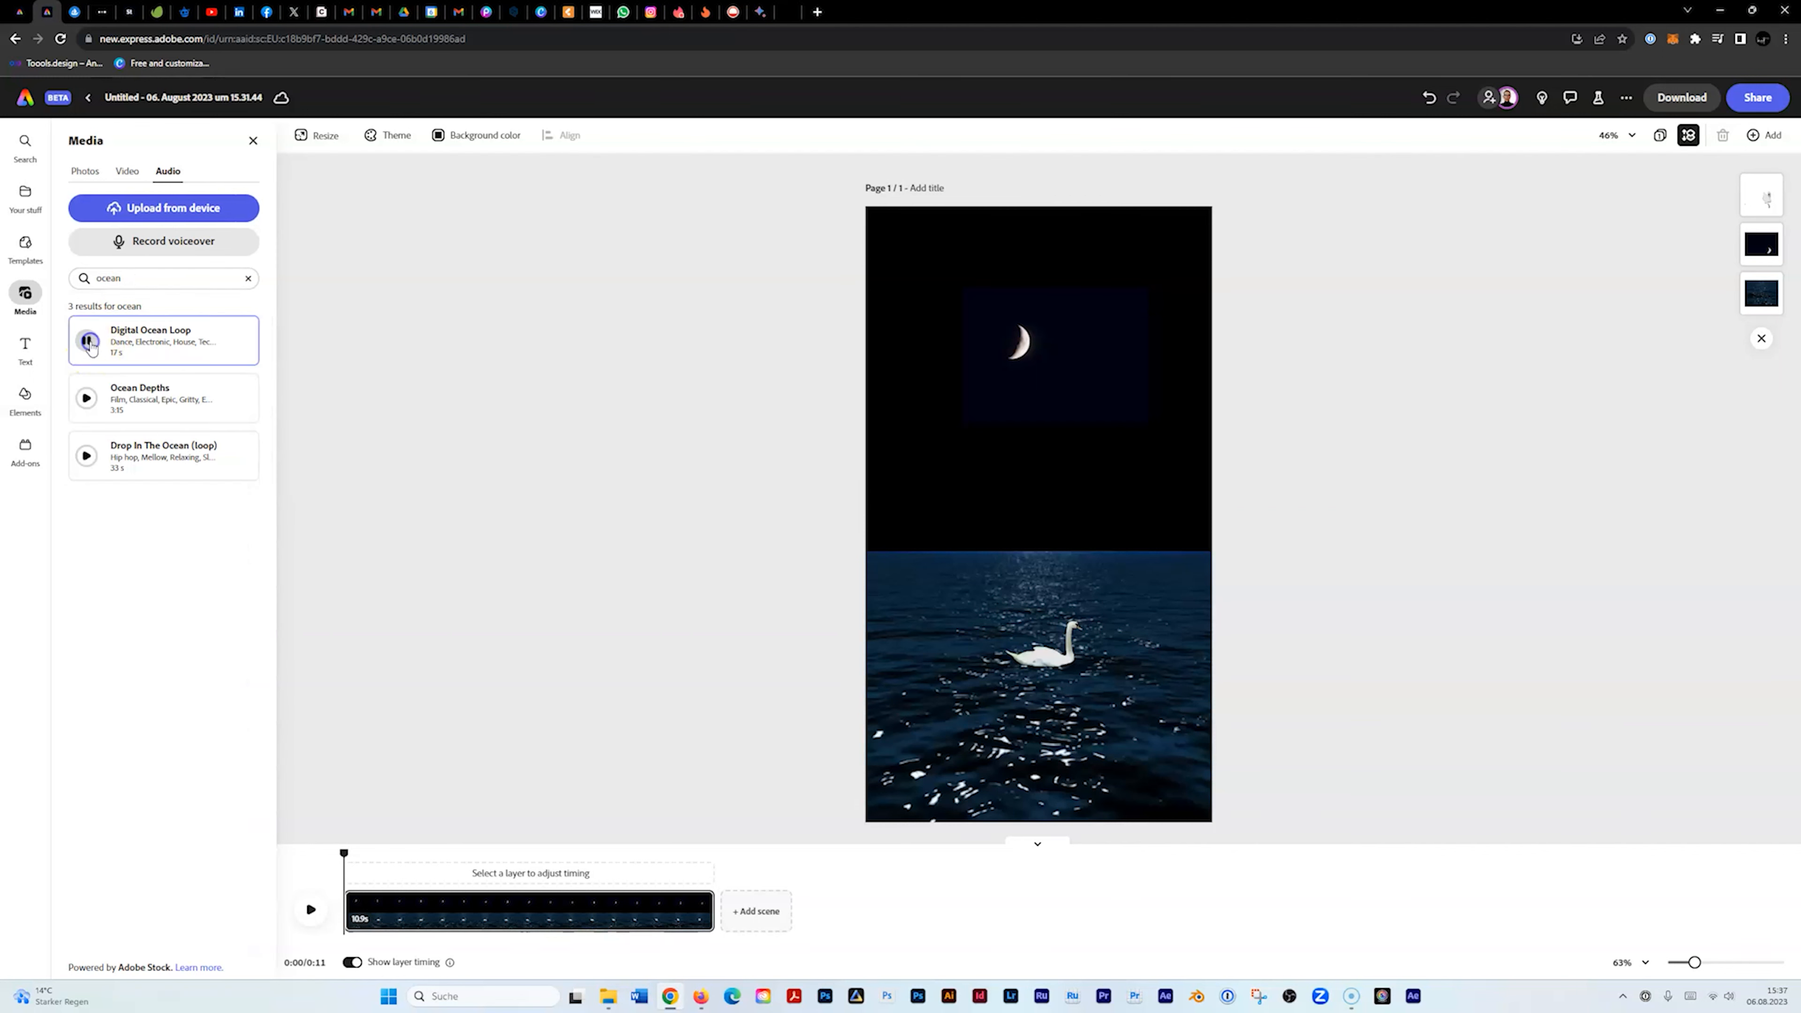
Listen to Ocean Depths and Drop In The Ocean (loop), and add Drop In The Ocean (loop) to the timeline.
{"action": "left_click", "coordinate": [86, 398]}
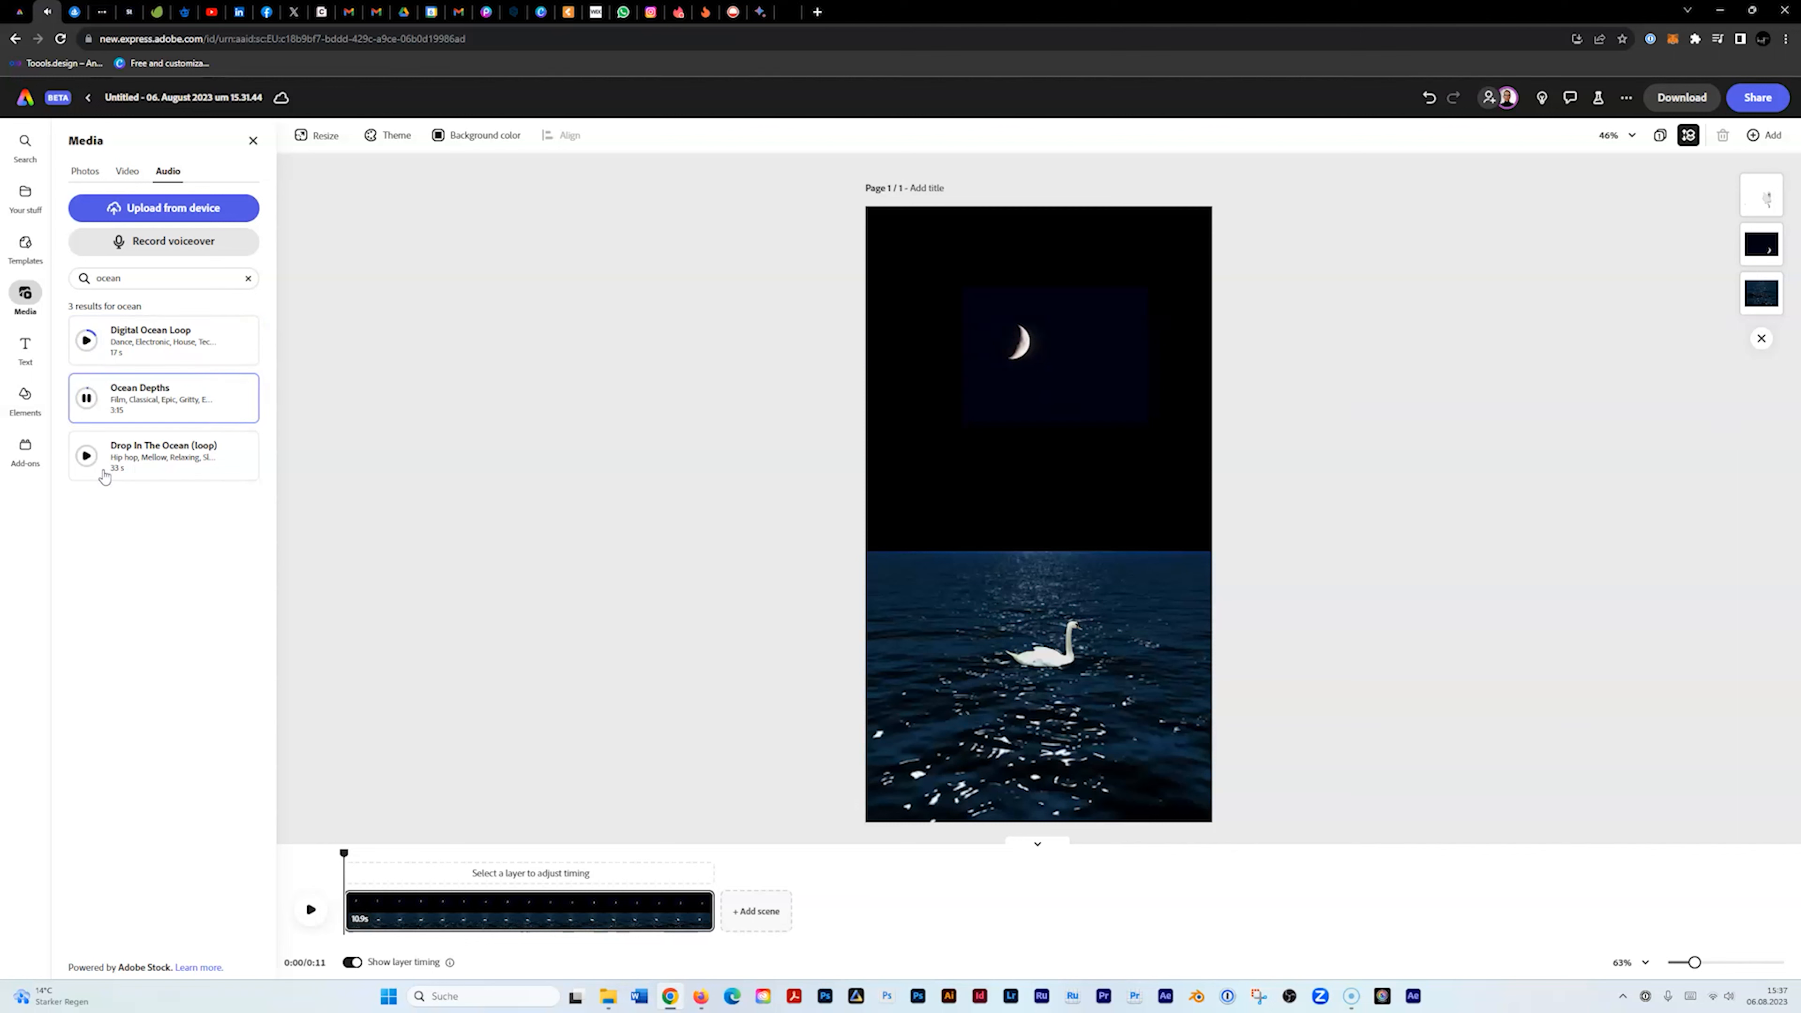
{"action": "left_click", "coordinate": [86, 456]}
{"action": "left_click_drag", "start_coordinate": [109, 475], "coordinate": [1002, 924]}
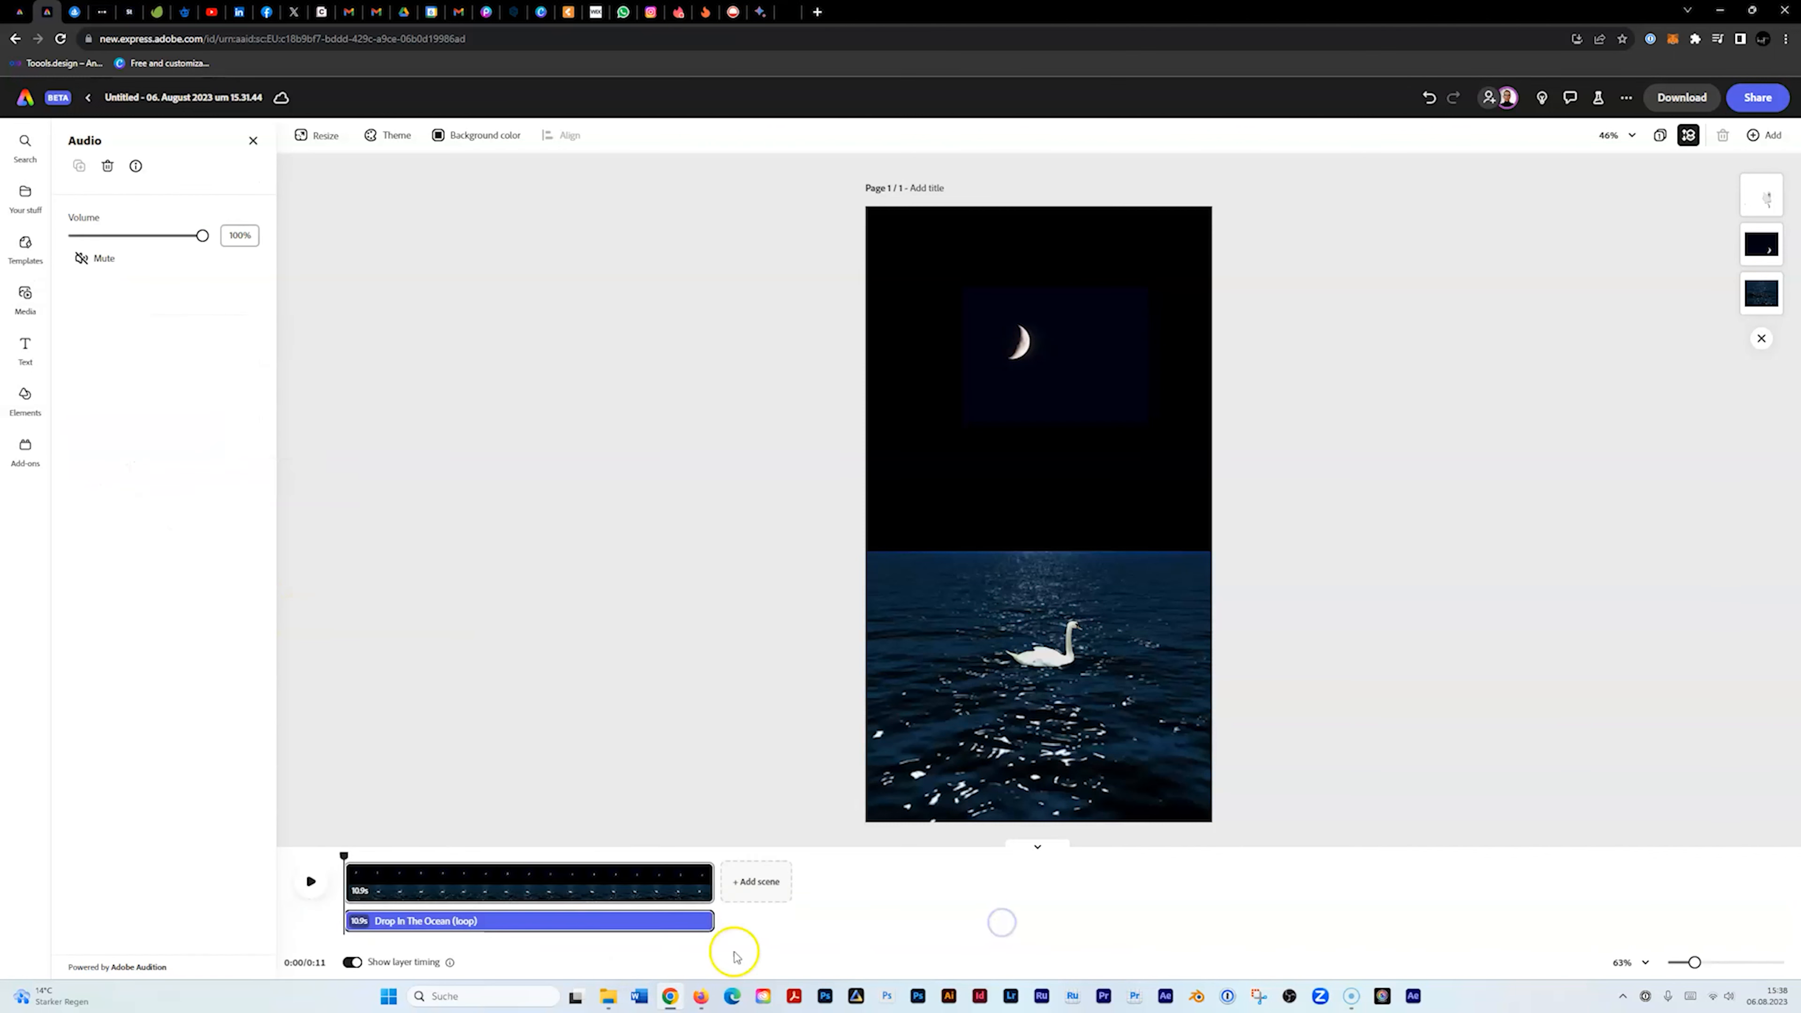
Play part of the scene with its music, stop playback and return the playhead to the start.
{"action": "left_click", "coordinate": [306, 884]}
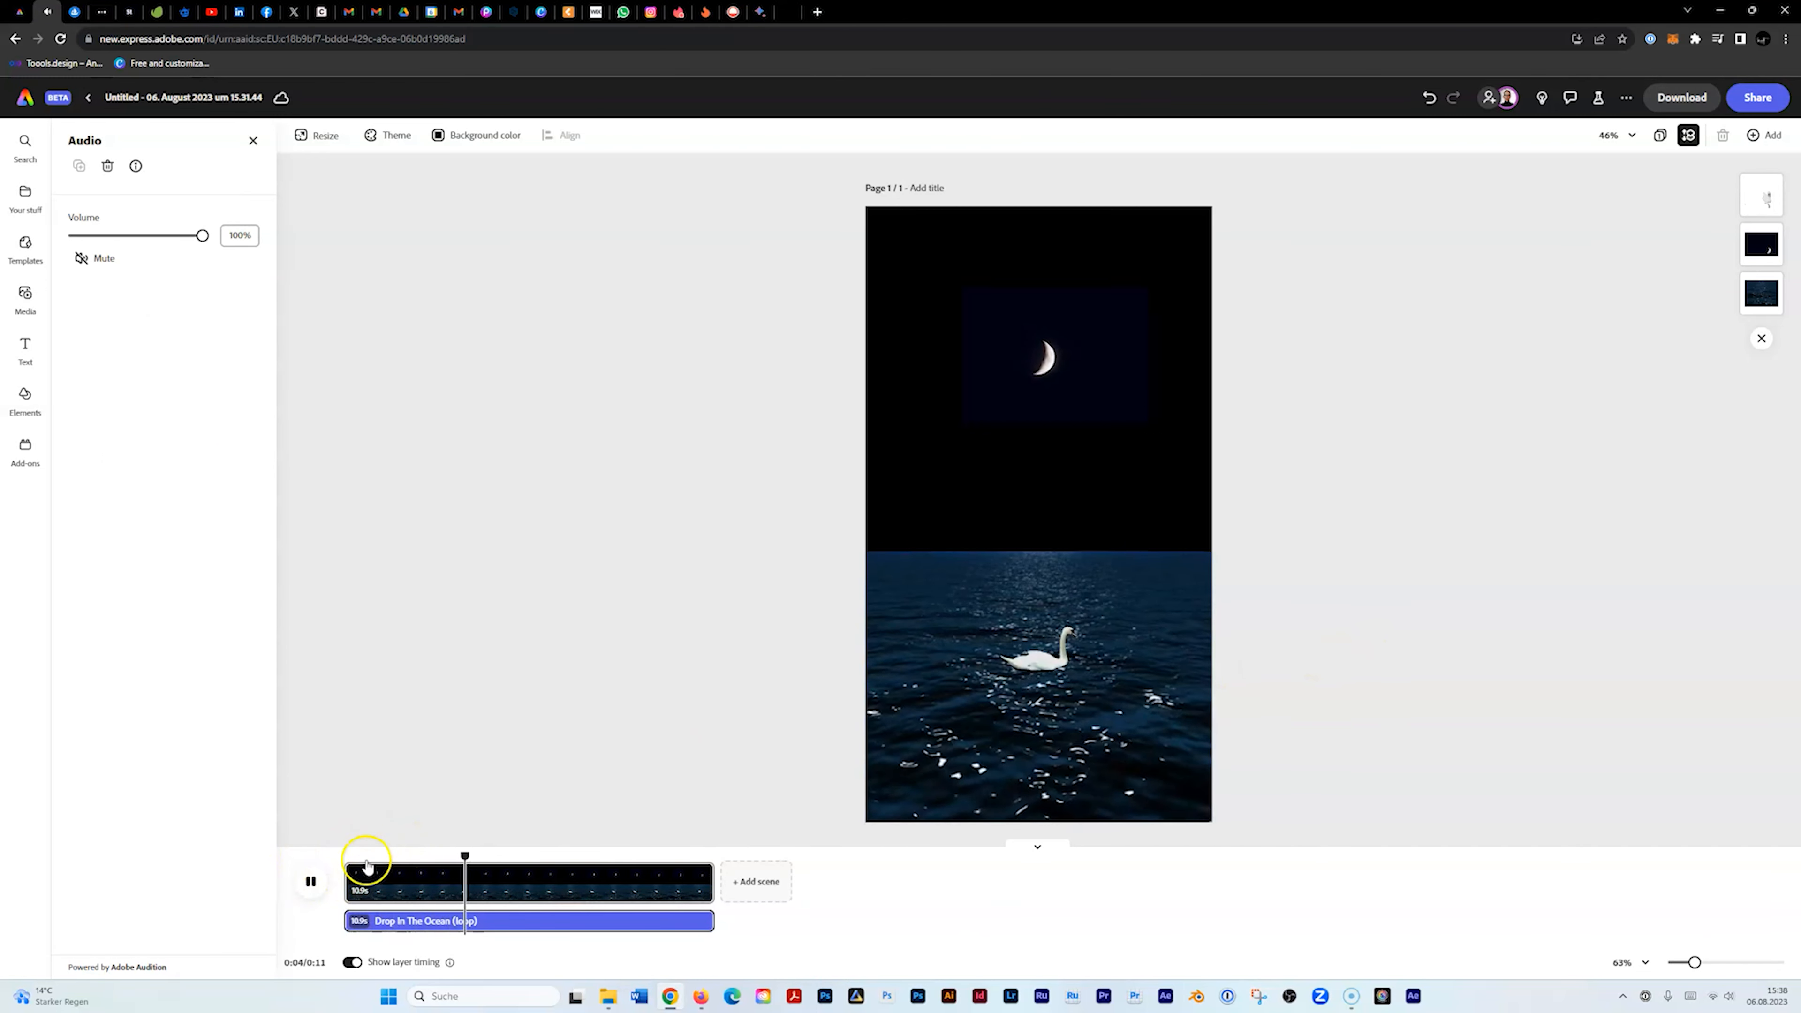
{"action": "left_click", "coordinate": [314, 881]}
{"action": "left_click_drag", "start_coordinate": [485, 856], "coordinate": [304, 828]}
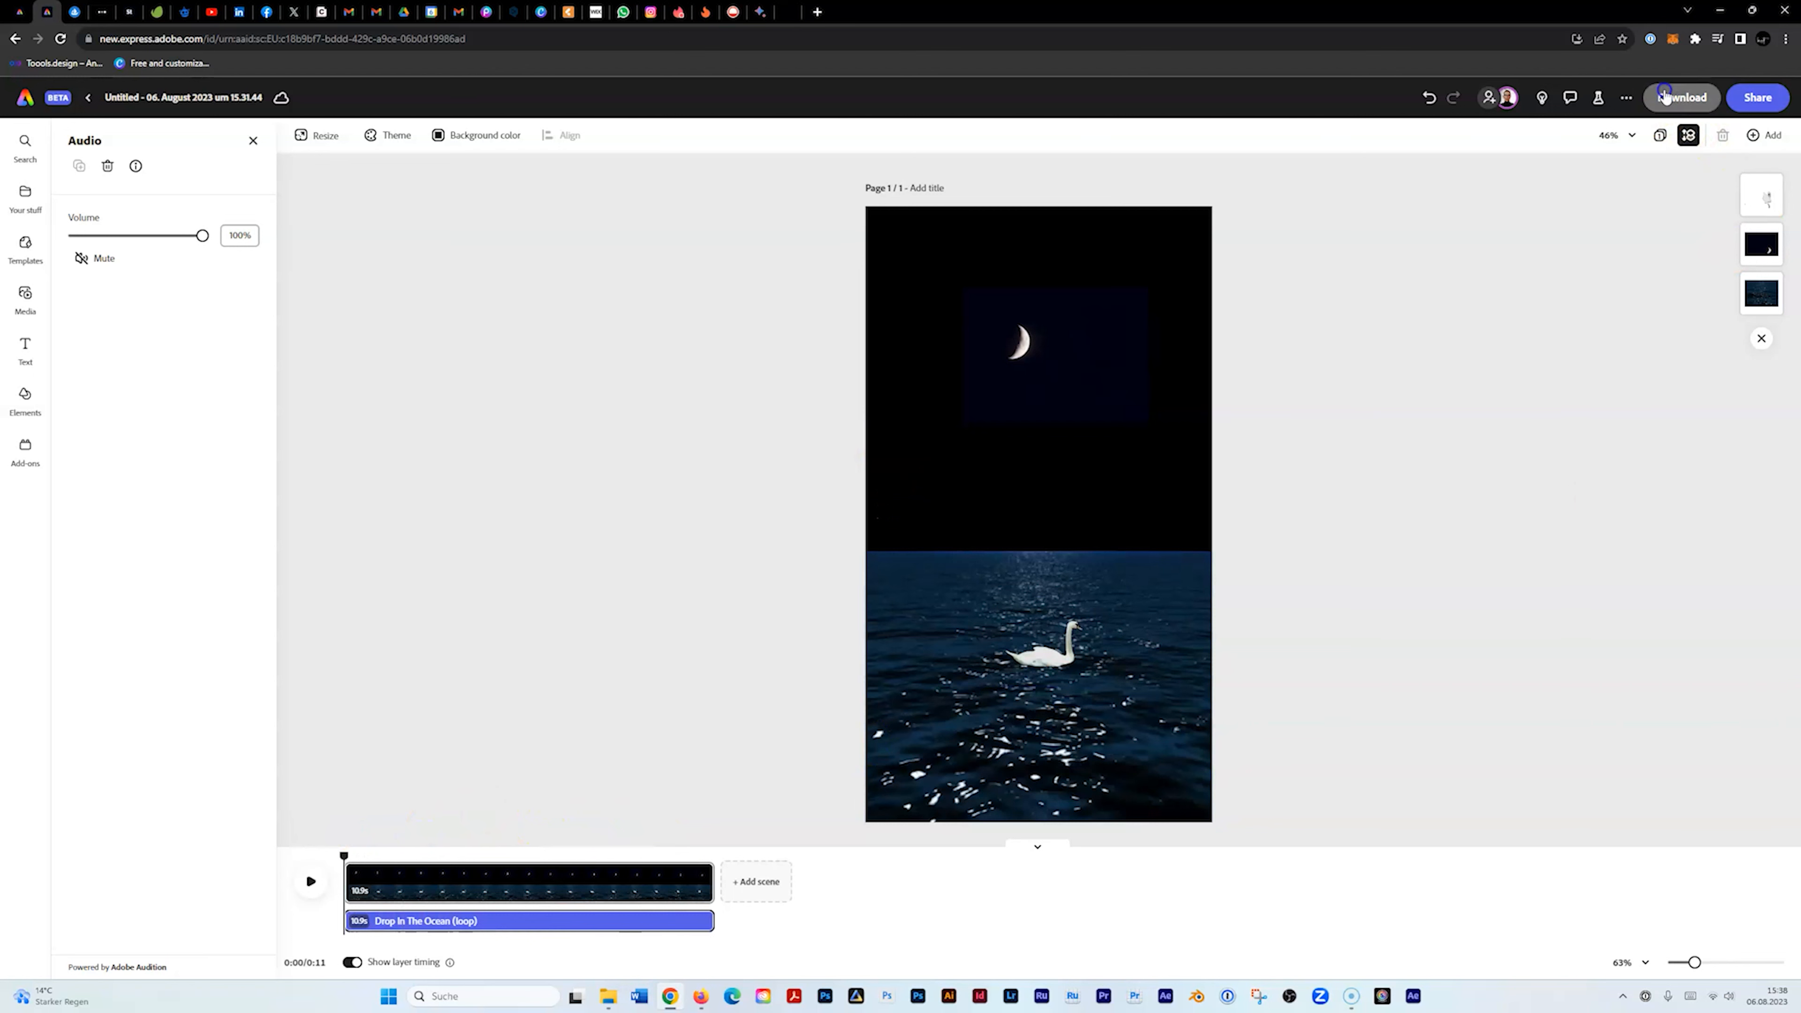
Download the reel as an MP4 at 1080 video resolution.
{"action": "left_click", "coordinate": [1683, 97]}
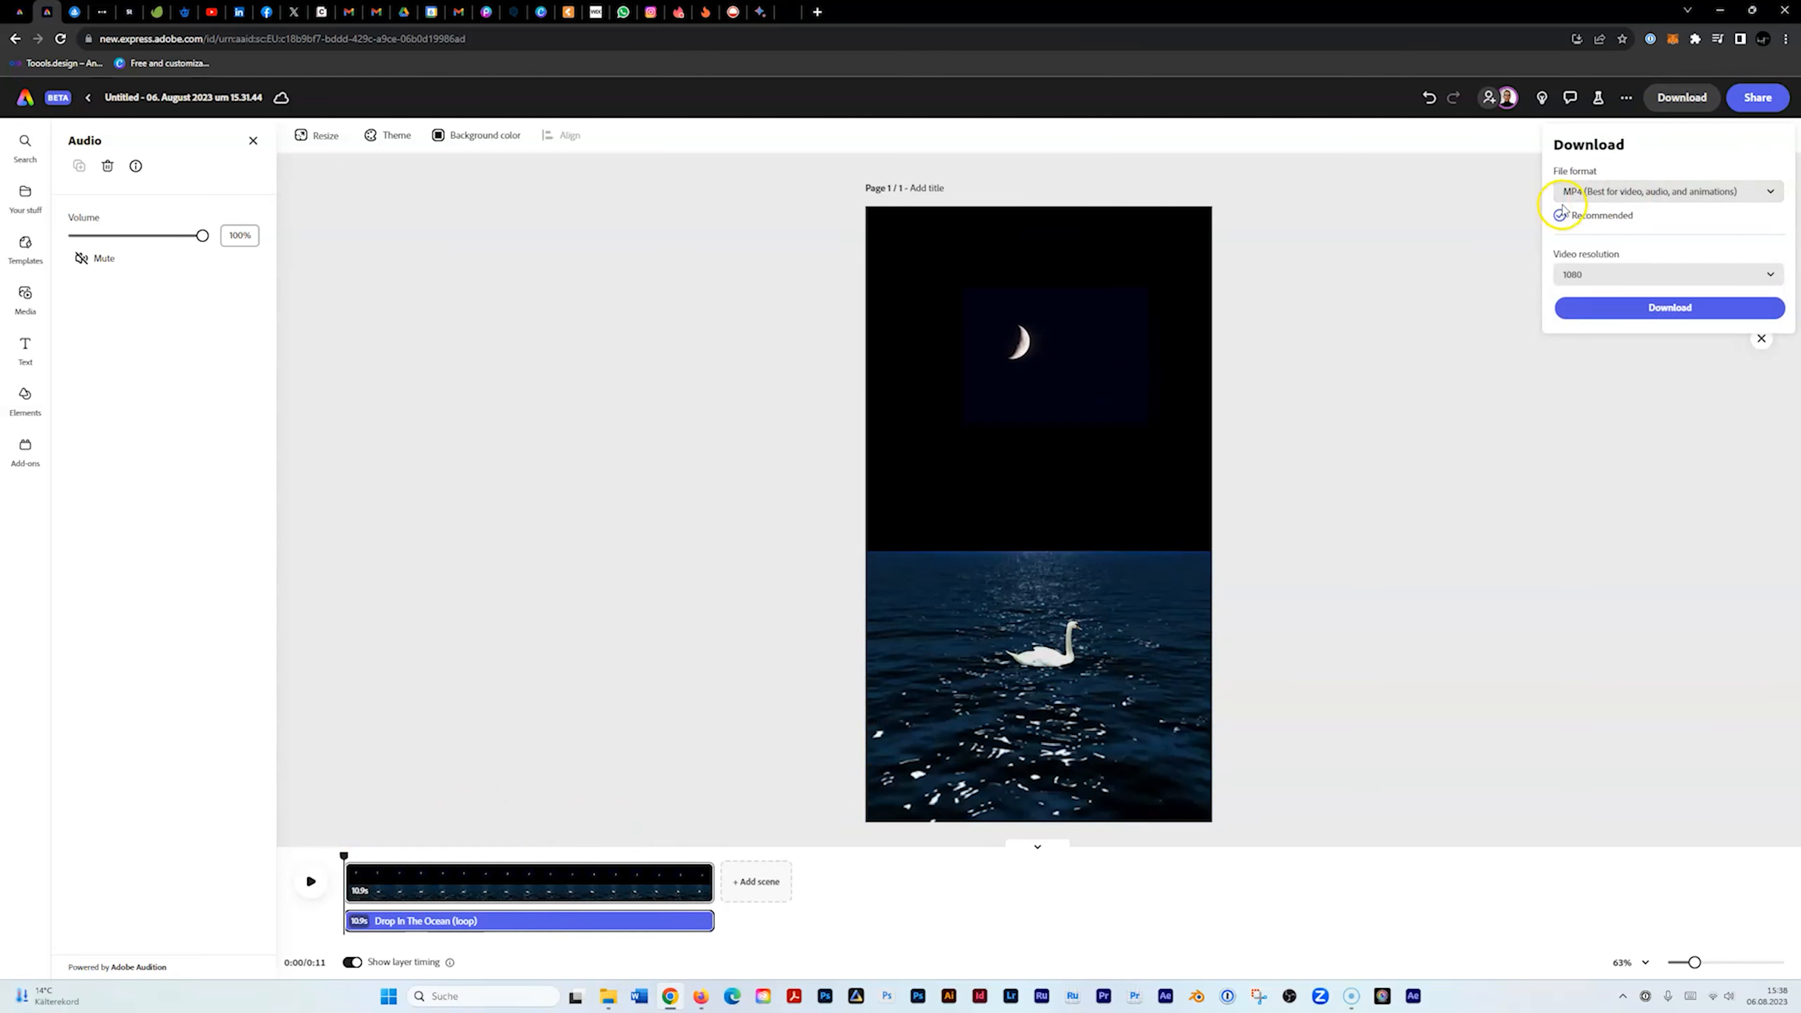
{"action": "left_click", "coordinate": [1592, 278]}
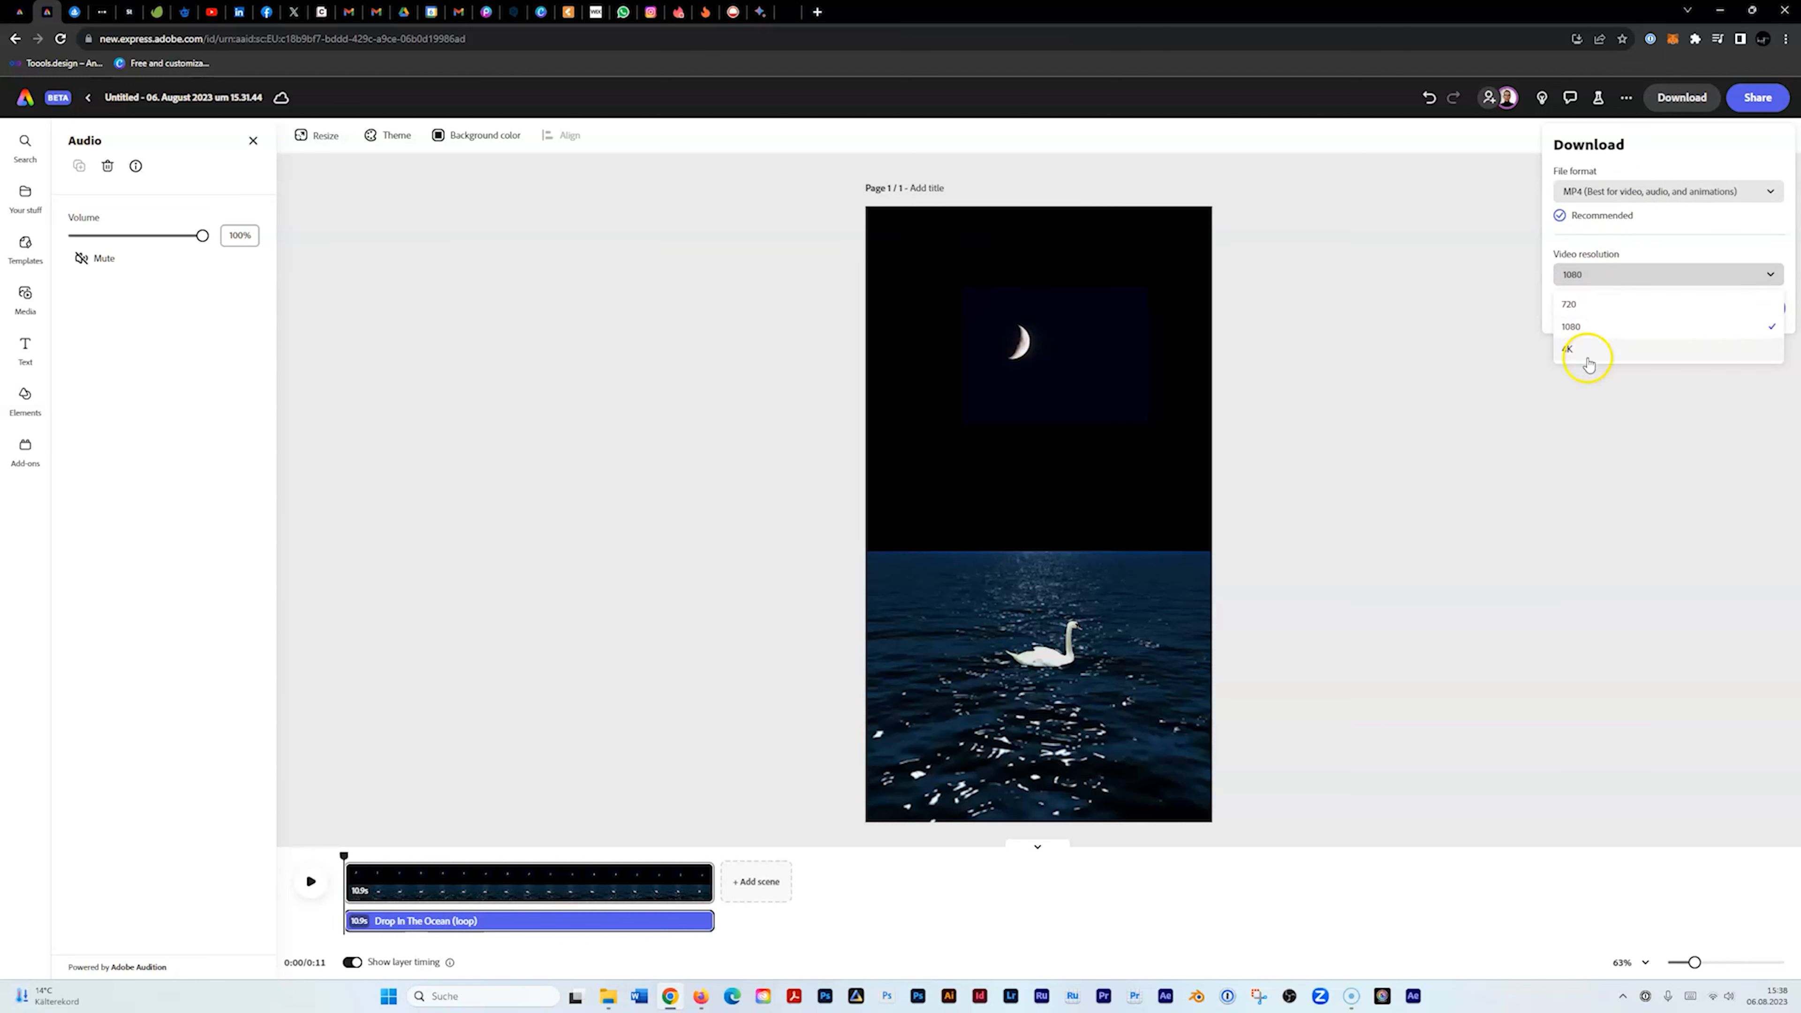
{"action": "left_click", "coordinate": [1609, 274]}
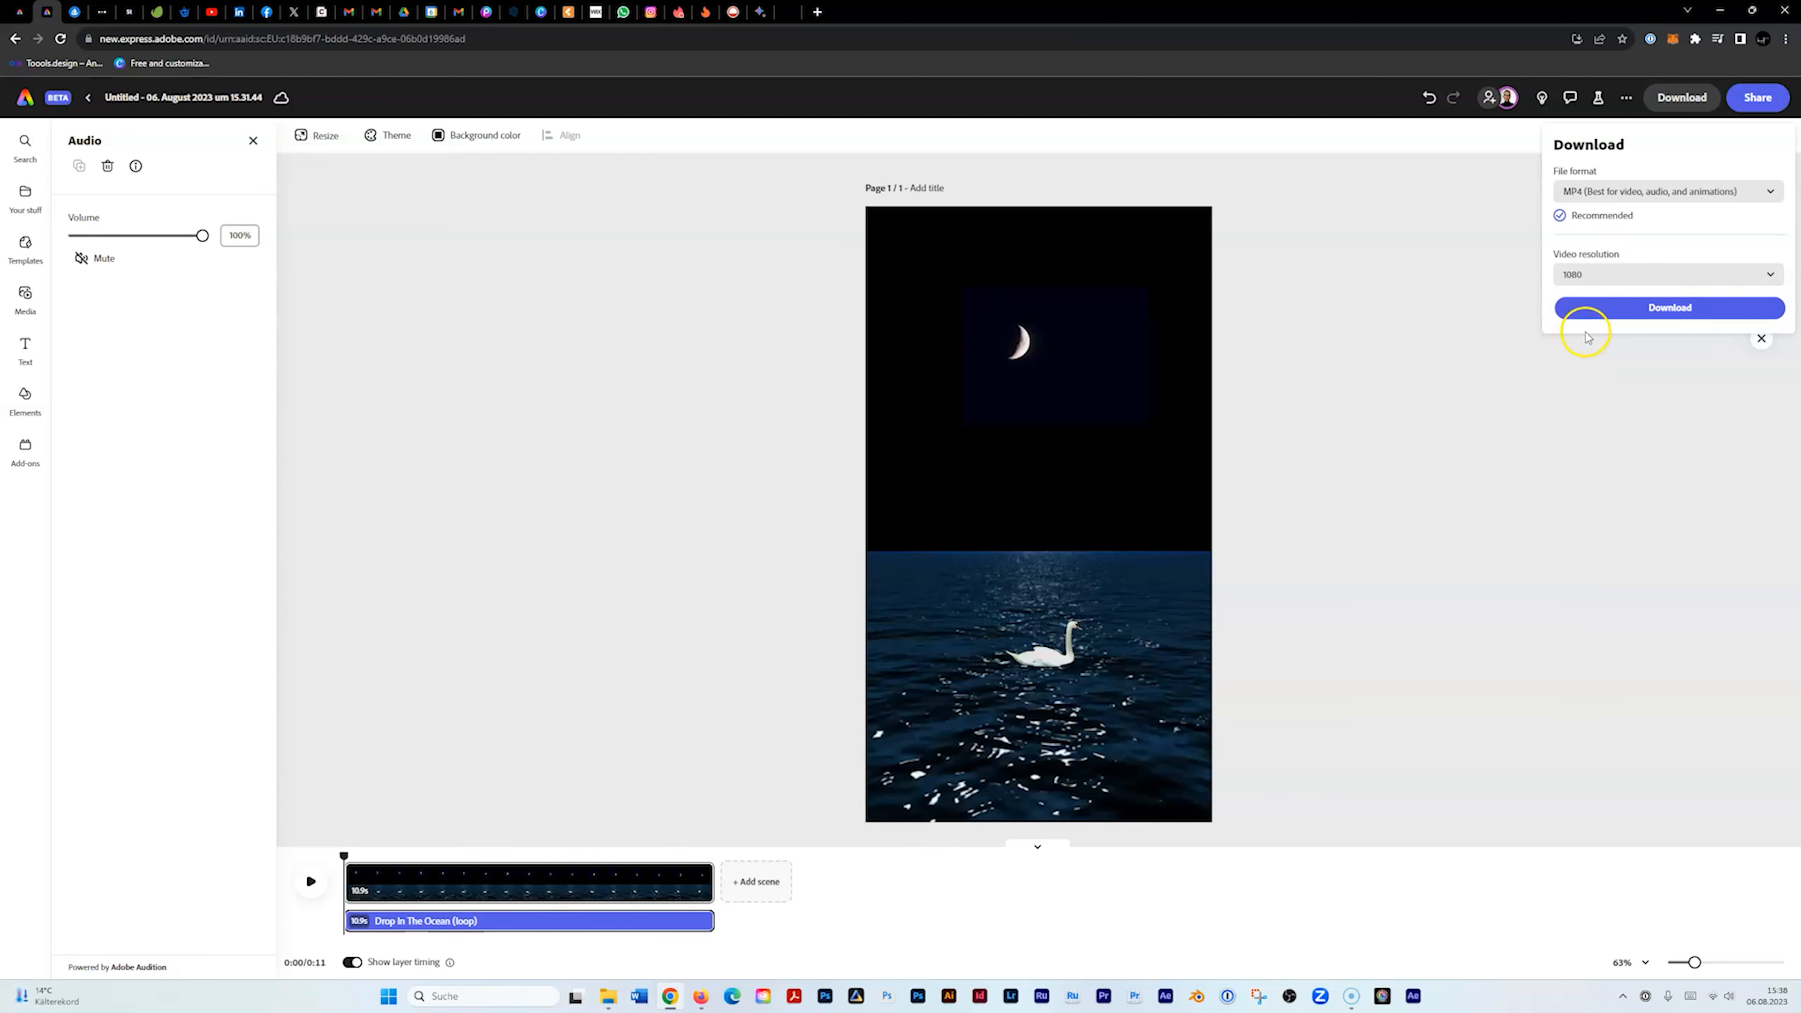
{"action": "left_click", "coordinate": [1607, 316]}
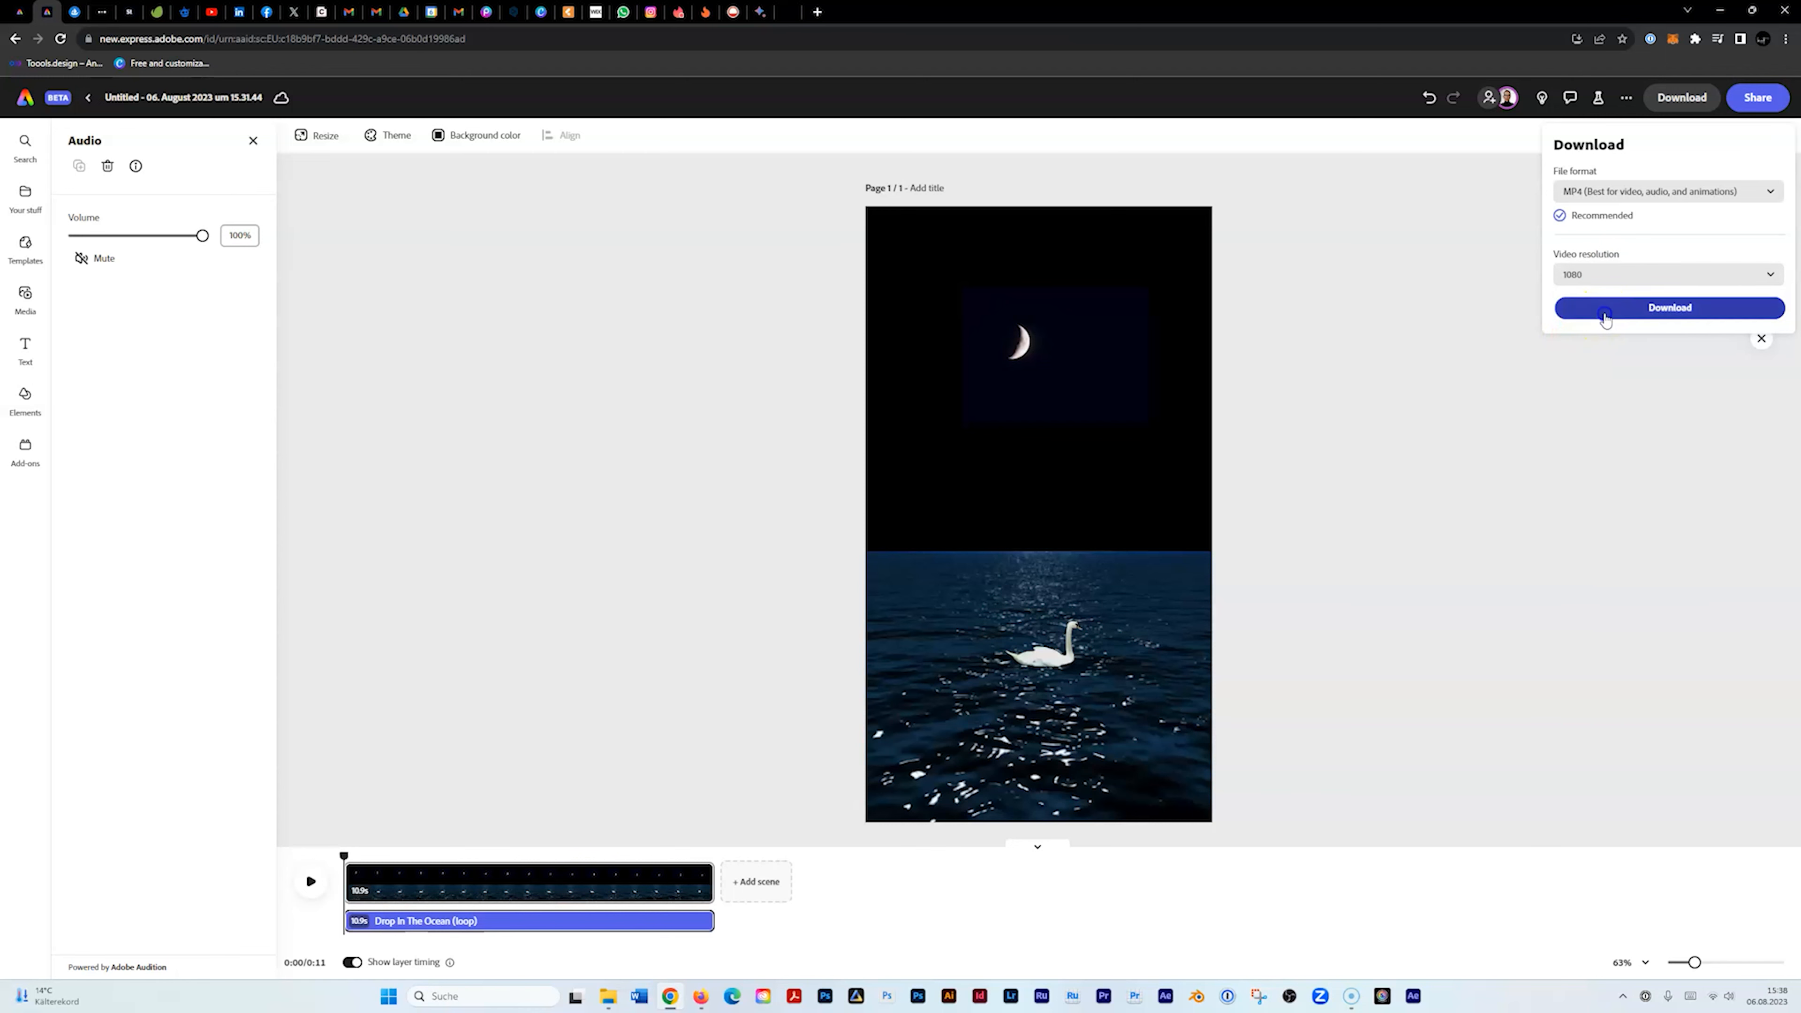